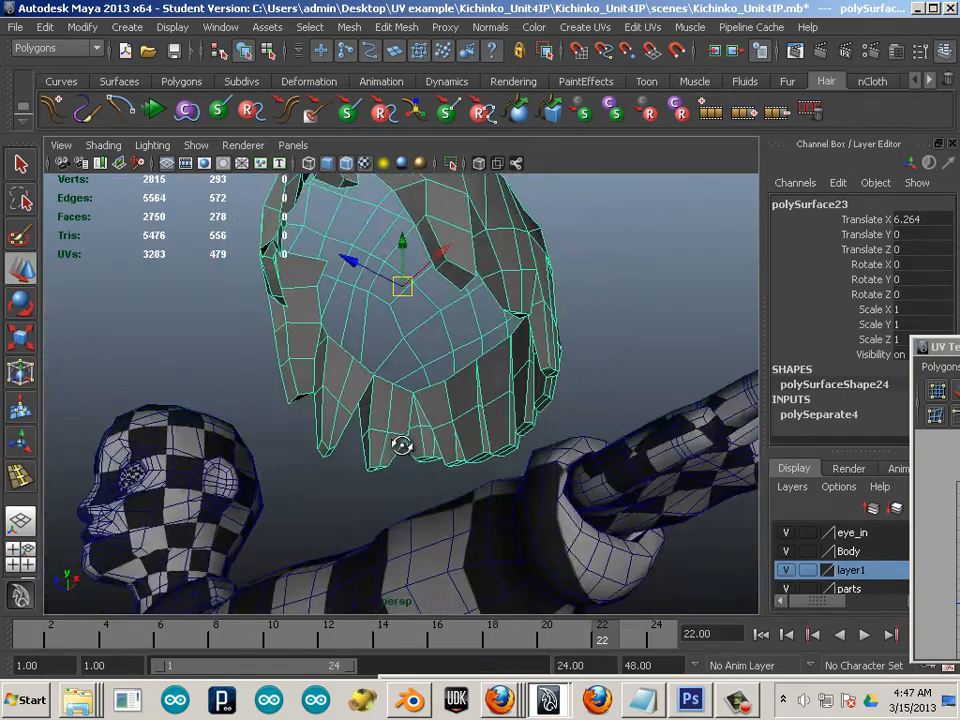
- Delete the separate hair mesh beside the character's head
{"action": "left_click_drag", "start_coordinate": [335, 358], "coordinate": [527, 444], "text": "alt"}
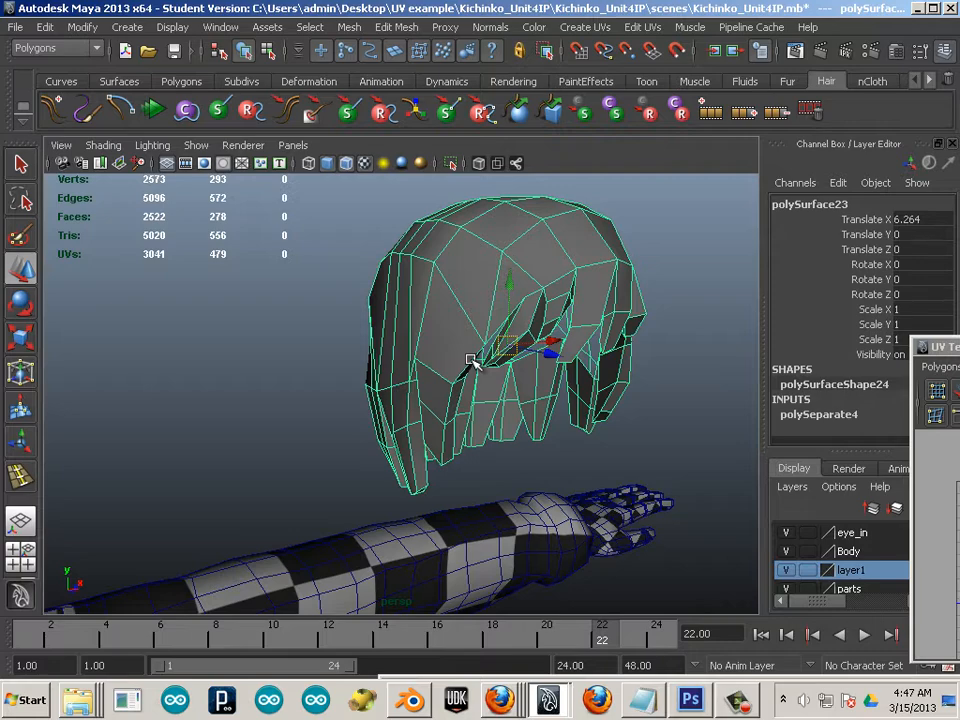
{"action": "scroll", "coordinate": [470, 360], "scroll_direction": "down", "scroll_amount": 5}
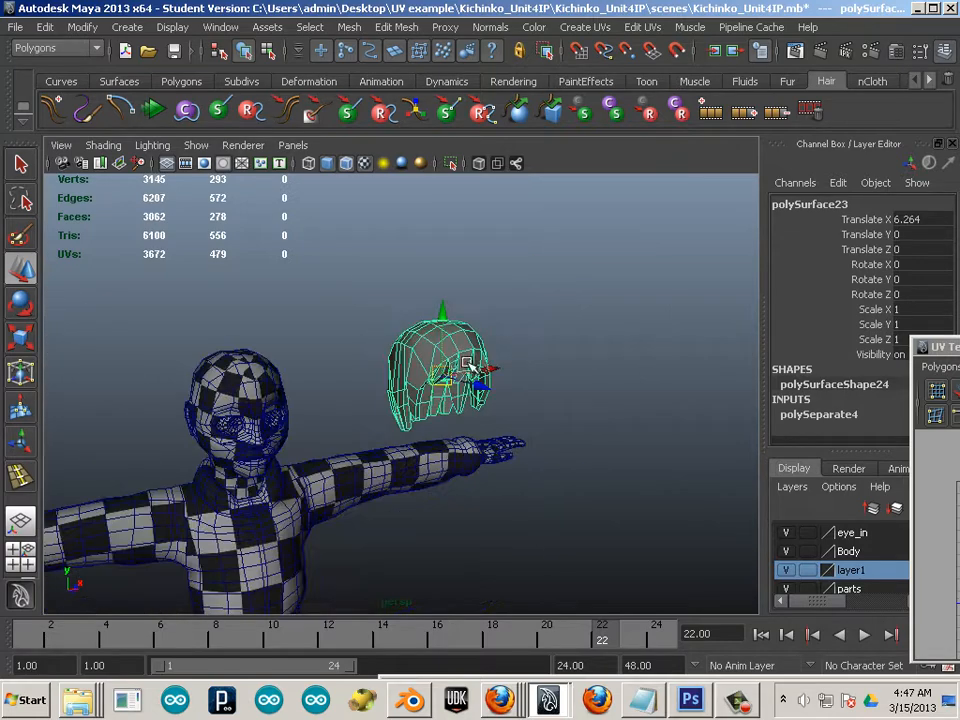
{"action": "left_click_drag", "start_coordinate": [438, 384], "coordinate": [274, 394], "text": "alt"}
{"action": "scroll", "coordinate": [378, 412], "scroll_direction": "up", "scroll_amount": 2}
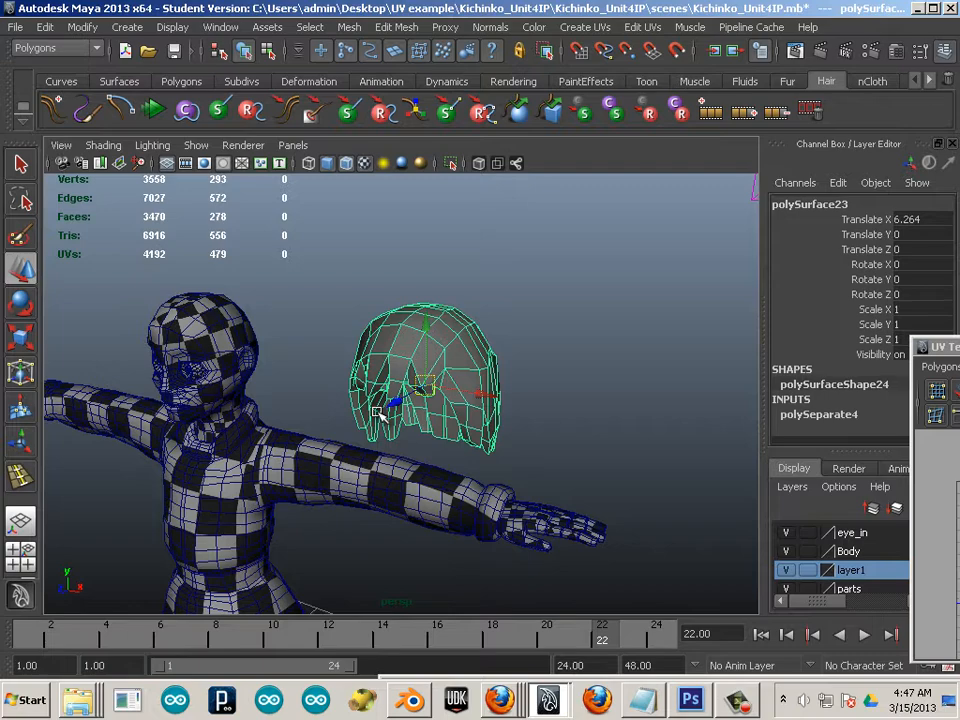
{"action": "key", "text": "Delete"}
- Select all of the character's meshes and show their combined UVs in the UV Texture Editor beside the model
{"action": "left_click_drag", "start_coordinate": [378, 413], "coordinate": [385, 307], "text": "alt"}
{"action": "middle_click_drag", "start_coordinate": [323, 361], "coordinate": [471, 281], "text": "alt"}
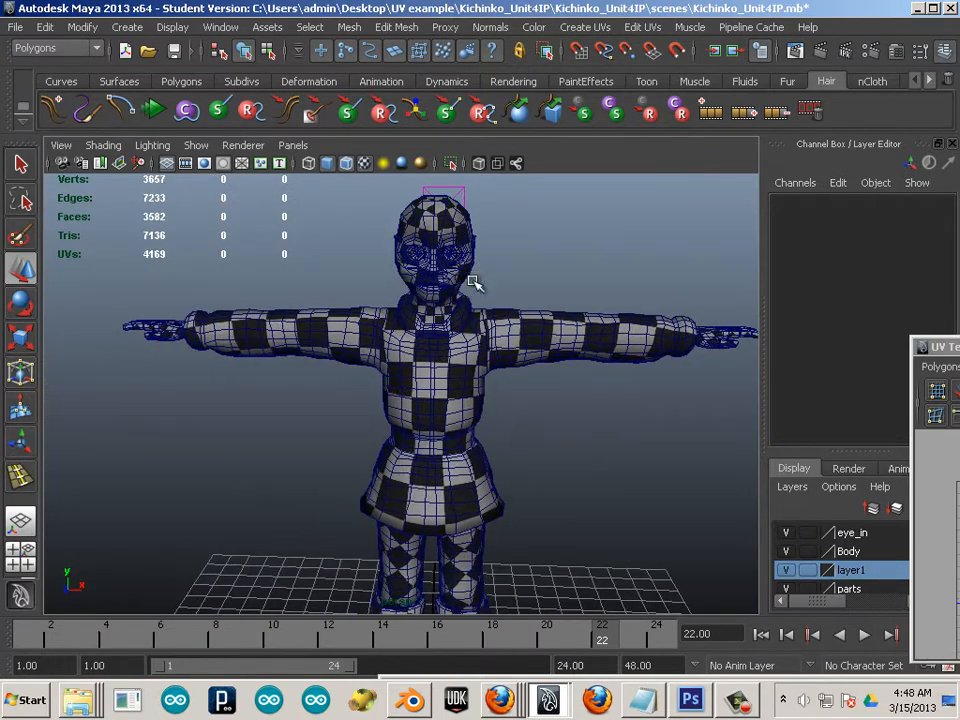
{"action": "left_click", "coordinate": [441, 350]}
{"action": "middle_click_drag", "start_coordinate": [539, 434], "coordinate": [489, 435], "text": "alt"}
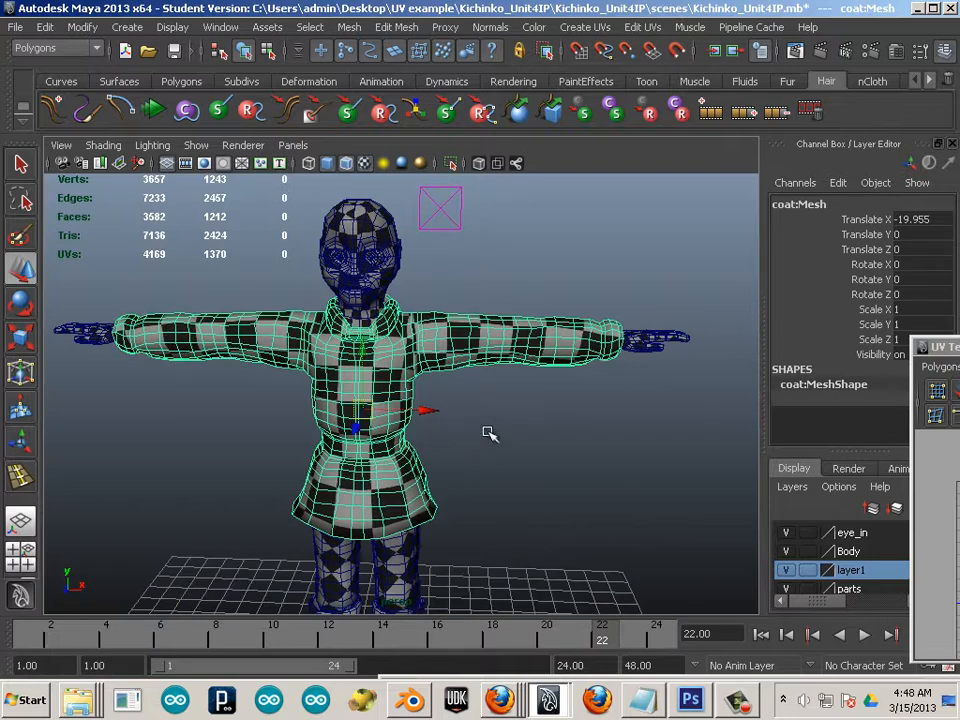
{"action": "left_click", "coordinate": [660, 345]}
{"action": "left_click", "coordinate": [378, 287], "text": "shift"}
{"action": "left_click", "coordinate": [253, 321], "text": "shift"}
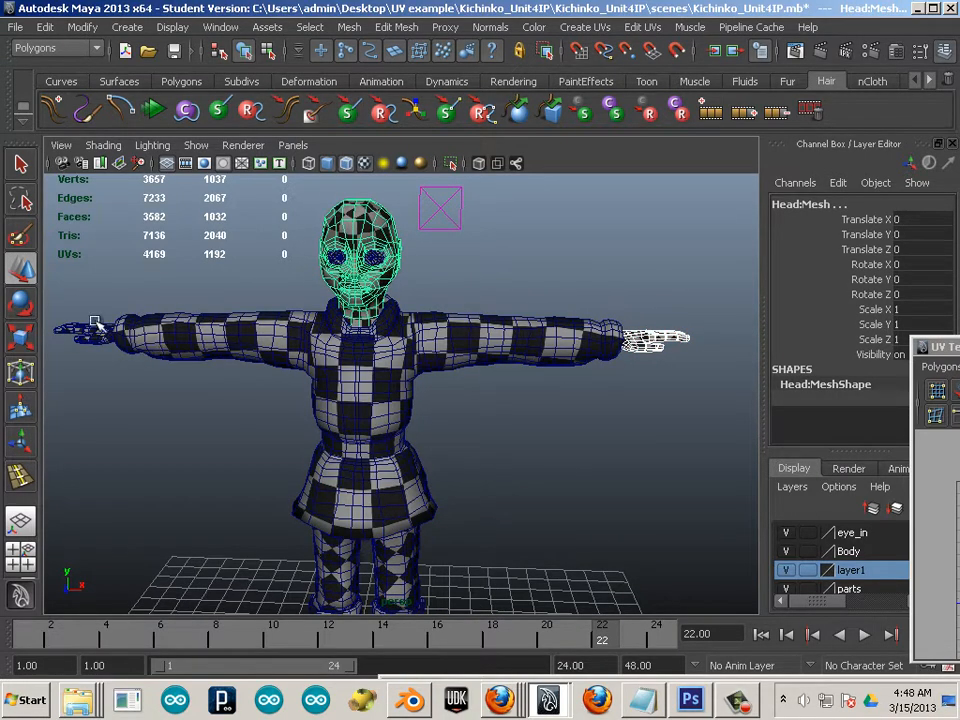
{"action": "left_click", "coordinate": [73, 341], "text": "shift"}
{"action": "left_click_drag", "start_coordinate": [120, 268], "coordinate": [626, 650]}
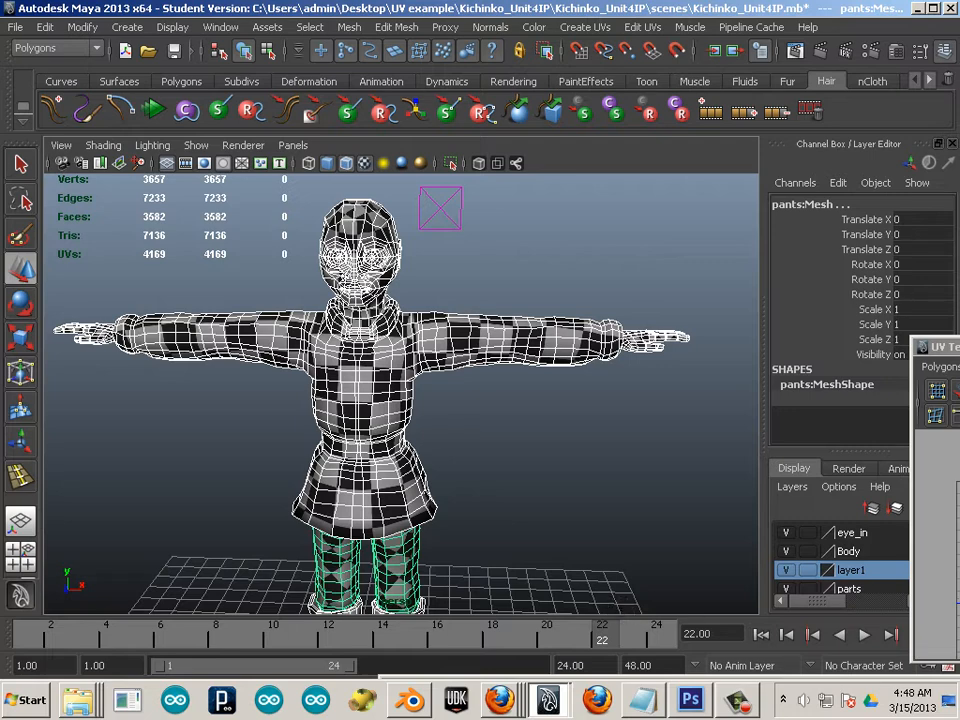
{"action": "left_click_drag", "start_coordinate": [935, 346], "coordinate": [599, 249]}
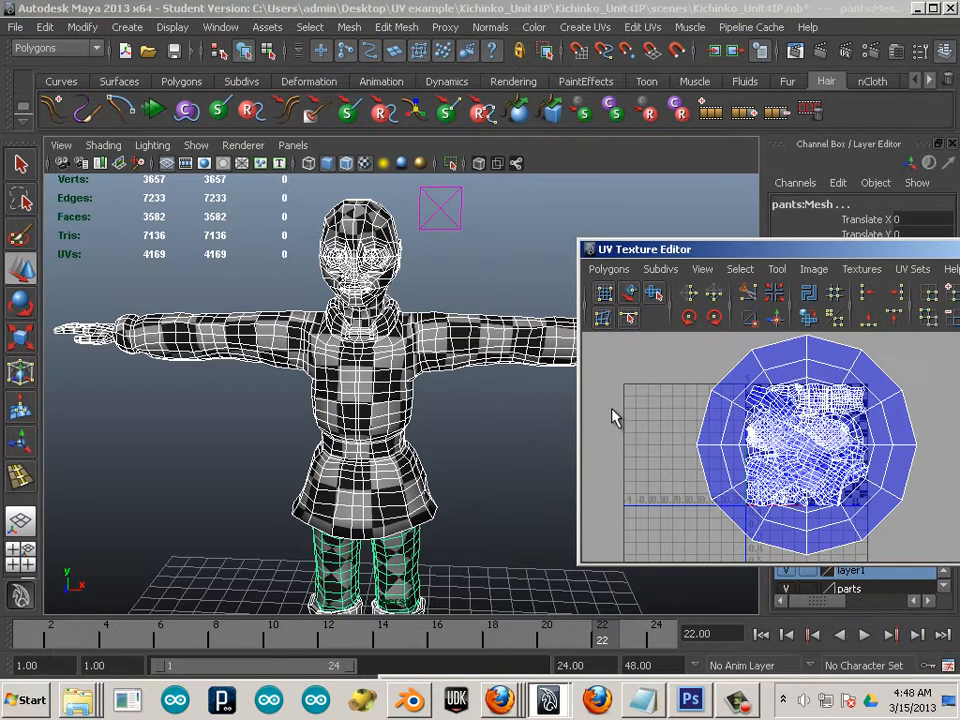
{"action": "left_click_drag", "start_coordinate": [797, 253], "coordinate": [634, 125]}
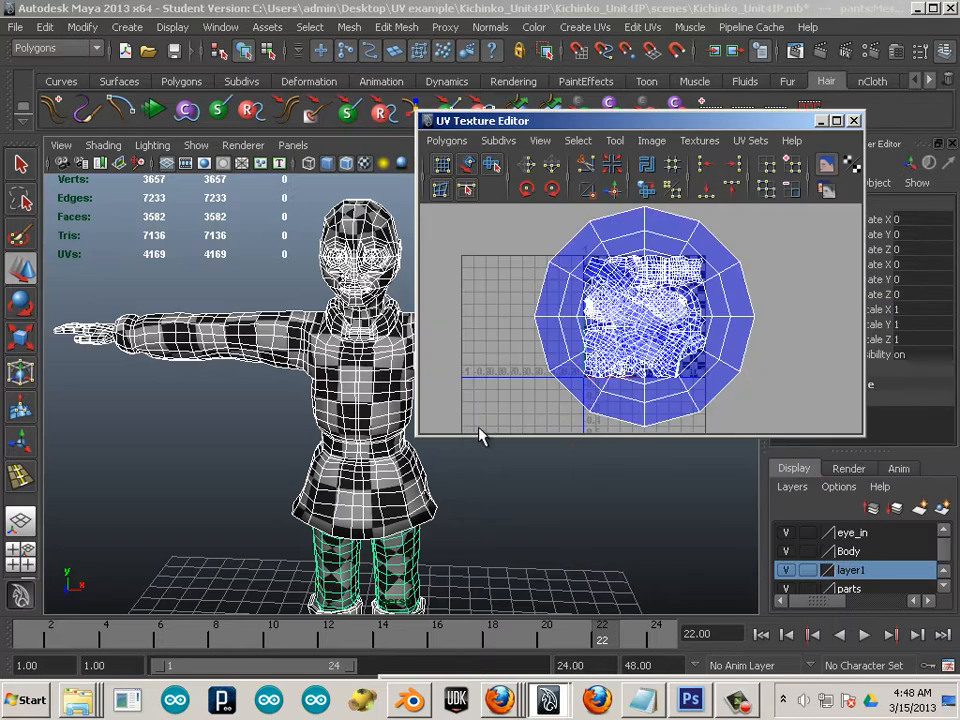
- Examine the individual UV layouts of the coat, pants, boot and hand in the UV Texture Editor
{"action": "middle_click_drag", "start_coordinate": [332, 422], "coordinate": [288, 420], "text": "alt"}
{"action": "left_click", "coordinate": [287, 420]}
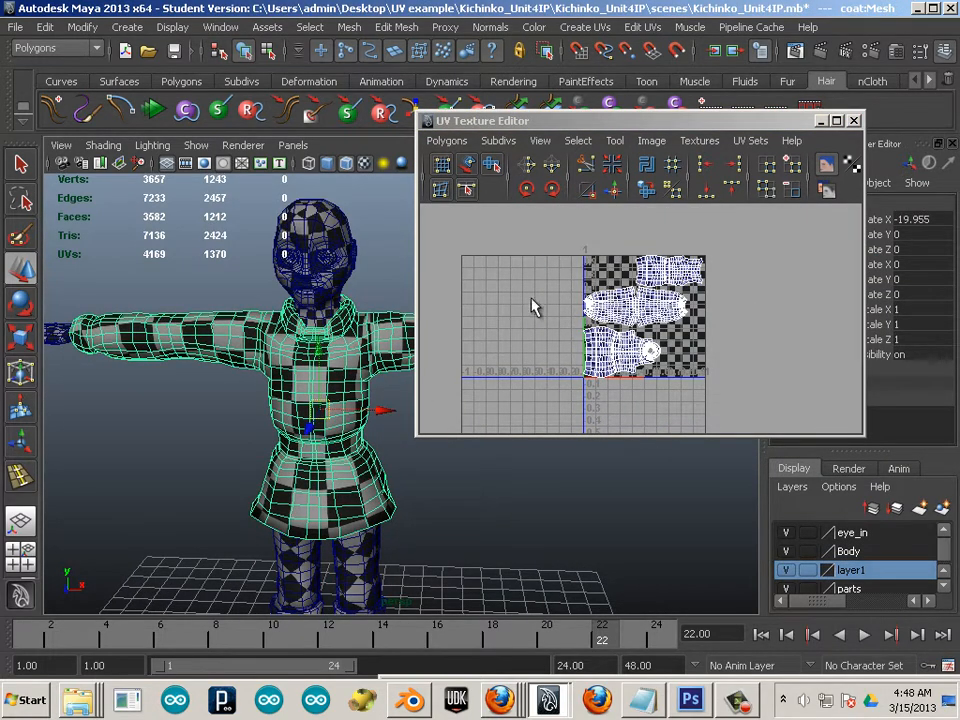
{"action": "left_click", "coordinate": [369, 577]}
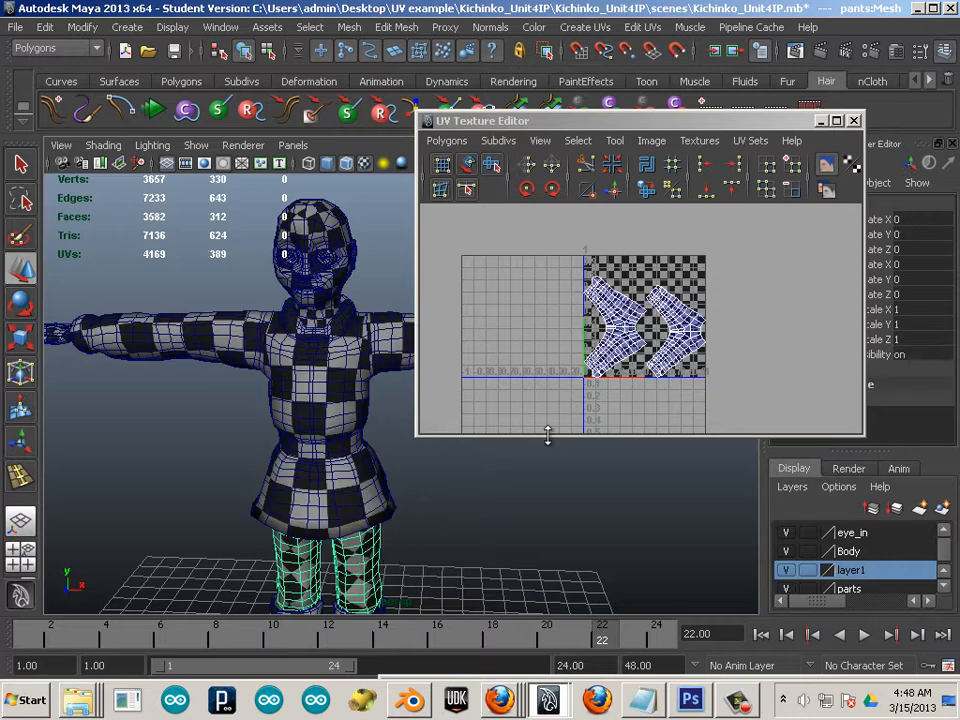
{"action": "scroll", "coordinate": [343, 444], "scroll_direction": "down", "scroll_amount": 3}
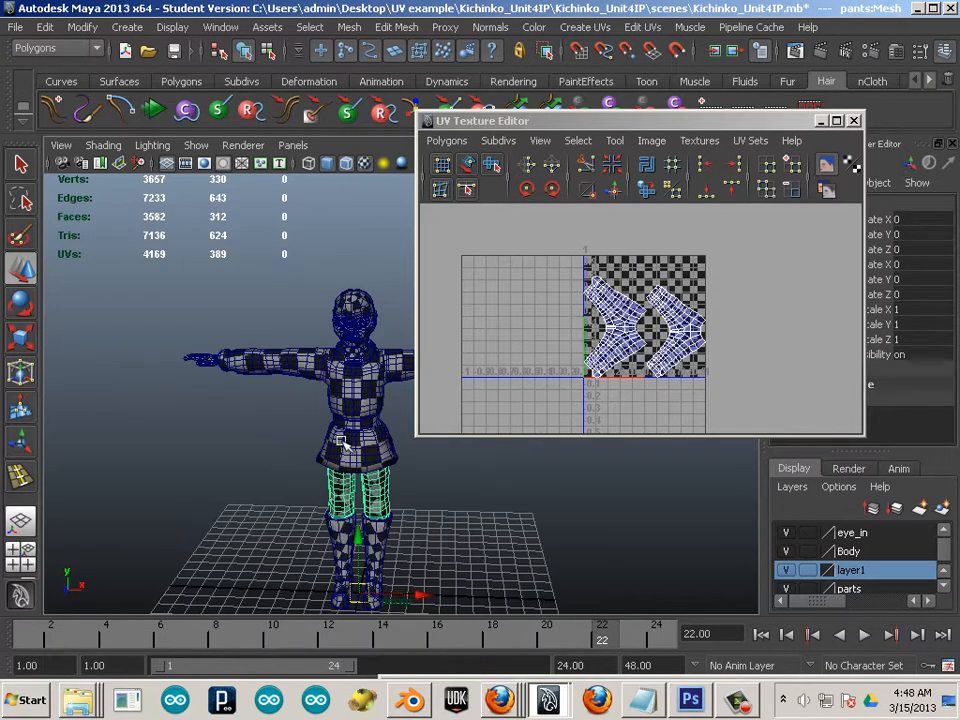
{"action": "left_click", "coordinate": [380, 560]}
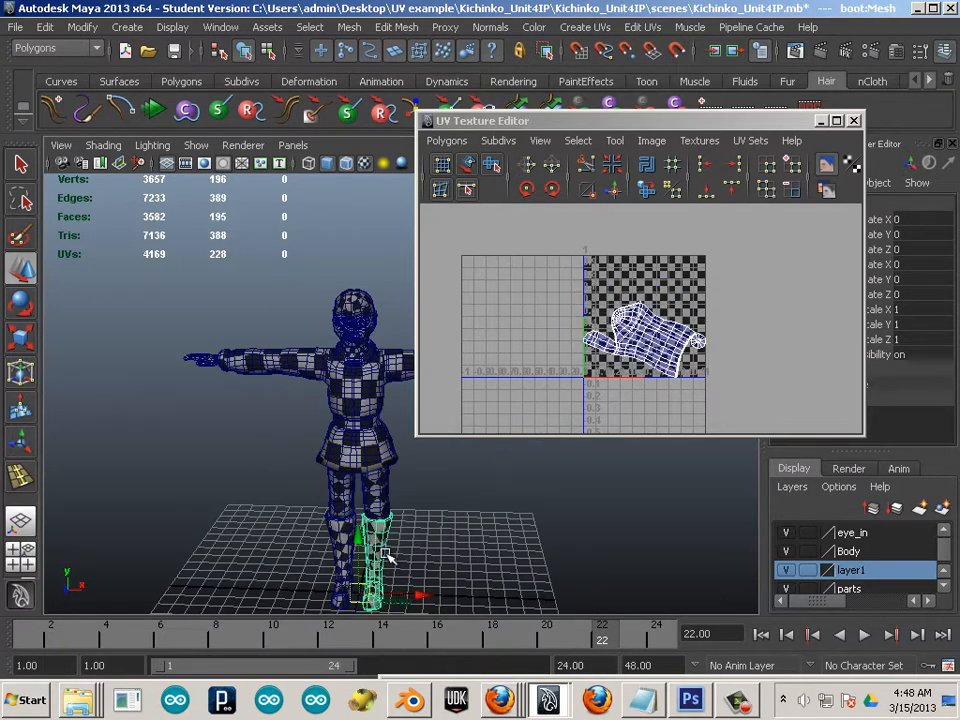
{"action": "left_click", "coordinate": [200, 347]}
{"action": "left_click", "coordinate": [222, 366]}
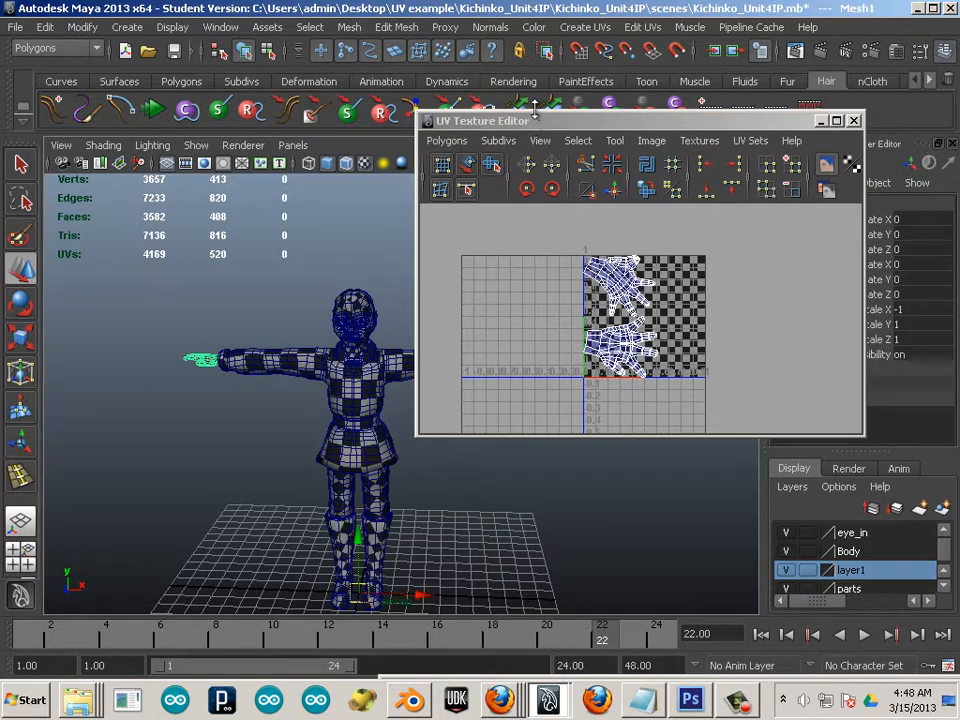
{"action": "left_click_drag", "start_coordinate": [590, 121], "coordinate": [802, 185]}
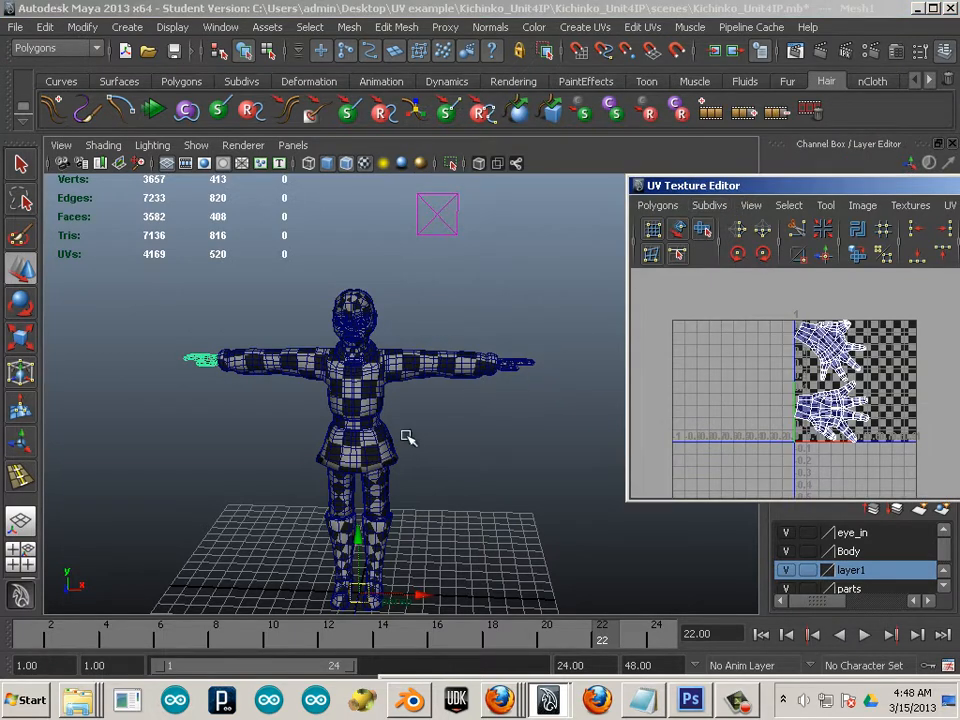
- Examine the UV layouts of the head and the coat one after the other
{"action": "scroll", "coordinate": [385, 422], "scroll_direction": "up", "scroll_amount": 2}
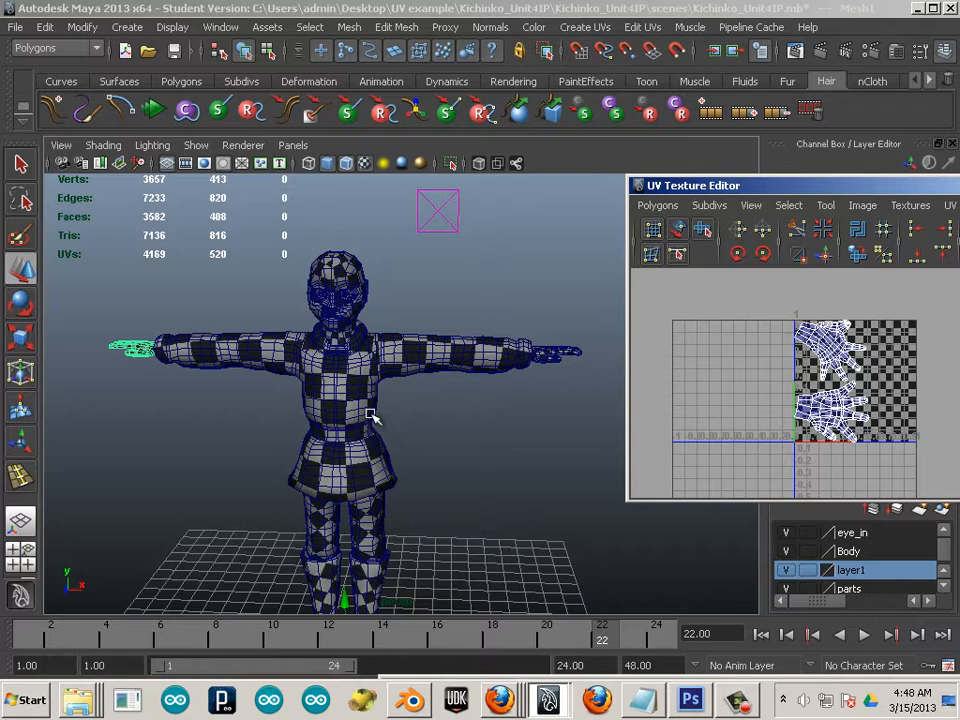
{"action": "middle_click_drag", "start_coordinate": [371, 414], "coordinate": [401, 467], "text": "alt"}
{"action": "right_click_drag", "start_coordinate": [401, 467], "coordinate": [570, 540], "text": "alt"}
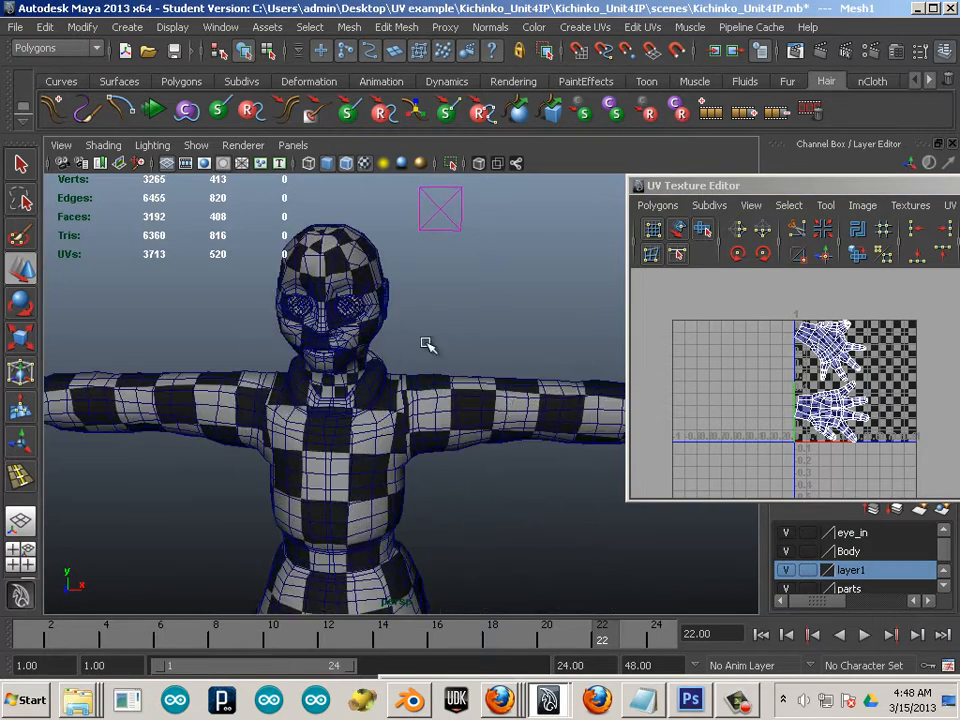
{"action": "left_click_drag", "start_coordinate": [427, 345], "coordinate": [270, 218]}
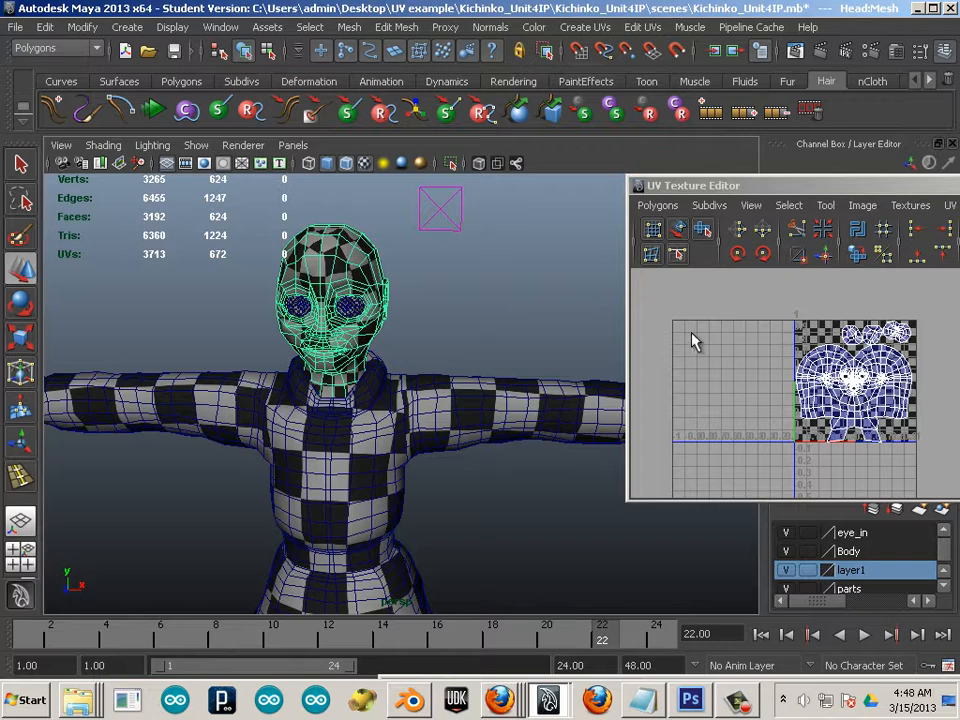
{"action": "left_click", "coordinate": [570, 330]}
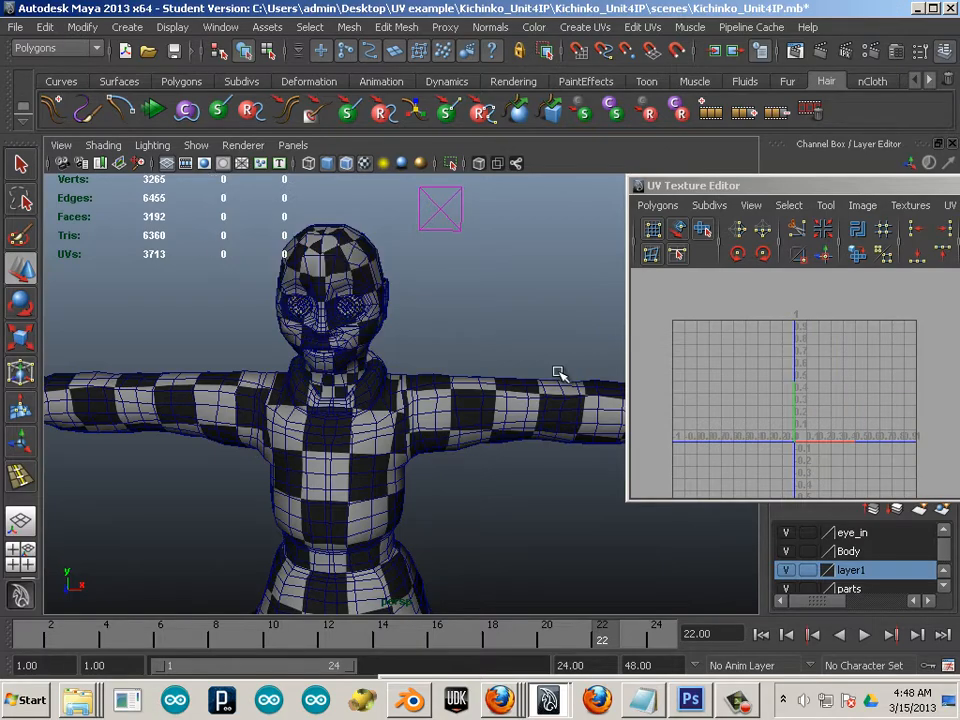
{"action": "left_click_drag", "start_coordinate": [561, 377], "coordinate": [352, 368], "text": "alt"}
{"action": "left_click", "coordinate": [448, 366]}
{"action": "right_click_drag", "start_coordinate": [352, 368], "coordinate": [349, 362], "text": "alt"}
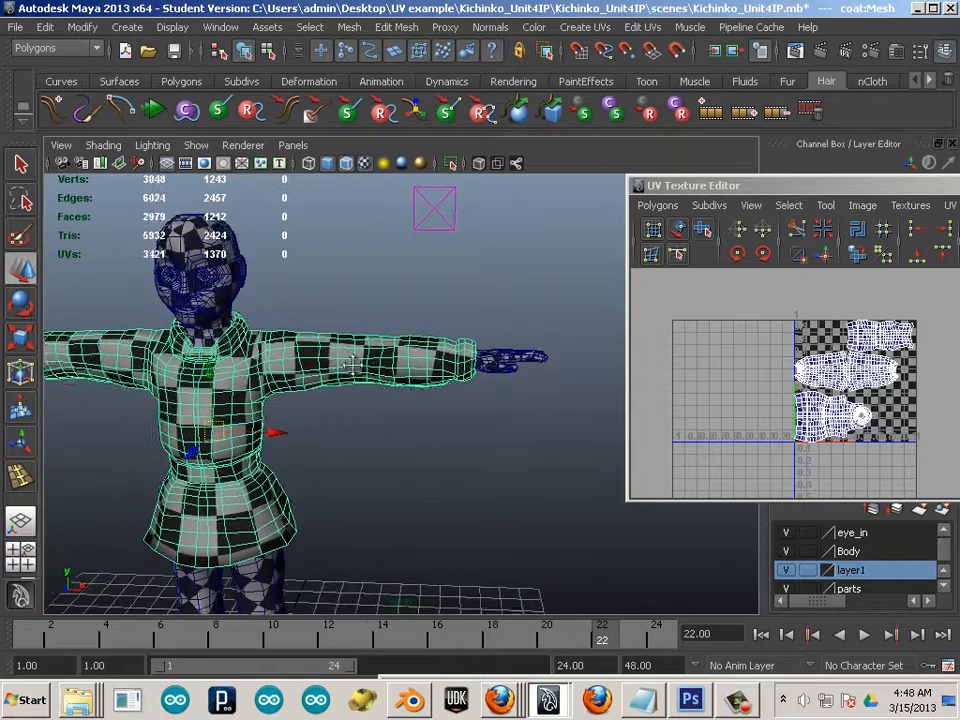
{"action": "middle_click_drag", "start_coordinate": [349, 362], "coordinate": [470, 416], "text": "alt"}
{"action": "right_click_drag", "start_coordinate": [470, 416], "coordinate": [530, 424], "text": "alt"}
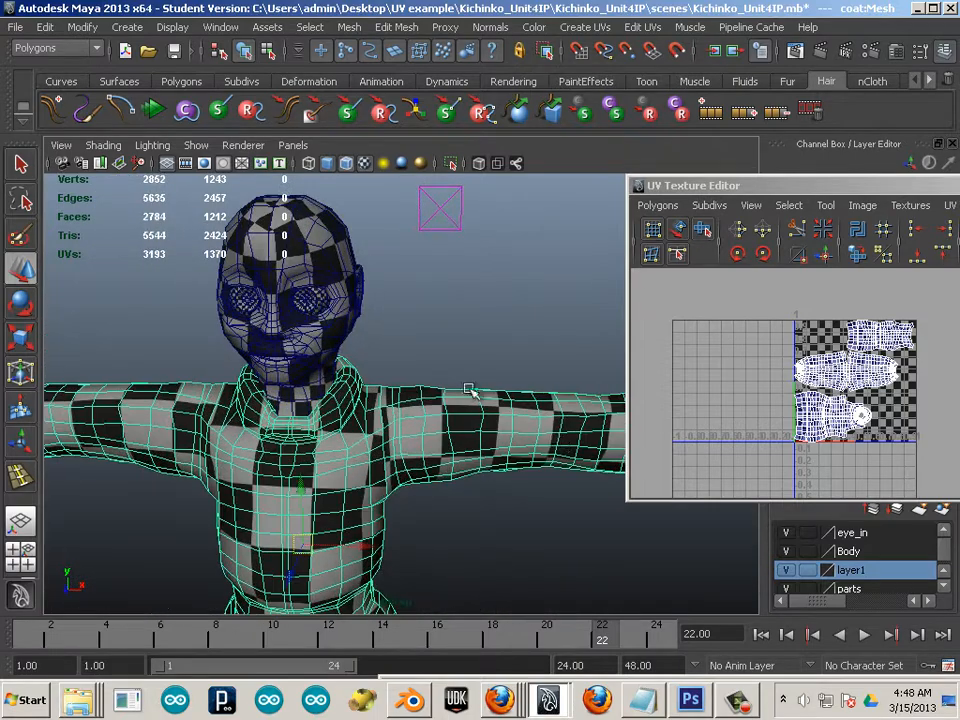
- Combine the head and both eyeballs into one mesh
{"action": "left_click", "coordinate": [315, 300]}
{"action": "left_click", "coordinate": [245, 305], "text": "shift"}
{"action": "left_click", "coordinate": [257, 349], "text": "shift"}
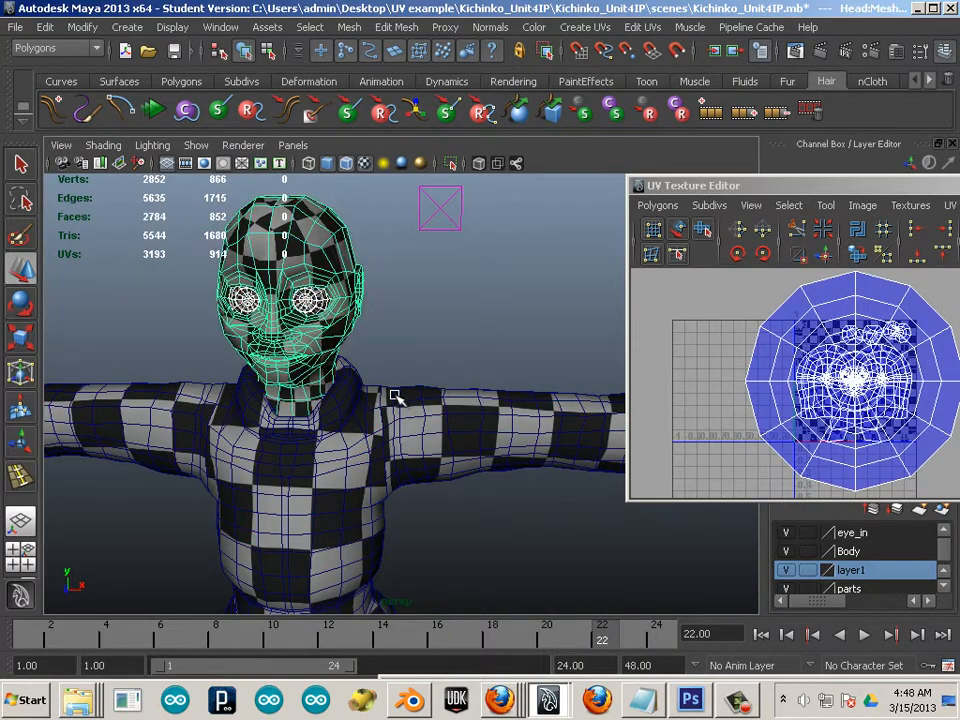
{"action": "middle_click_drag", "start_coordinate": [394, 396], "coordinate": [429, 420], "text": "alt"}
{"action": "right_click_drag", "start_coordinate": [429, 420], "coordinate": [531, 463], "text": "alt"}
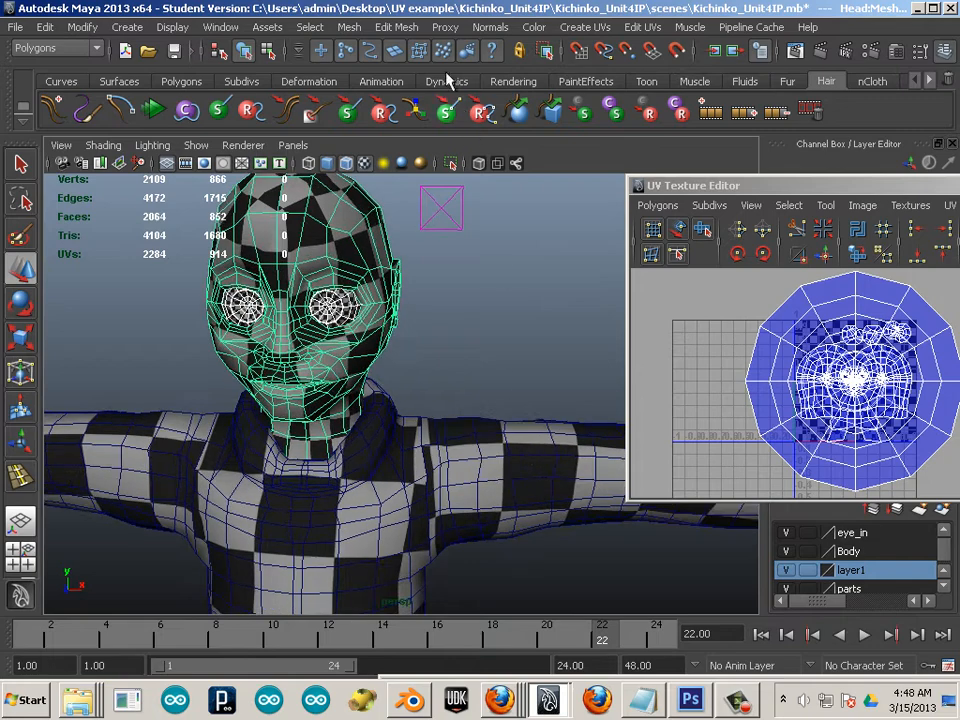
{"action": "left_click", "coordinate": [349, 27]}
{"action": "left_click", "coordinate": [354, 56]}
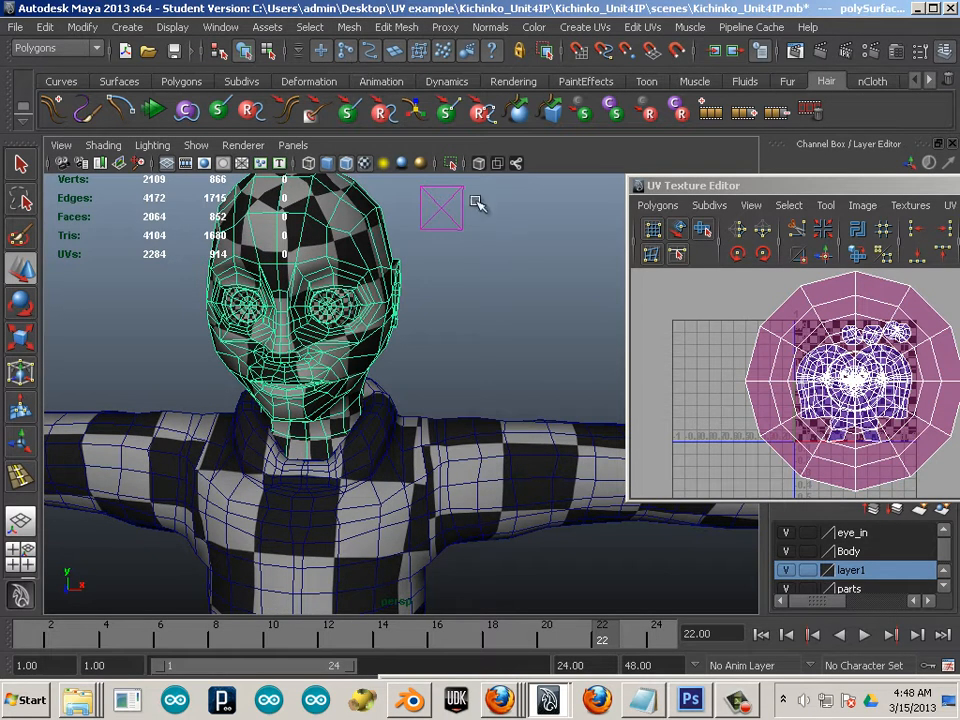
- Move the UV shell of the character's left eye off the head's UVs, to the left outside the 0–1 UV square
{"action": "middle_click_drag", "start_coordinate": [602, 276], "coordinate": [521, 257], "text": "alt"}
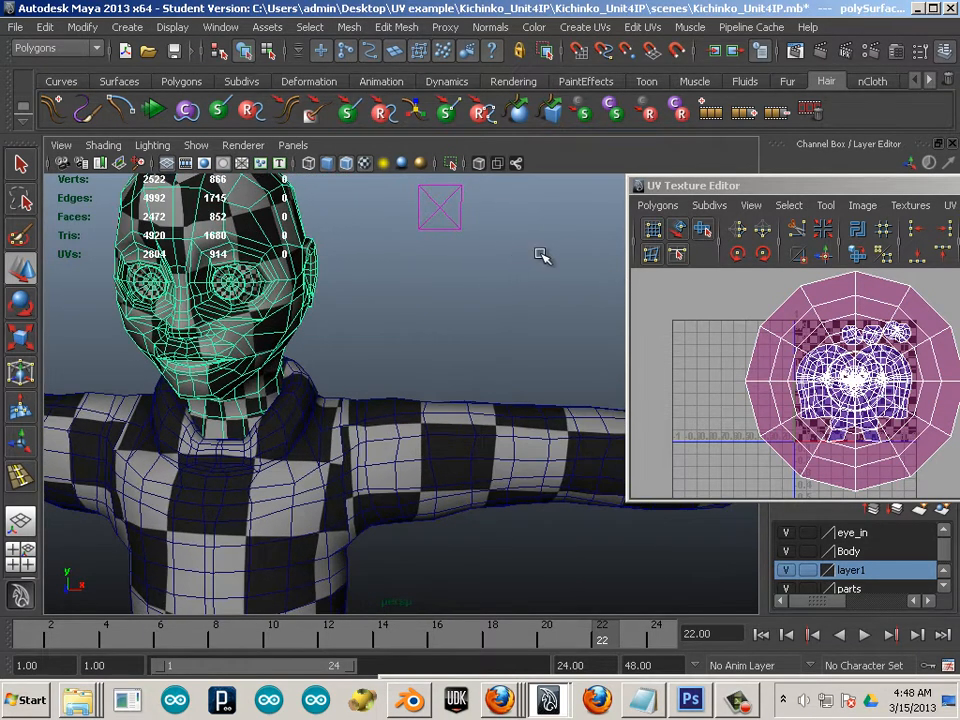
{"action": "left_click_drag", "start_coordinate": [766, 185], "coordinate": [577, 160]}
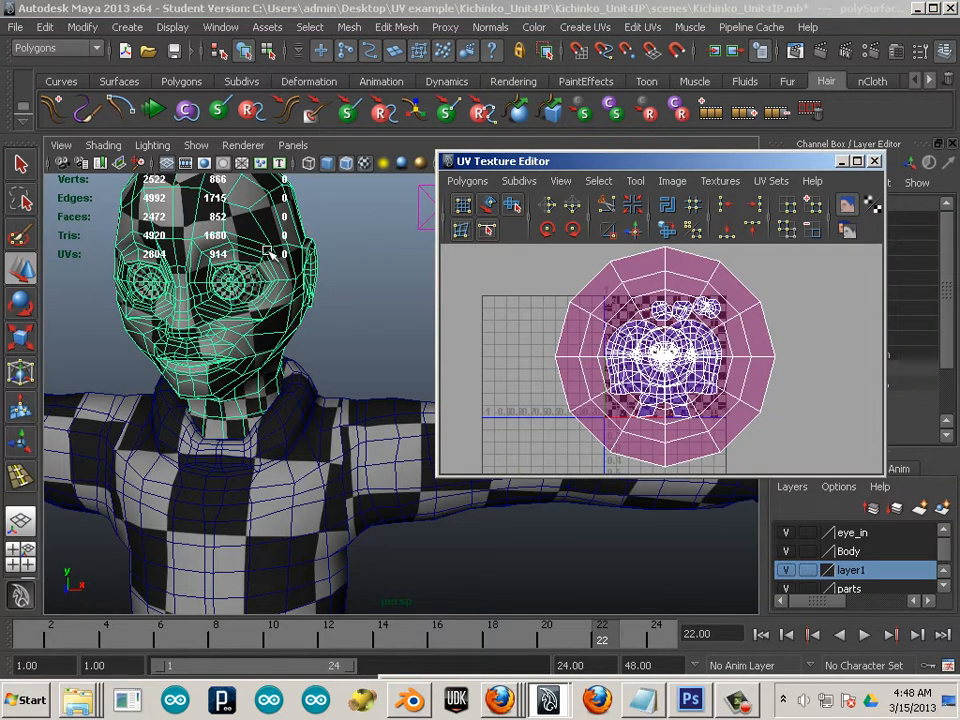
{"action": "left_click", "coordinate": [582, 354]}
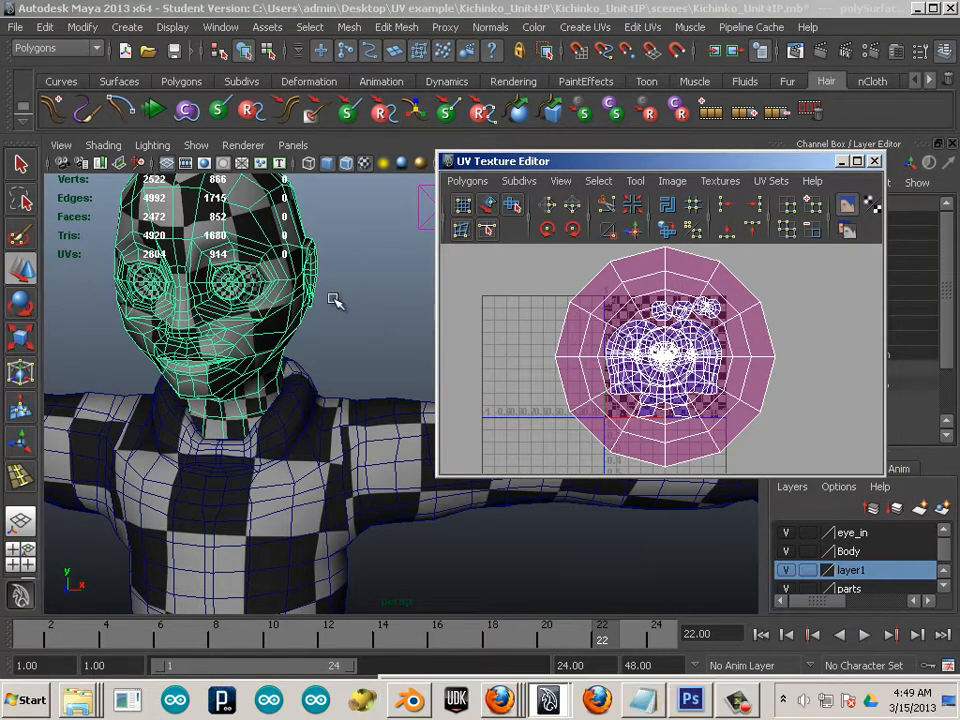
{"action": "middle_click_drag", "start_coordinate": [549, 336], "coordinate": [516, 350], "text": "alt"}
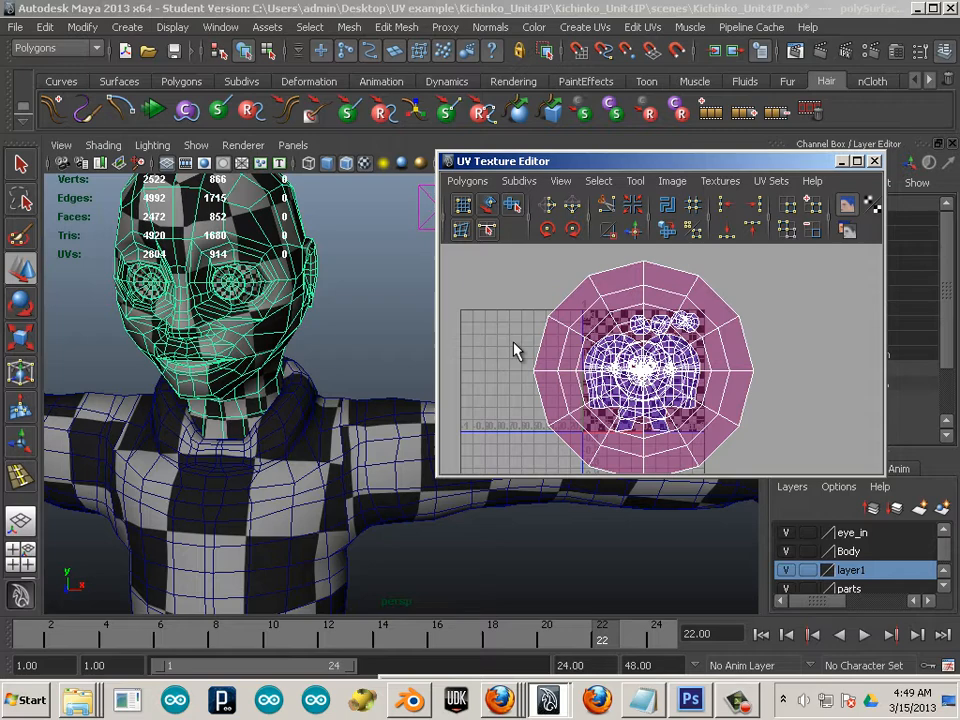
{"action": "right_click_drag", "start_coordinate": [562, 339], "coordinate": [621, 336]}
{"action": "left_click", "coordinate": [585, 339]}
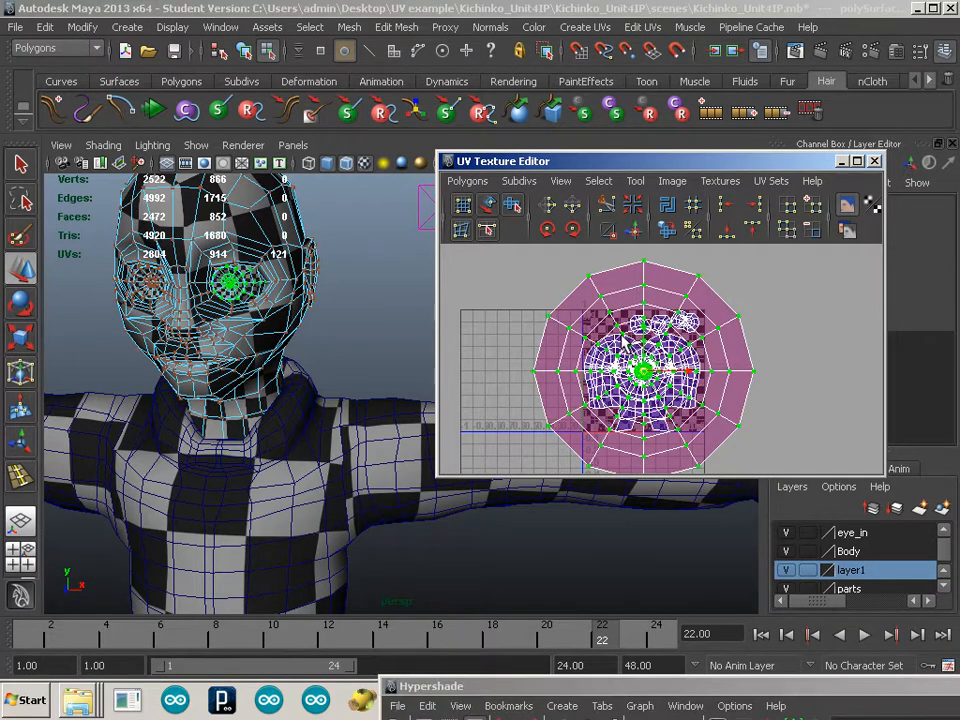
{"action": "left_click_drag", "start_coordinate": [640, 370], "coordinate": [411, 312]}
- Move the UV shell of the character's right eye off the head's UVs, to the right outside the 0–1 UV square
{"action": "right_click_drag", "start_coordinate": [624, 368], "coordinate": [505, 342], "text": "alt"}
{"action": "left_click", "coordinate": [590, 367]}
{"action": "right_click_drag", "start_coordinate": [637, 346], "coordinate": [637, 362], "text": "ctrl"}
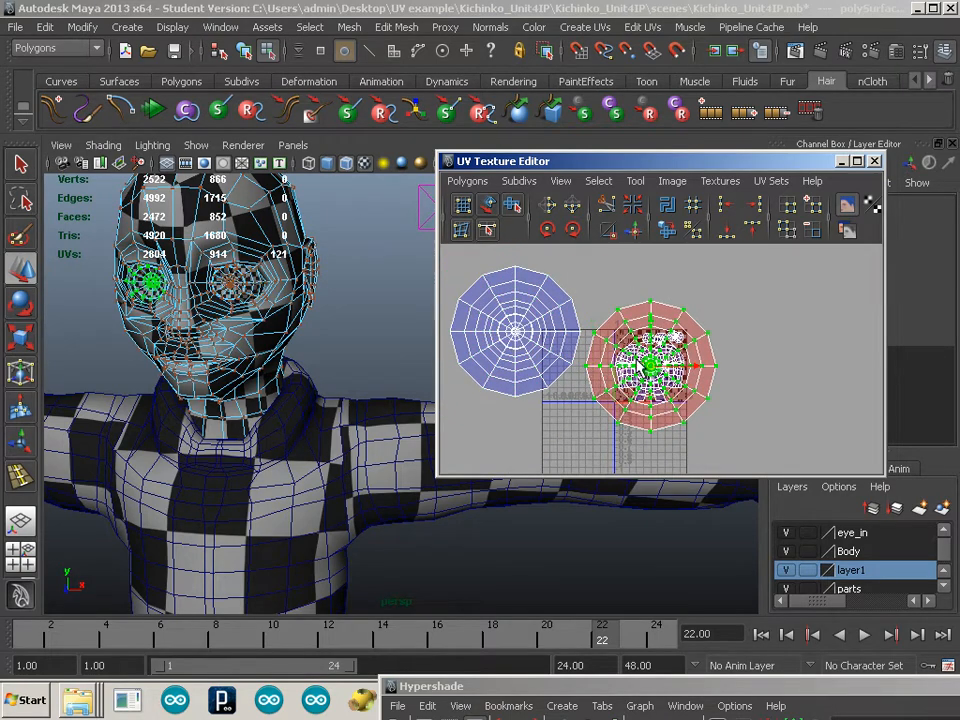
{"action": "left_click_drag", "start_coordinate": [651, 369], "coordinate": [823, 340]}
{"action": "left_click", "coordinate": [817, 393]}
{"action": "middle_click_drag", "start_coordinate": [818, 400], "coordinate": [750, 400], "text": "alt"}
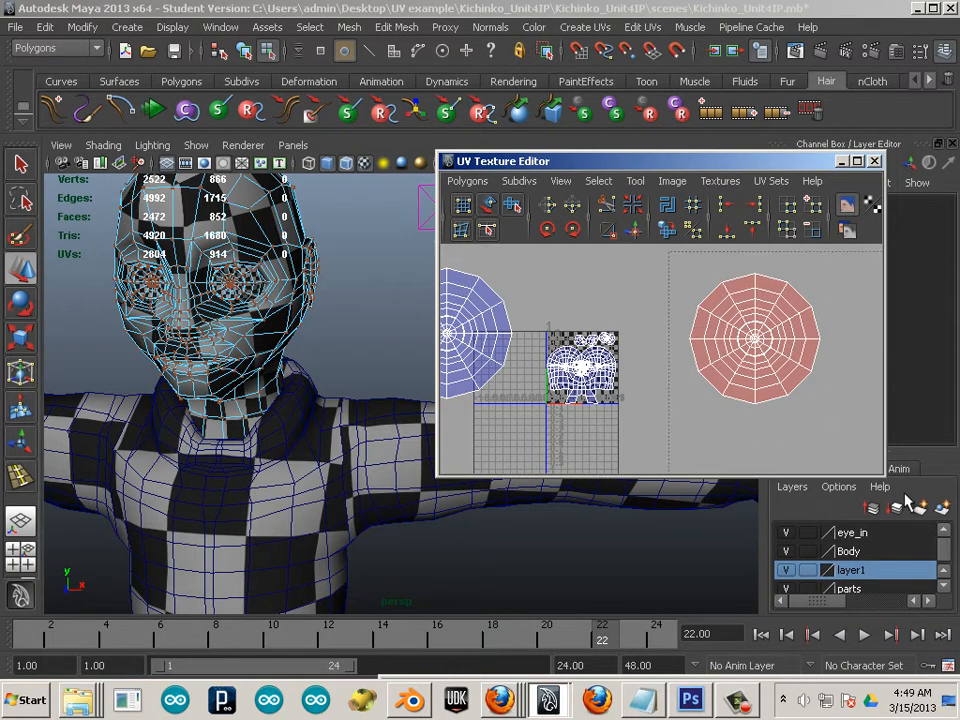
- Flip the right eye's UV shell in the U direction and select the left eye's shell with the Move UV Shell tool
{"action": "left_click_drag", "start_coordinate": [905, 500], "coordinate": [905, 500]}
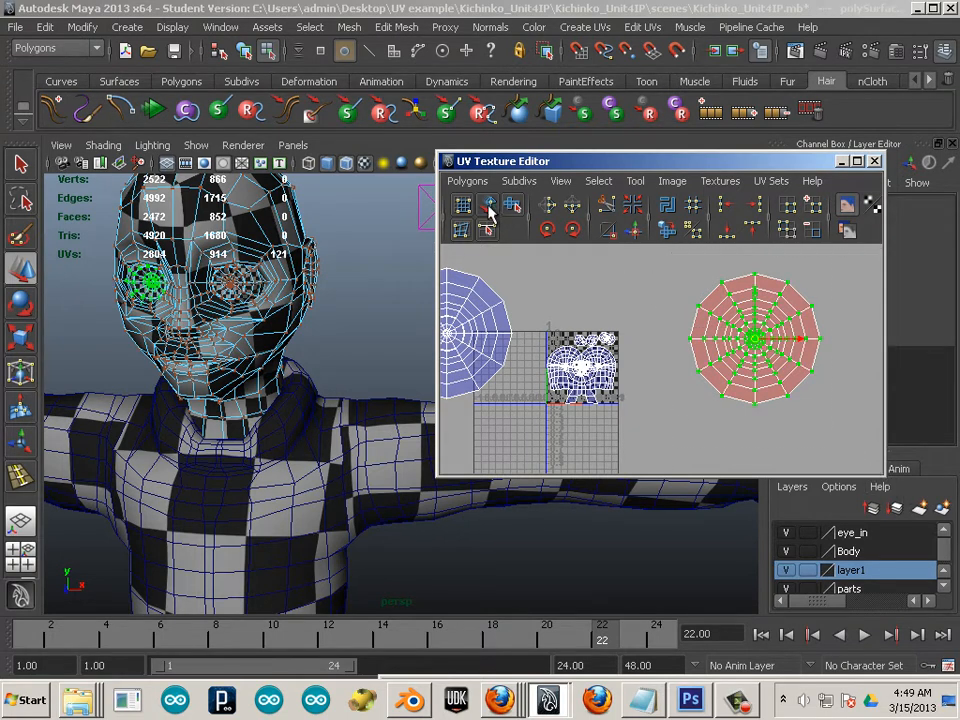
{"action": "left_click", "coordinate": [489, 207]}
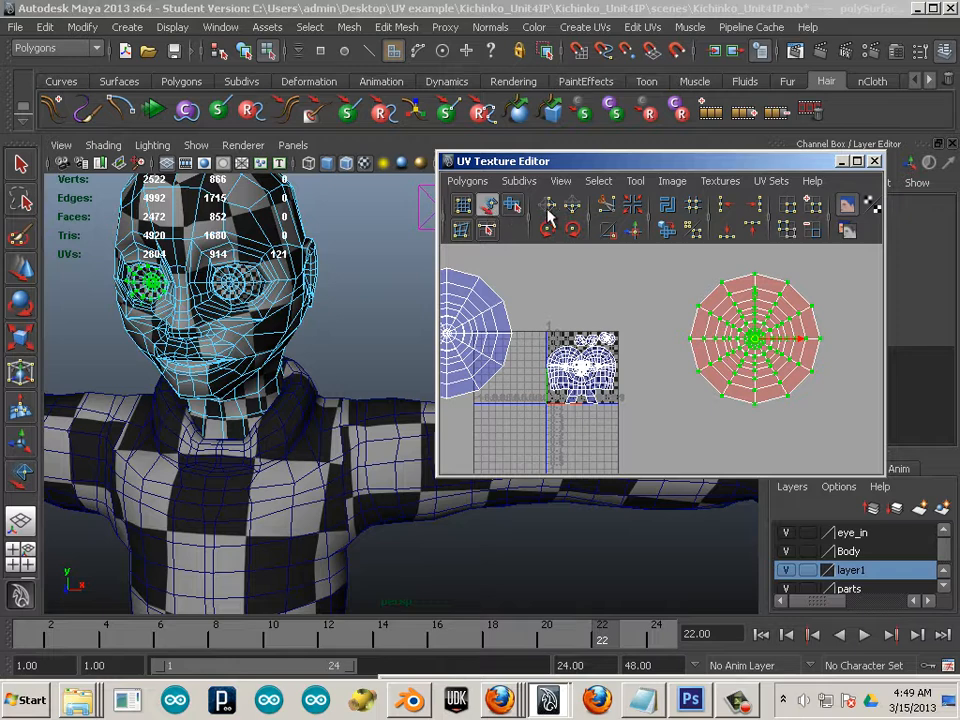
{"action": "left_click", "coordinate": [548, 211]}
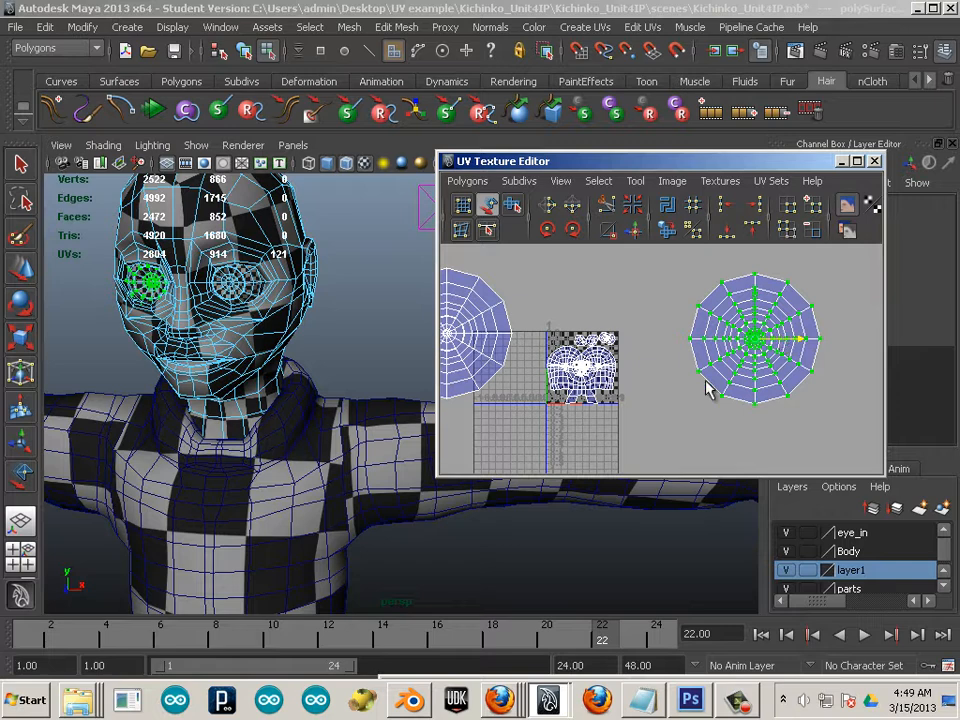
{"action": "left_click", "coordinate": [497, 317]}
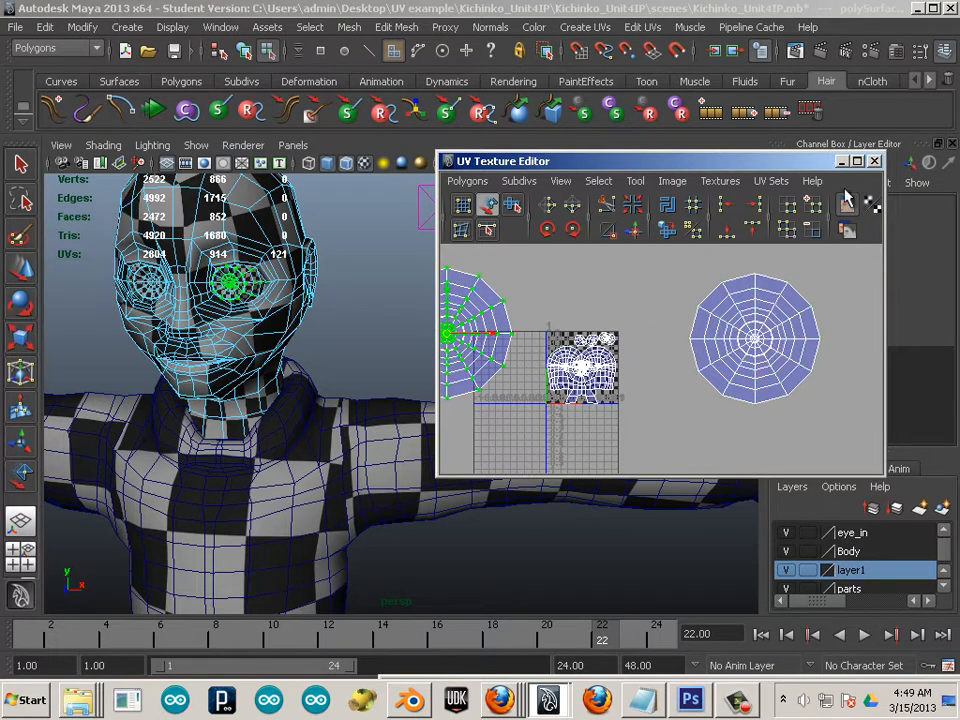
- Select the UV shells of both eyes and scale them down together to fit the free strip above the head shell
{"action": "left_click_drag", "start_coordinate": [717, 163], "coordinate": [647, 104]}
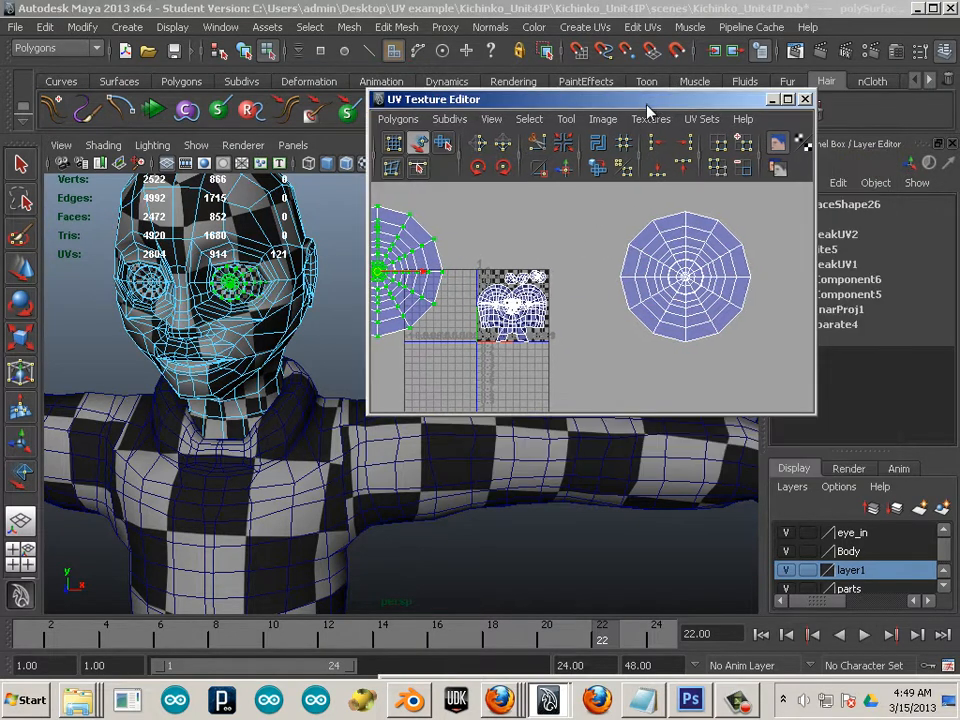
{"action": "left_click", "coordinate": [788, 100]}
{"action": "middle_click_drag", "start_coordinate": [457, 232], "coordinate": [643, 283], "text": "alt"}
{"action": "right_click_drag", "start_coordinate": [644, 282], "coordinate": [637, 283], "text": "alt"}
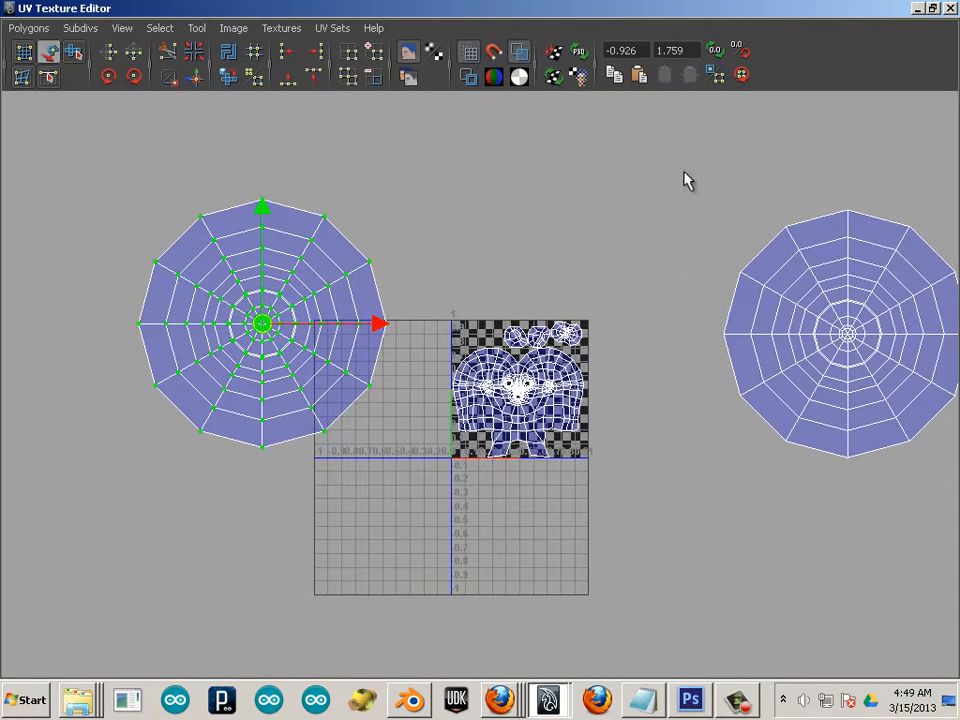
{"action": "left_click_drag", "start_coordinate": [684, 172], "coordinate": [955, 545], "text": "shift"}
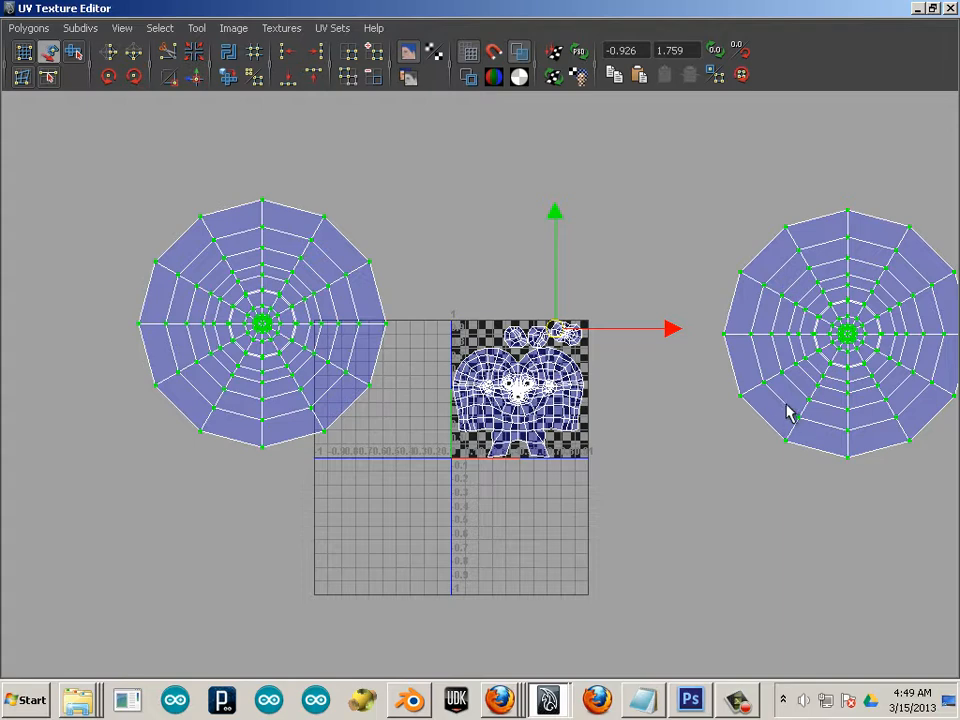
{"action": "key", "text": "r"}
{"action": "middle_click_drag", "start_coordinate": [424, 258], "coordinate": [596, 428]}
- Move both scaled eye UV shells together so one sits in the upper-left corner of the 0–1 UV square
{"action": "middle_click_drag", "start_coordinate": [497, 362], "coordinate": [540, 391], "text": "alt"}
{"action": "scroll", "coordinate": [540, 391], "scroll_direction": "up", "scroll_amount": 5}
{"action": "scroll", "coordinate": [540, 398], "scroll_direction": "up", "scroll_amount": 1}
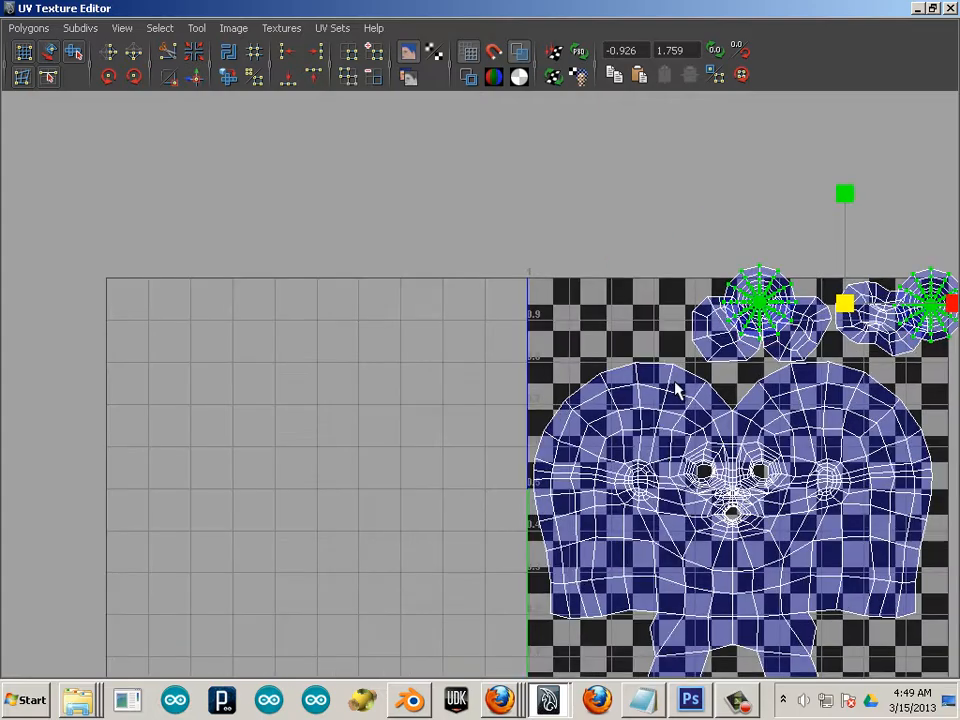
{"action": "middle_click_drag", "start_coordinate": [673, 388], "coordinate": [481, 368], "text": "alt"}
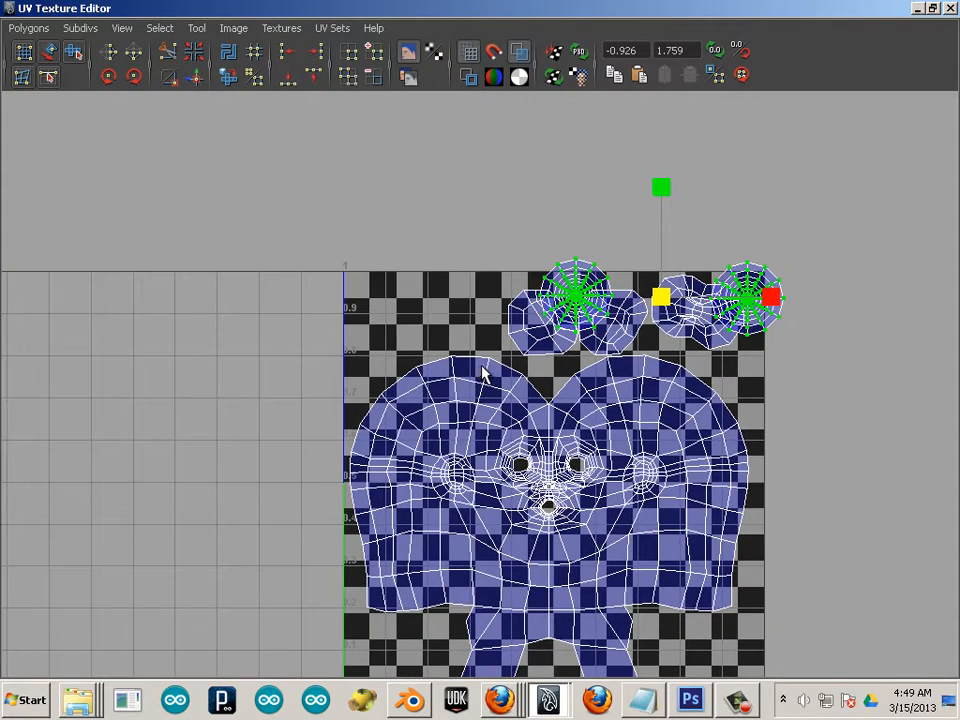
{"action": "key", "text": "w"}
{"action": "left_click_drag", "start_coordinate": [660, 297], "coordinate": [467, 313]}
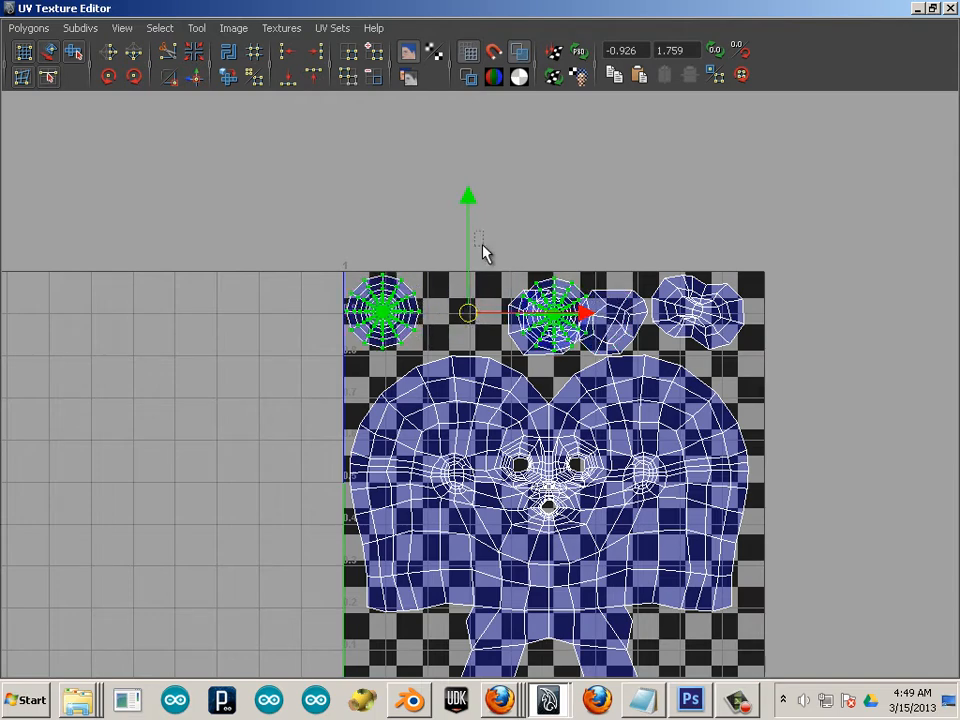
- Move the other eye's UV shell off the shell it overlaps into the free space beside the first eye
{"action": "left_click", "coordinate": [479, 242]}
{"action": "left_click_drag", "start_coordinate": [527, 257], "coordinate": [569, 283]}
{"action": "right_click_drag", "start_coordinate": [555, 281], "coordinate": [587, 263], "text": "ctrl"}
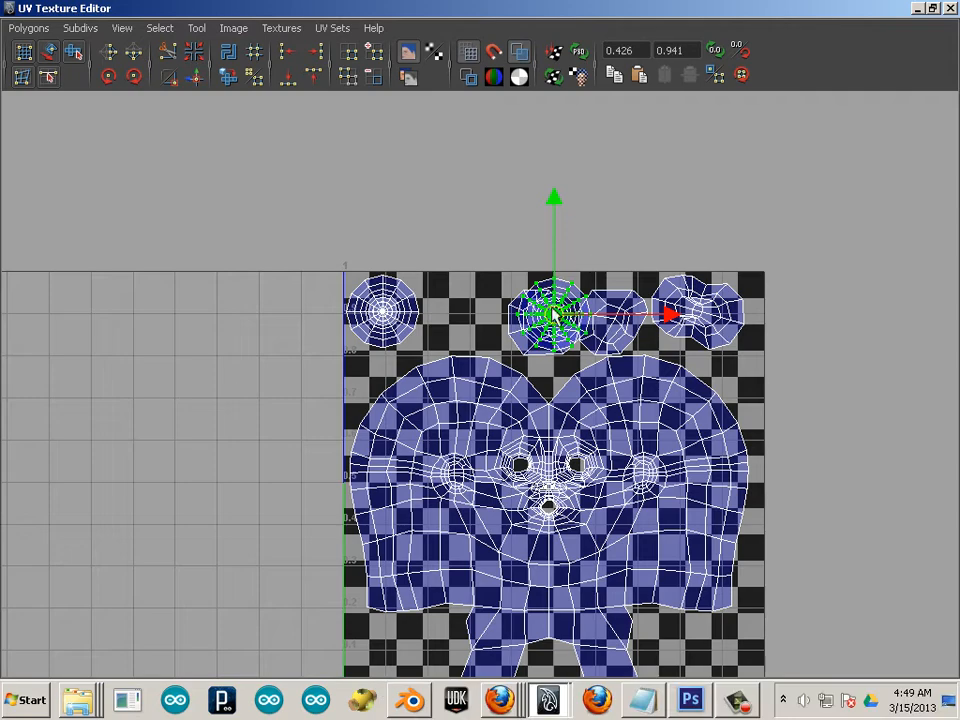
{"action": "left_click_drag", "start_coordinate": [551, 312], "coordinate": [463, 312]}
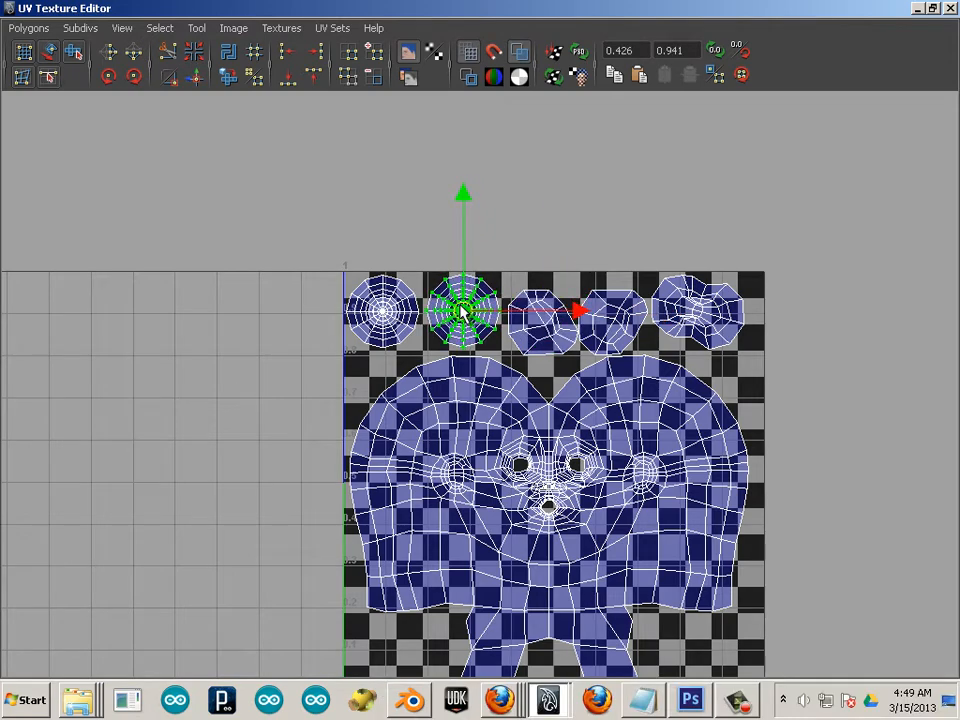
{"action": "left_click", "coordinate": [302, 266]}
{"action": "right_click_drag", "start_coordinate": [783, 424], "coordinate": [613, 381], "text": "alt"}
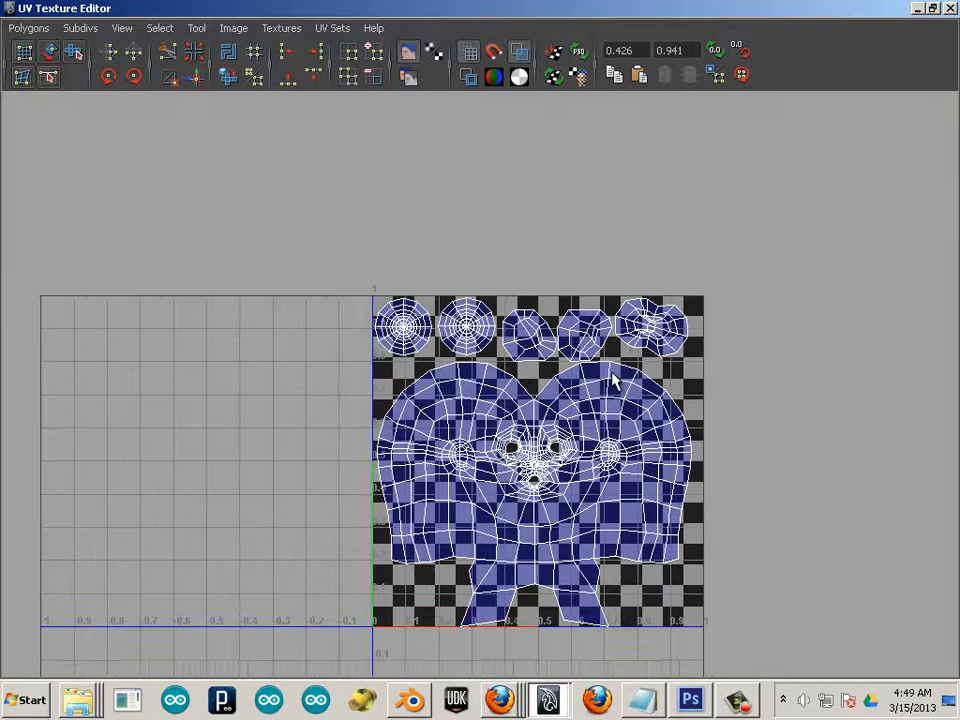
{"action": "middle_click_drag", "start_coordinate": [613, 381], "coordinate": [632, 310], "text": "alt"}
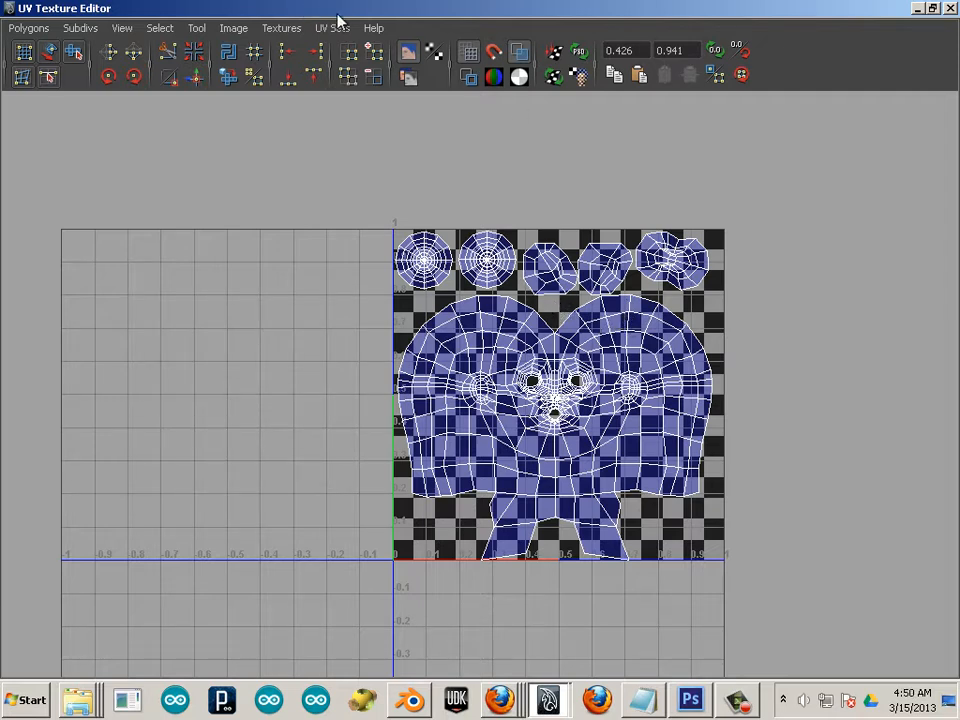
- Return the head mesh to object mode and clear the selection
{"action": "double_click", "coordinate": [398, 8]}
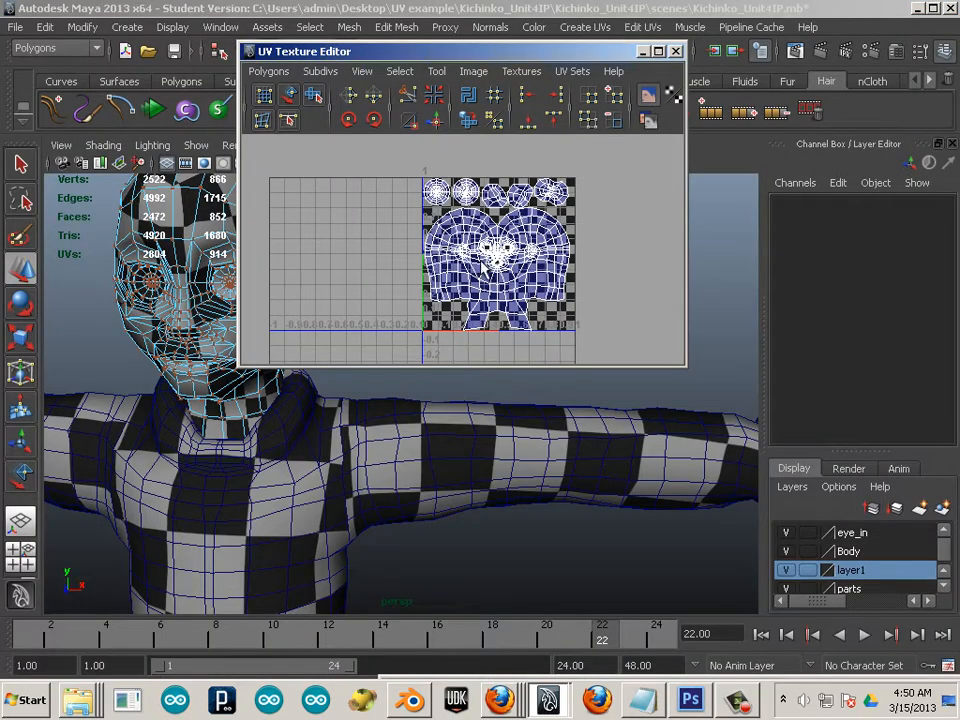
{"action": "left_click_drag", "start_coordinate": [402, 53], "coordinate": [781, 161]}
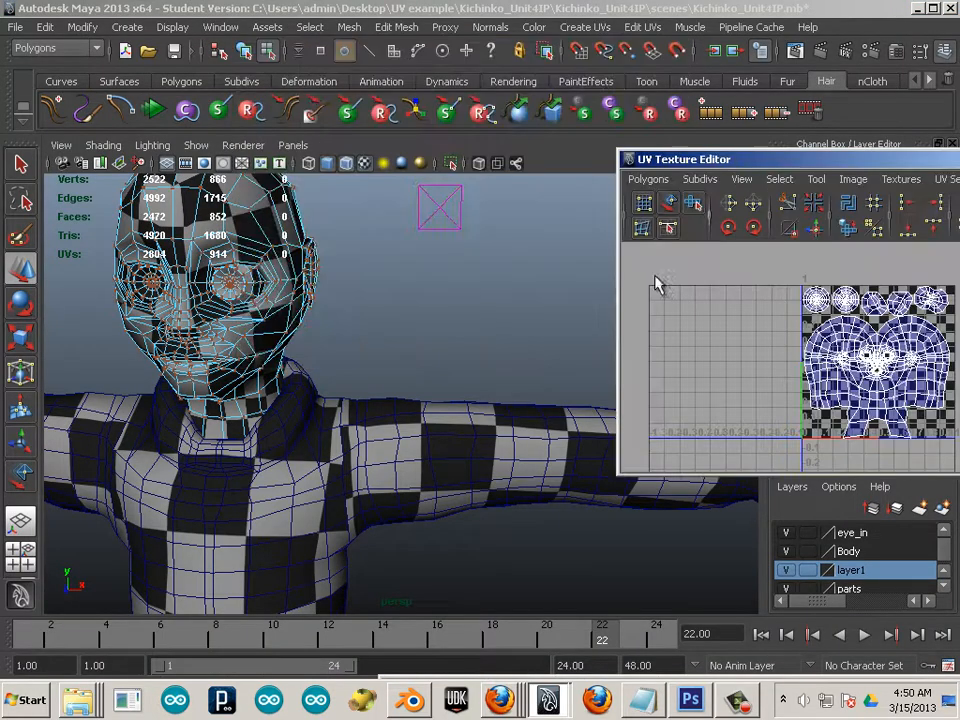
{"action": "right_click_drag", "start_coordinate": [555, 285], "coordinate": [384, 294], "text": "alt"}
{"action": "middle_click_drag", "start_coordinate": [384, 294], "coordinate": [446, 226], "text": "alt"}
{"action": "key", "text": "F8"}
{"action": "left_click", "coordinate": [519, 278]}
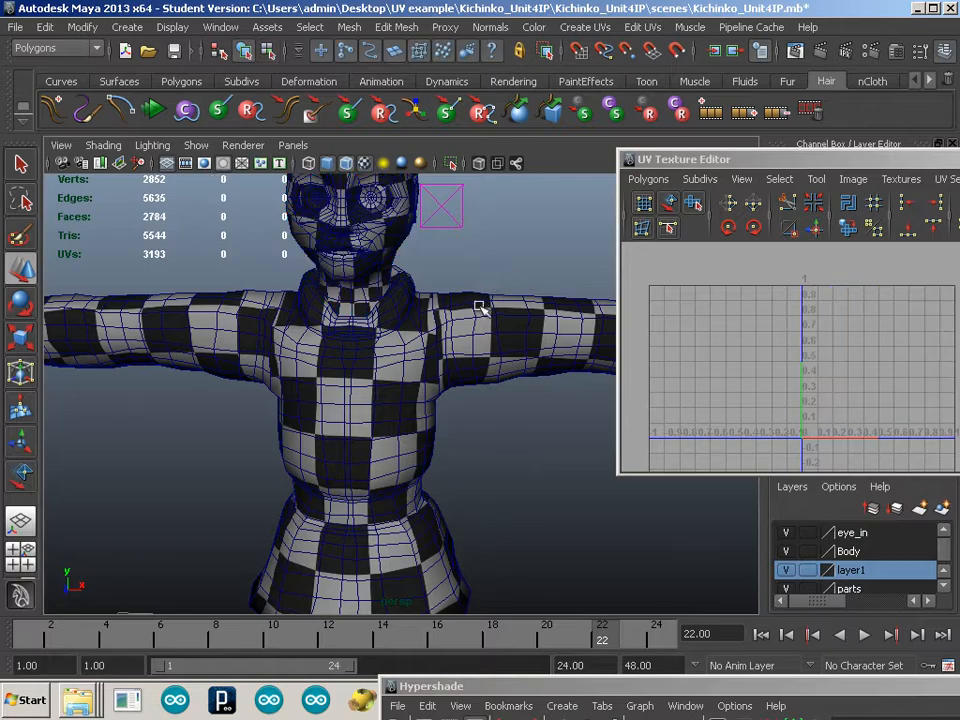
- Select the coat, both hands, the trousers and both boots, and combine them into one mesh
{"action": "left_click", "coordinate": [481, 313]}
{"action": "right_click_drag", "start_coordinate": [527, 332], "coordinate": [429, 274], "text": "alt"}
{"action": "middle_click_drag", "start_coordinate": [429, 274], "coordinate": [397, 238], "text": "alt"}
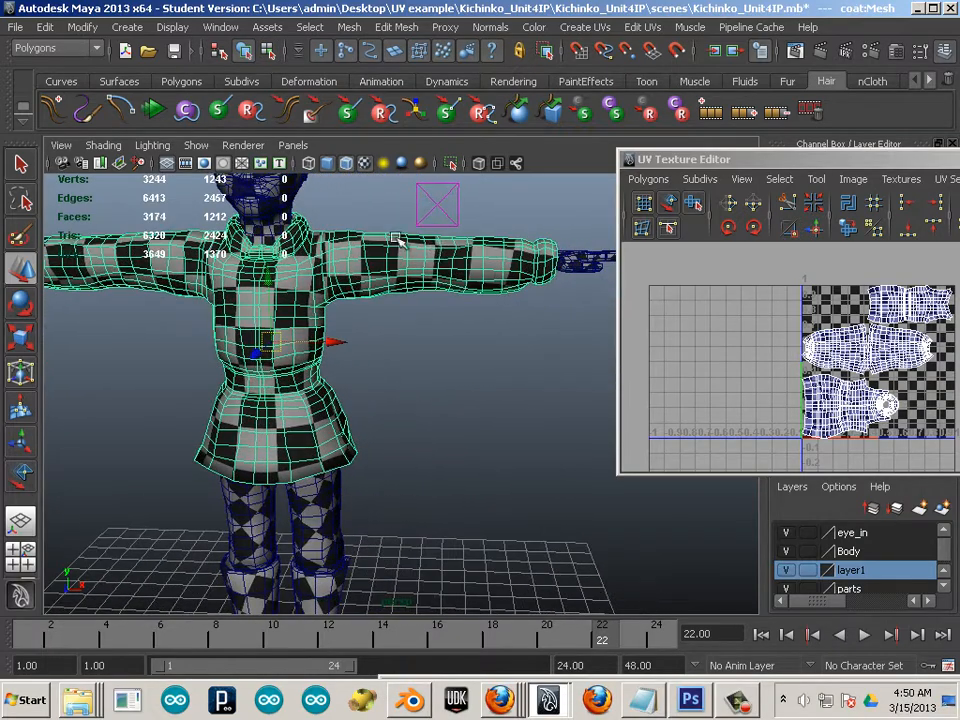
{"action": "right_click_drag", "start_coordinate": [397, 240], "coordinate": [412, 230], "text": "alt"}
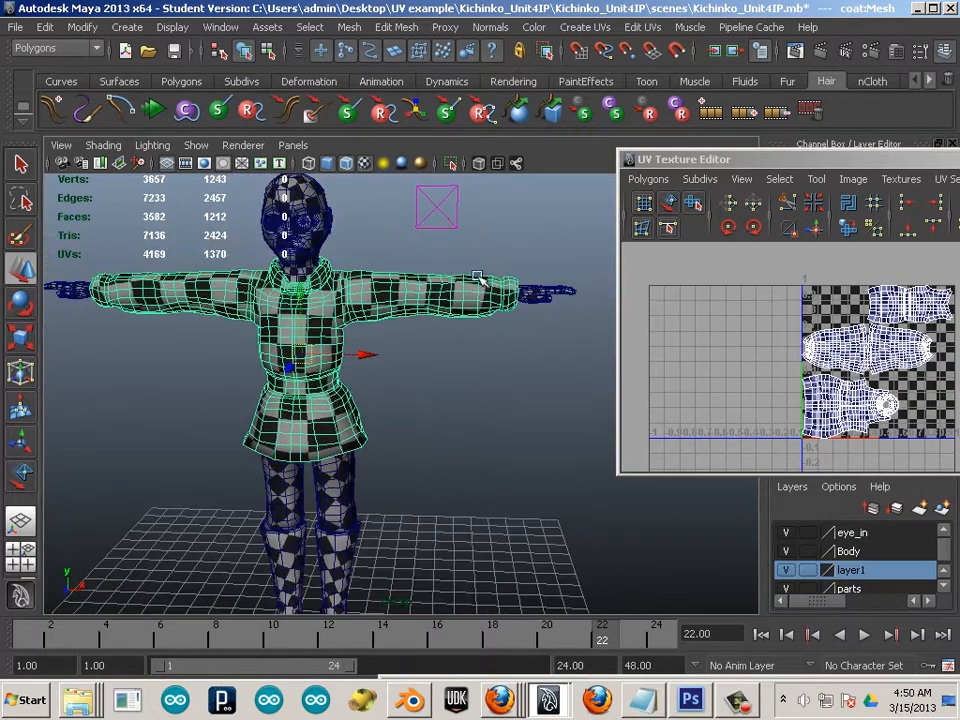
{"action": "left_click", "coordinate": [369, 489]}
{"action": "left_click", "coordinate": [343, 526]}
{"action": "left_click", "coordinate": [345, 545]}
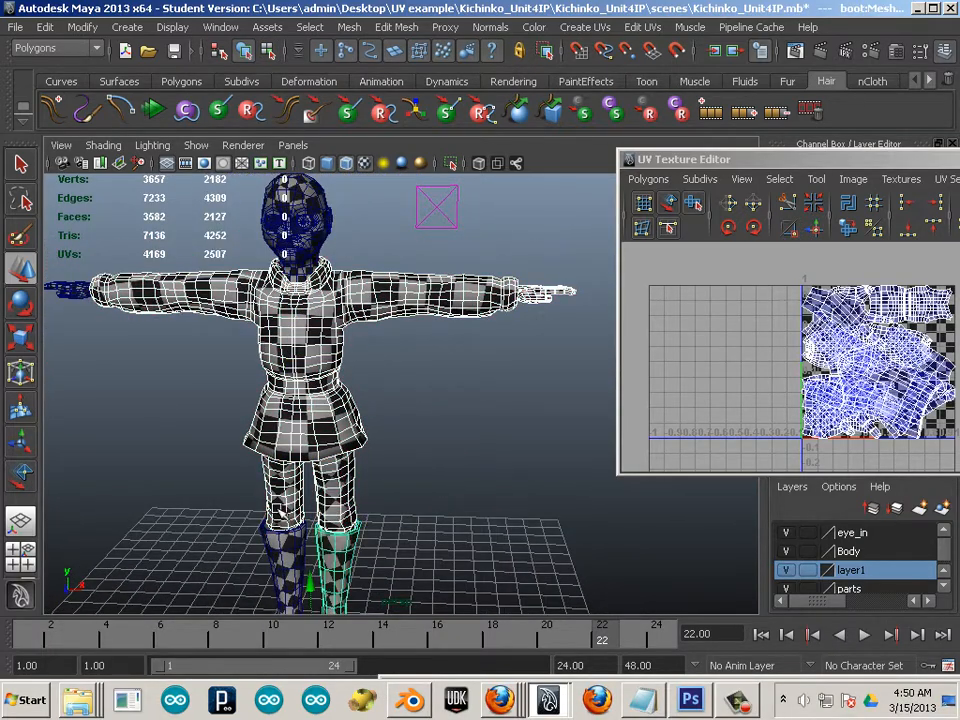
{"action": "left_click", "coordinate": [280, 541], "text": "shift"}
{"action": "left_click", "coordinate": [73, 290], "text": "shift"}
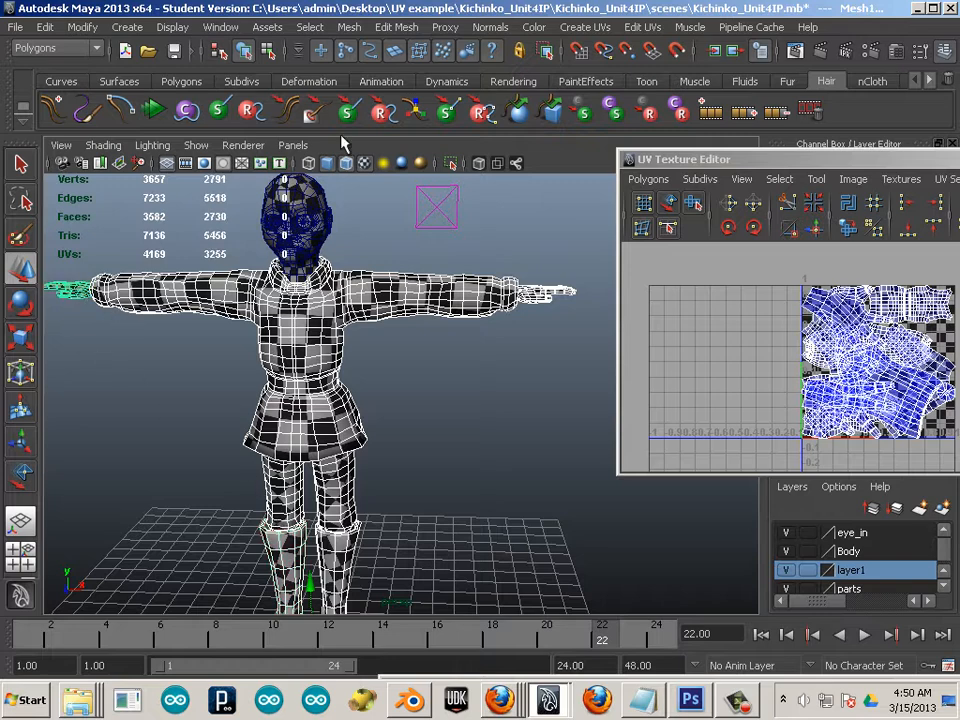
{"action": "left_click", "coordinate": [349, 27]}
{"action": "left_click", "coordinate": [381, 54]}
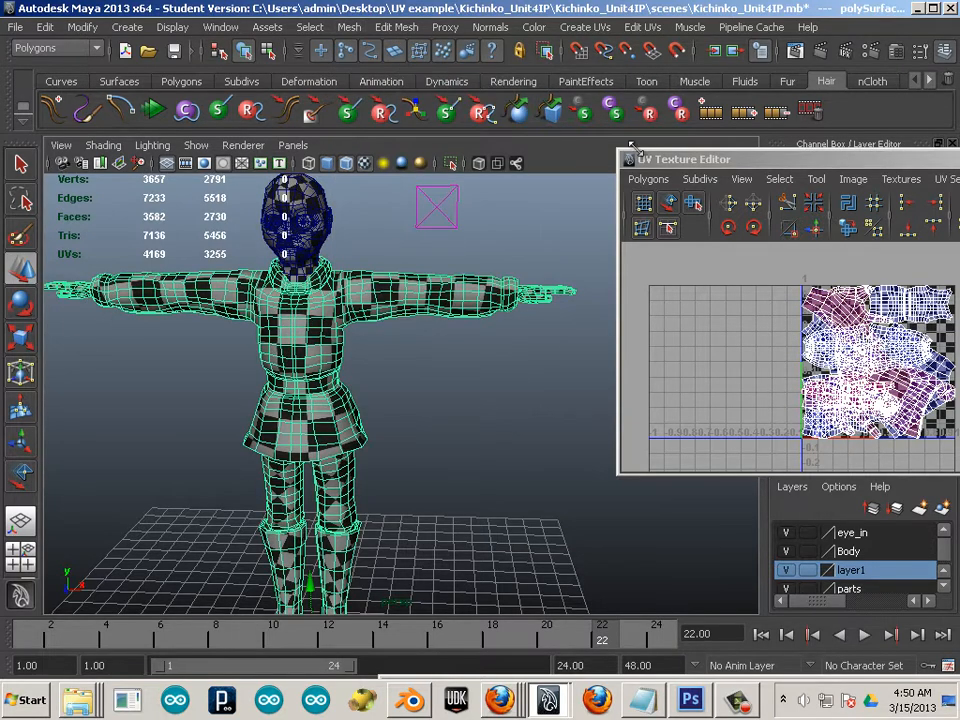
- Move two of the hand UV shells out of the stacked body layout, above the 0–1 UV square
{"action": "left_click_drag", "start_coordinate": [675, 165], "coordinate": [265, 126]}
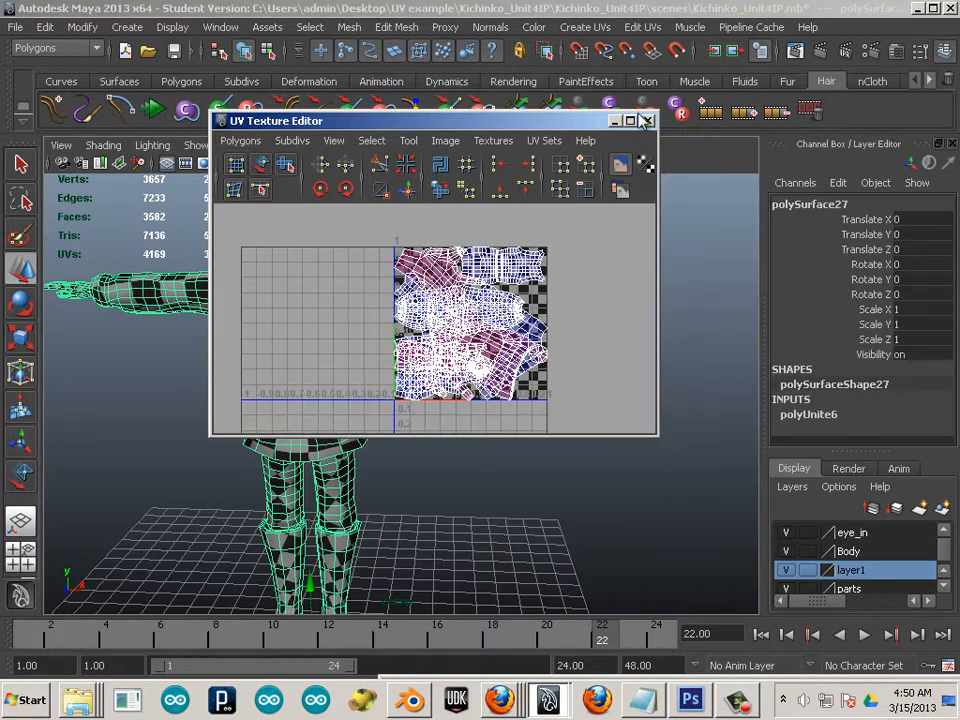
{"action": "left_click", "coordinate": [630, 120]}
{"action": "middle_click_drag", "start_coordinate": [591, 301], "coordinate": [465, 289], "text": "alt"}
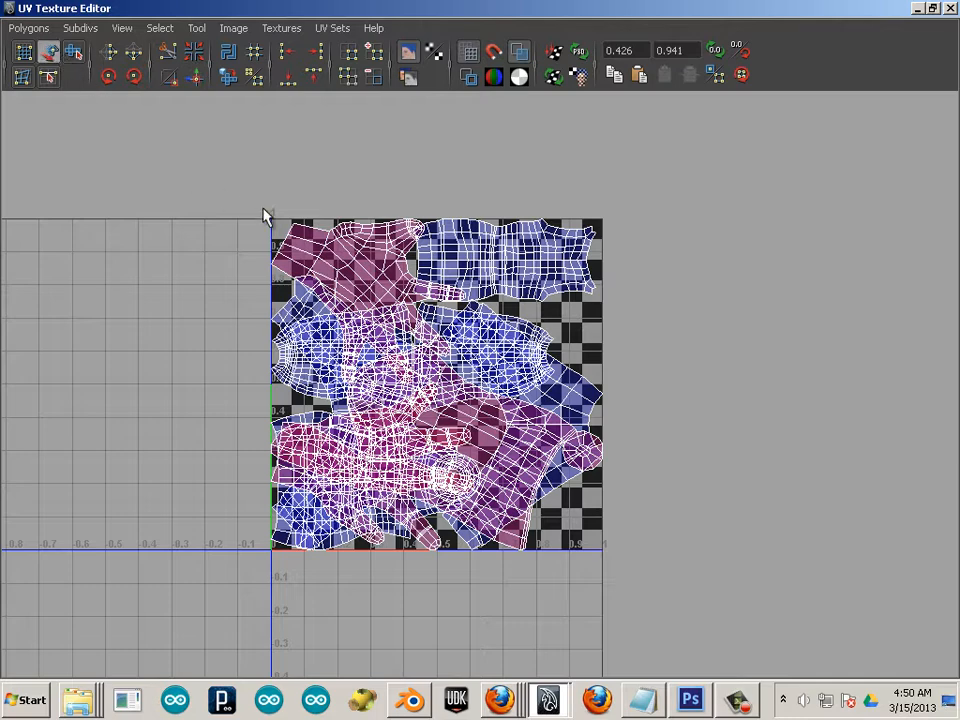
{"action": "left_click_drag", "start_coordinate": [263, 208], "coordinate": [118, 167]}
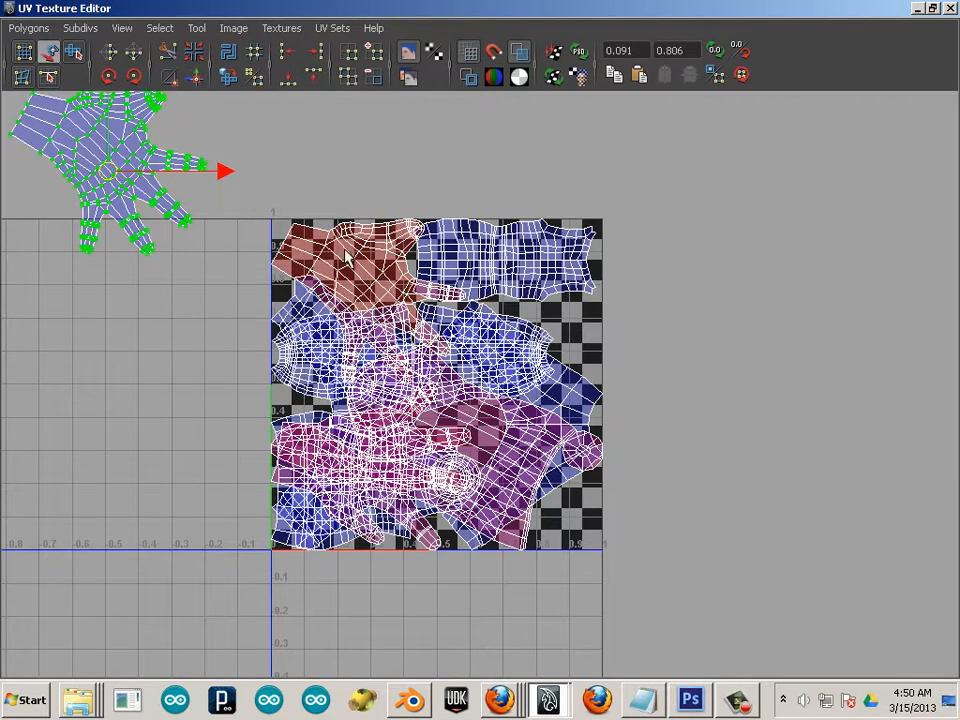
{"action": "left_click_drag", "start_coordinate": [343, 253], "coordinate": [333, 93]}
- Move two of the coat's UV shells out to the right of the 0–1 UV square
{"action": "left_click", "coordinate": [510, 259]}
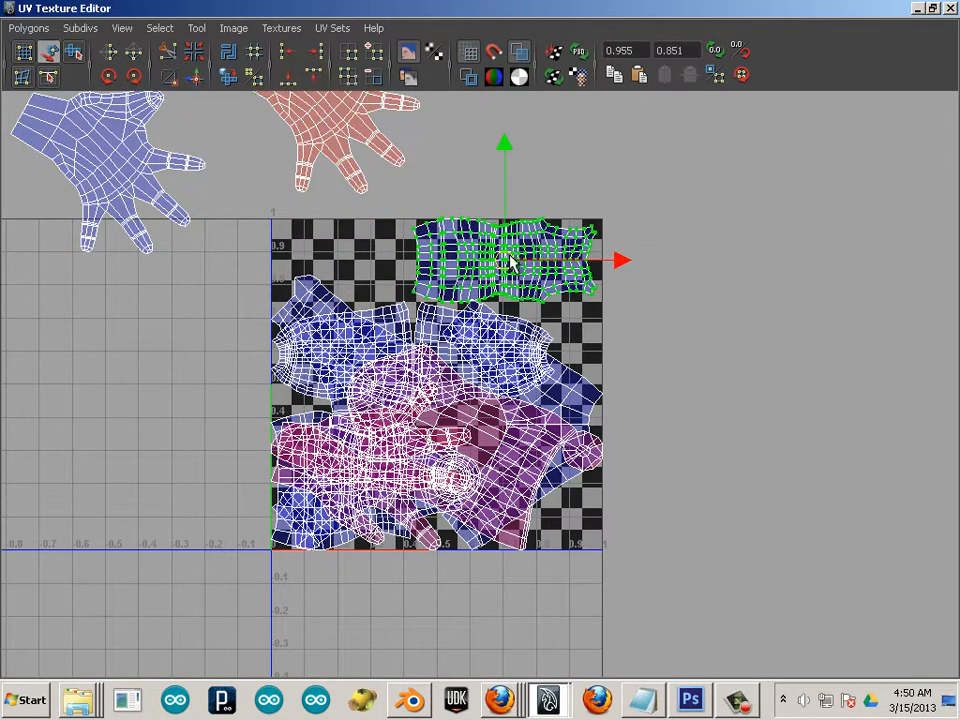
{"action": "left_click_drag", "start_coordinate": [510, 259], "coordinate": [729, 154]}
{"action": "left_click", "coordinate": [497, 355]}
{"action": "left_click_drag", "start_coordinate": [499, 355], "coordinate": [764, 333]}
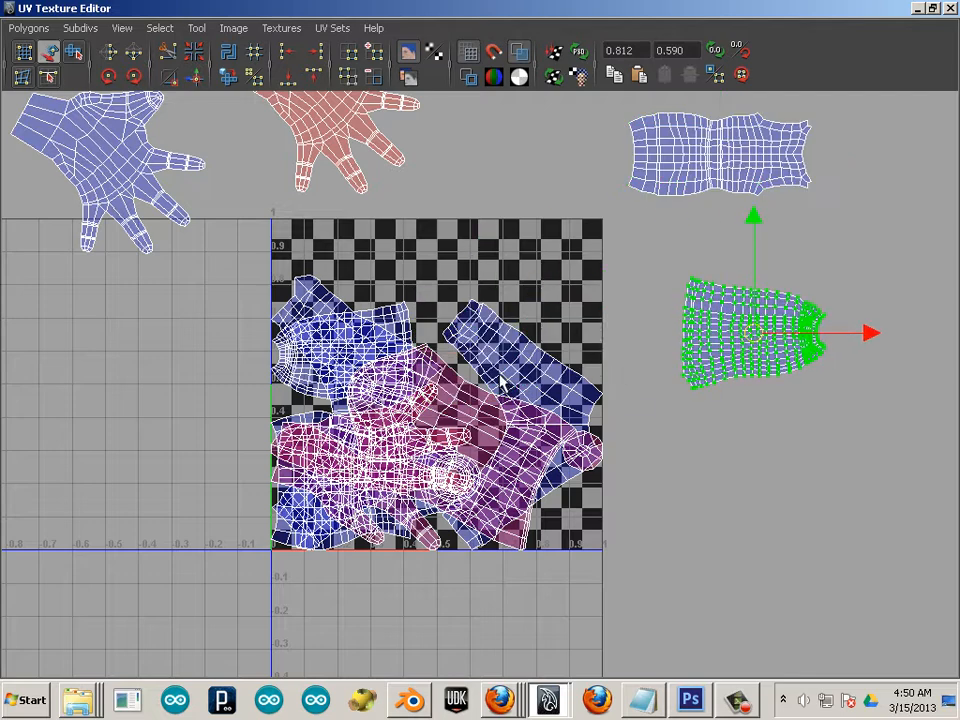
- Move the right-hand V-shaped trouser UV shell out of the 0–1 UV square, below the separated coat shells
{"action": "left_click", "coordinate": [530, 392]}
{"action": "middle_click_drag", "start_coordinate": [642, 476], "coordinate": [645, 590]}
{"action": "key", "text": "ctrl+z"}
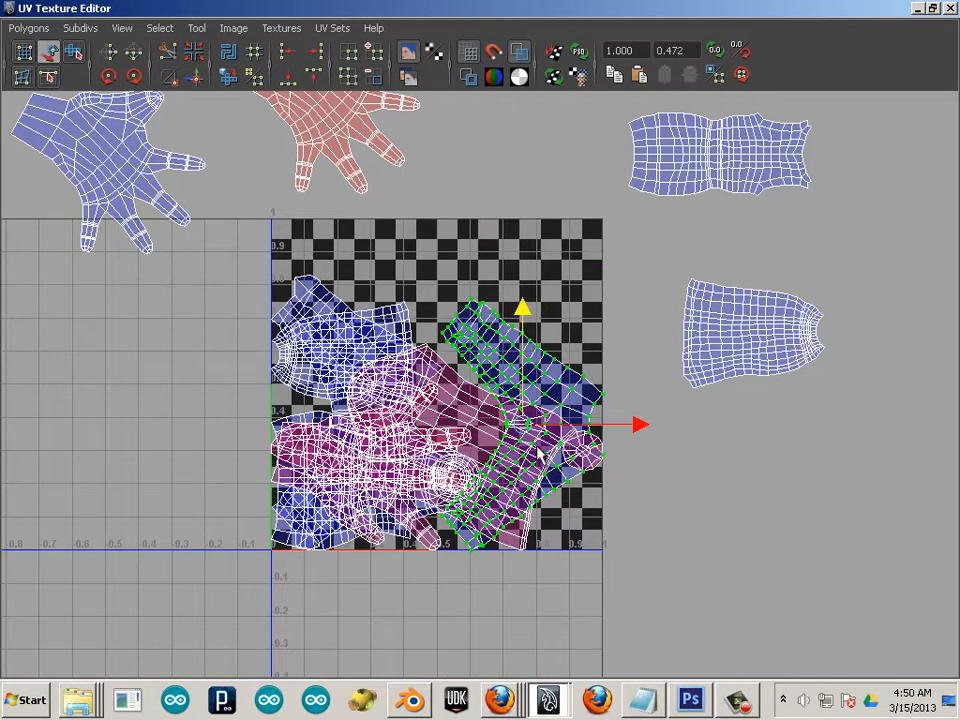
{"action": "middle_click_drag", "start_coordinate": [538, 453], "coordinate": [677, 514]}
- Move both boot UV shells out to the left of the 0–1 UV square, one below the other
{"action": "left_click", "coordinate": [437, 449]}
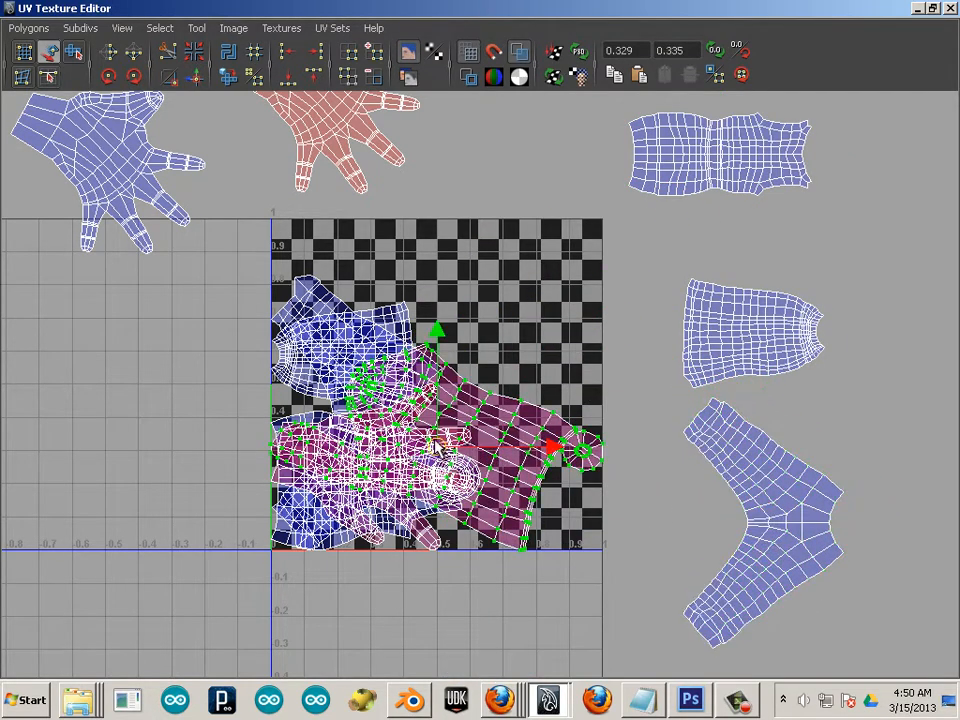
{"action": "middle_click_drag", "start_coordinate": [434, 441], "coordinate": [5, 530]}
{"action": "scroll", "coordinate": [448, 428], "scroll_direction": "down", "scroll_amount": 3}
{"action": "left_click", "coordinate": [497, 427]}
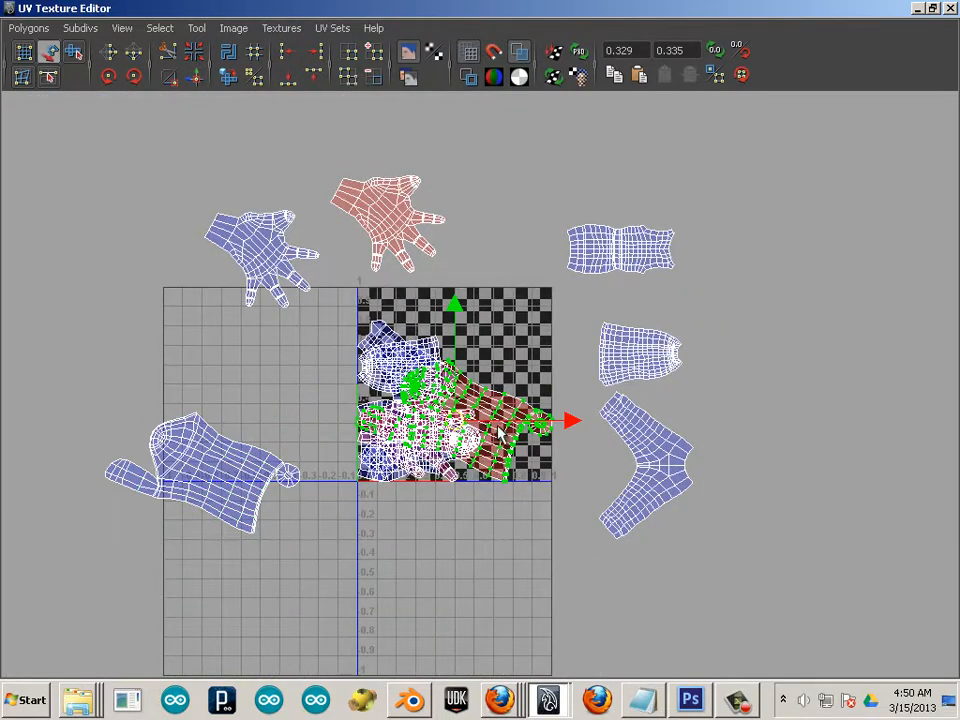
{"action": "middle_click_drag", "start_coordinate": [497, 427], "coordinate": [160, 570]}
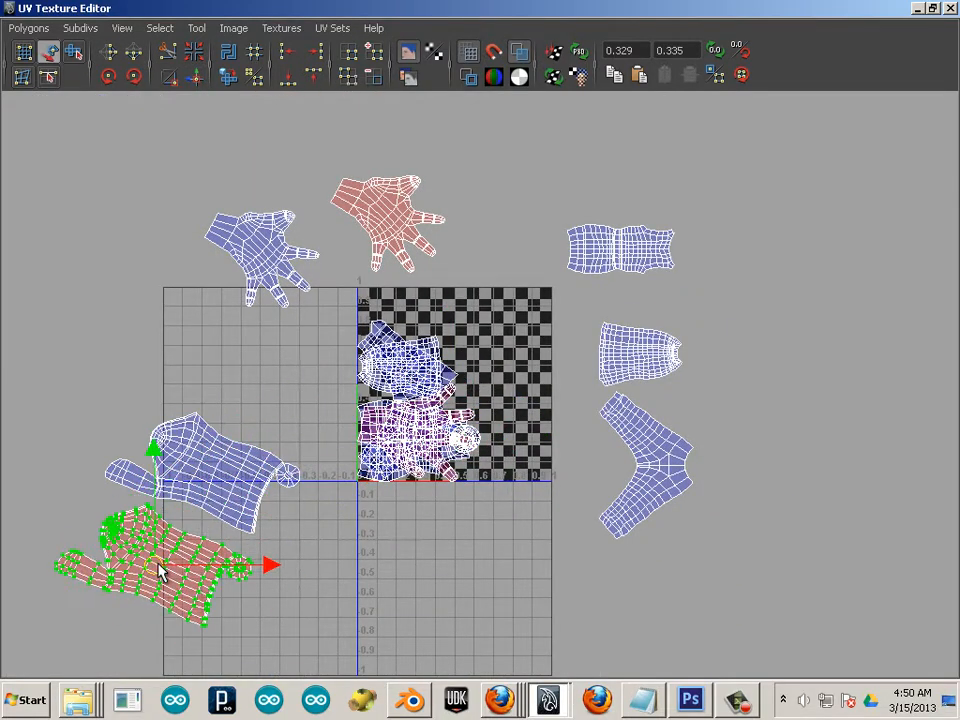
- Place the two tapered coat UV shells side by side above the rectangular coat shell, outside the 0–1 UV square
{"action": "left_click", "coordinate": [407, 375]}
{"action": "middle_click_drag", "start_coordinate": [407, 375], "coordinate": [624, 190]}
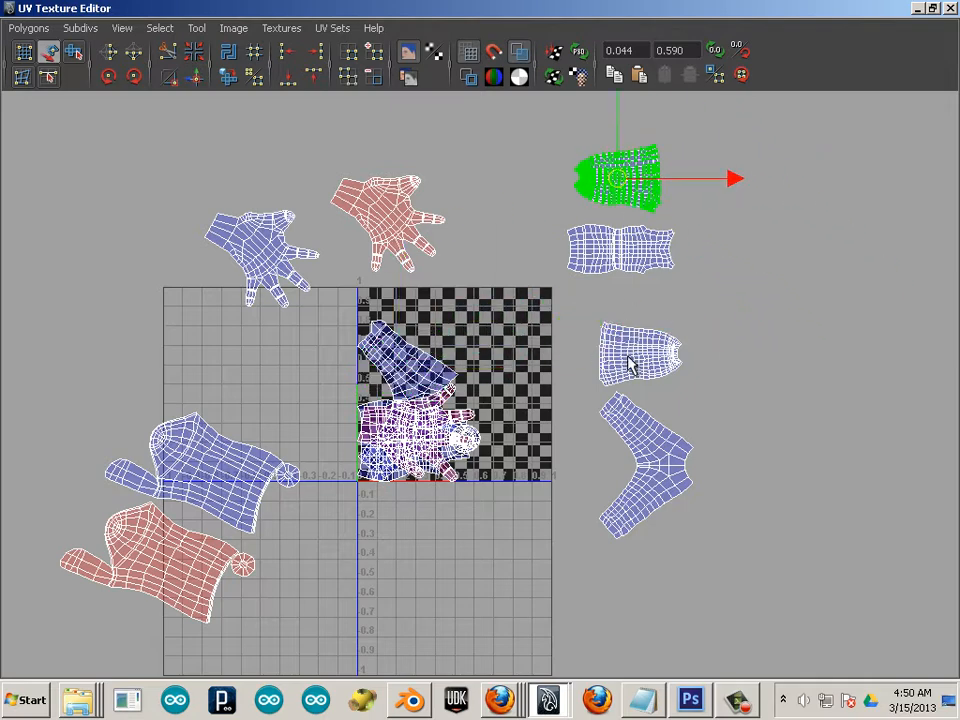
{"action": "left_click", "coordinate": [630, 365]}
{"action": "middle_click_drag", "start_coordinate": [630, 365], "coordinate": [712, 184]}
- Move the remaining trouser UV shell beside its counterpart and the last coat shell beside the other coat shells
{"action": "left_click", "coordinate": [412, 375]}
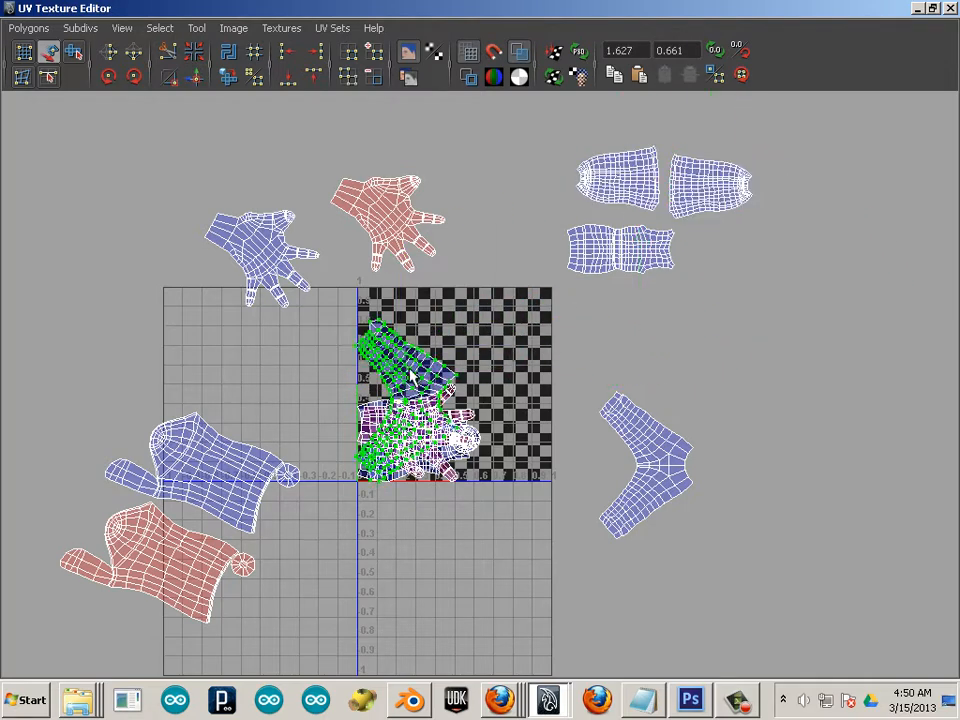
{"action": "middle_click_drag", "start_coordinate": [412, 375], "coordinate": [733, 470]}
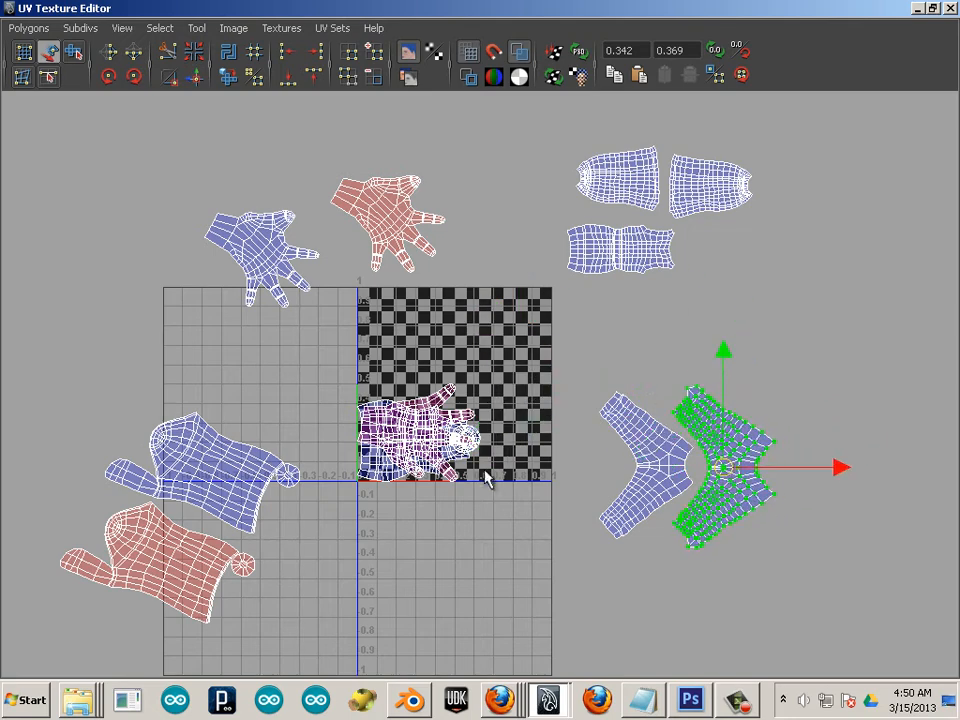
{"action": "left_click", "coordinate": [408, 437]}
{"action": "left_click_drag", "start_coordinate": [676, 292], "coordinate": [726, 255]}
- Move the last two hand UV shells out of the 0–1 UV square to join the other hand shells
{"action": "left_click", "coordinate": [428, 432]}
{"action": "left_click_drag", "start_coordinate": [418, 436], "coordinate": [250, 150]}
{"action": "left_click", "coordinate": [420, 455]}
{"action": "left_click_drag", "start_coordinate": [396, 422], "coordinate": [140, 186]}
{"action": "left_click", "coordinate": [228, 333]}
- Flip the two reversed (red) hand UV shells in the U direction
{"action": "left_click", "coordinate": [371, 212]}
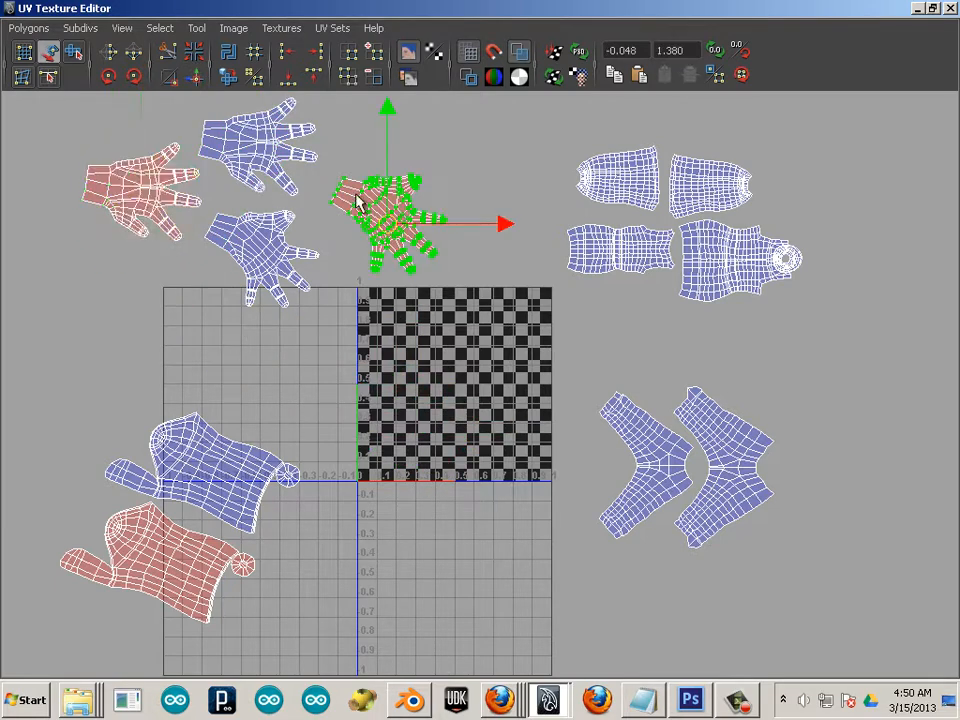
{"action": "left_click", "coordinate": [109, 52]}
{"action": "left_click", "coordinate": [118, 170]}
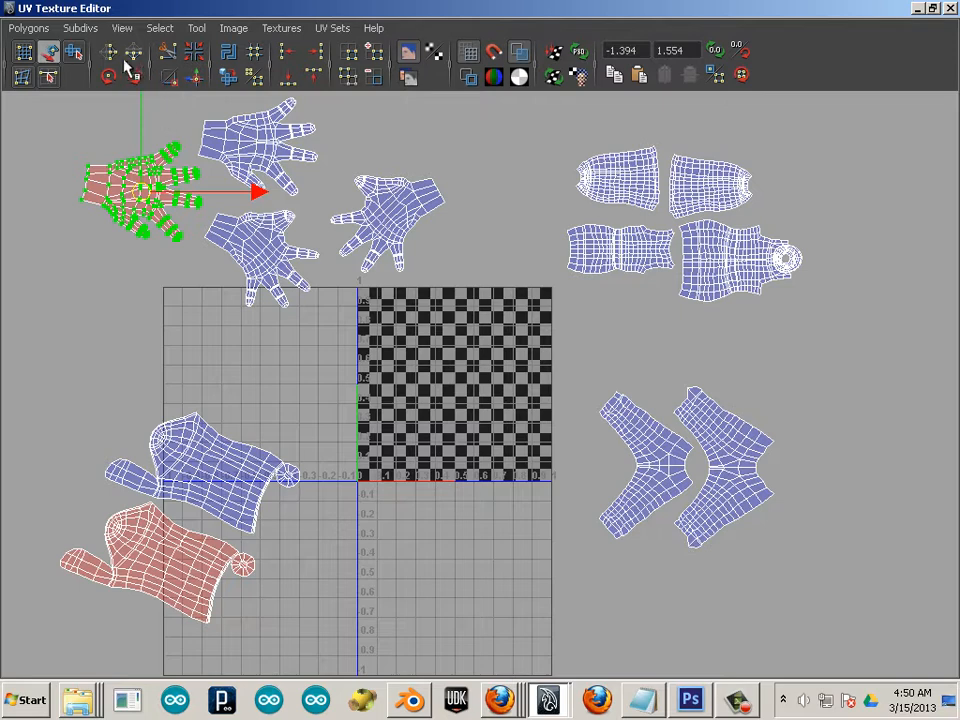
{"action": "left_click", "coordinate": [109, 52]}
{"action": "left_click", "coordinate": [143, 306]}
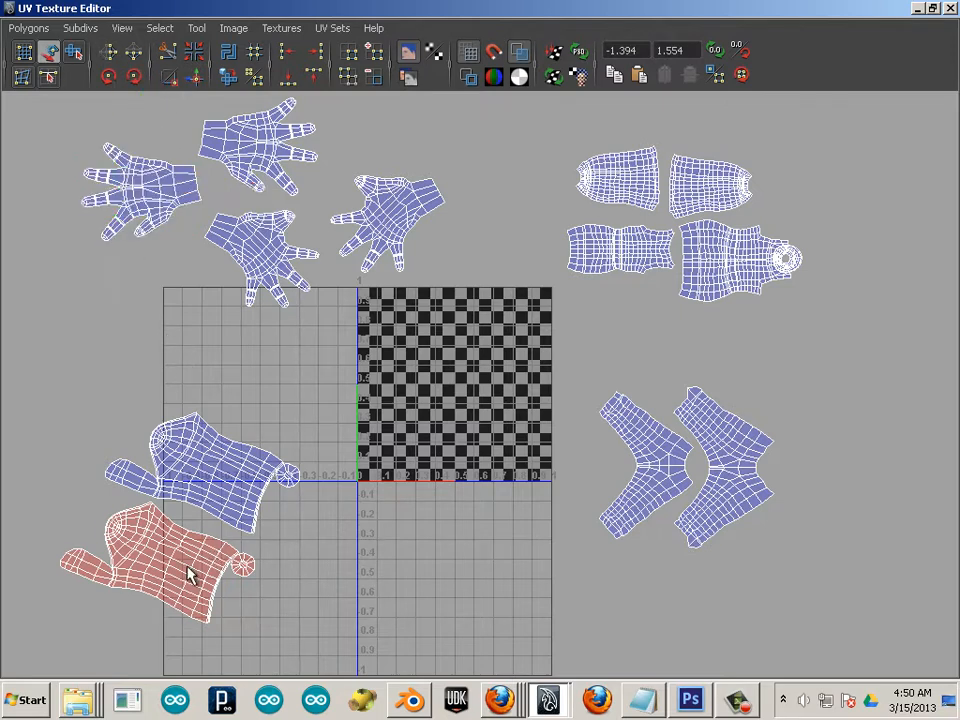
- Flip the reversed (red) boot UV shell in the U direction and reselect that shell
{"action": "left_click", "coordinate": [190, 575]}
{"action": "left_click", "coordinate": [109, 52]}
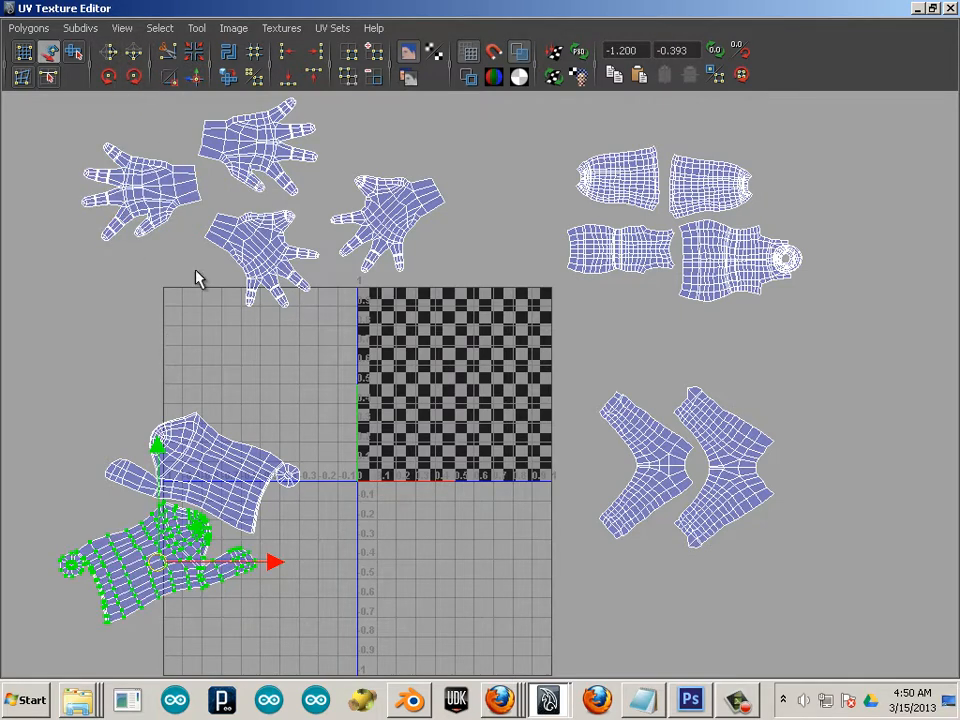
{"action": "left_click", "coordinate": [306, 450]}
{"action": "left_click", "coordinate": [208, 560]}
{"action": "middle_click_drag", "start_coordinate": [387, 296], "coordinate": [485, 378], "text": "alt"}
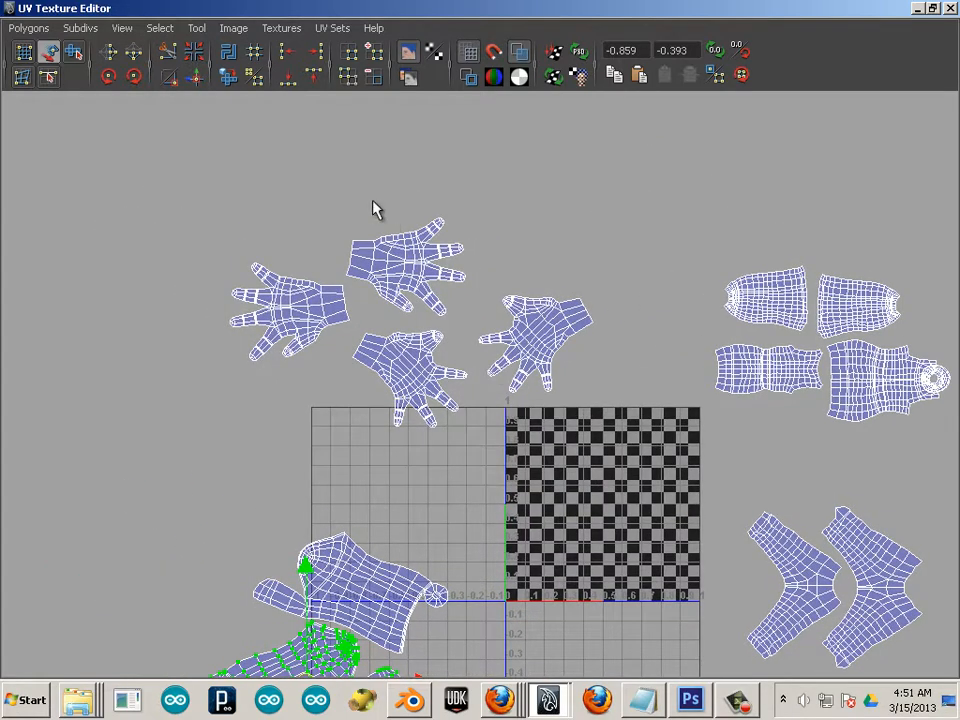
- Restore the UV Texture Editor to a smaller window over the 3D view and select the UVs of all four hand shells
{"action": "double_click", "coordinate": [611, 16]}
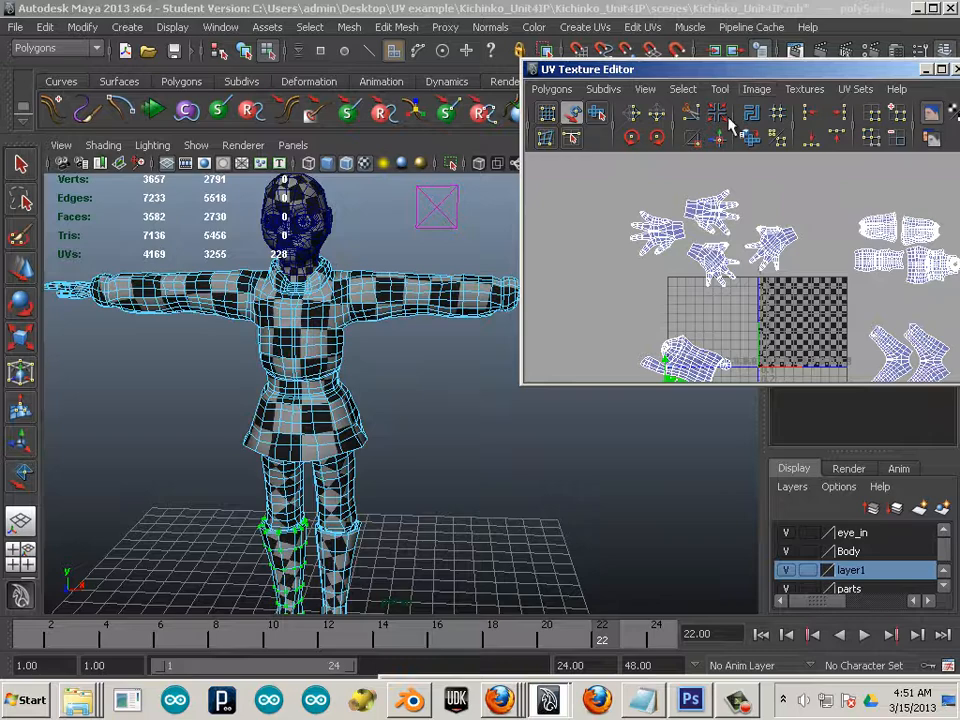
{"action": "left_click_drag", "start_coordinate": [392, 294], "coordinate": [440, 276], "text": "alt"}
{"action": "middle_click_drag", "start_coordinate": [622, 267], "coordinate": [562, 272], "text": "alt"}
{"action": "right_click_drag", "start_coordinate": [645, 262], "coordinate": [707, 256]}
{"action": "left_click_drag", "start_coordinate": [758, 320], "coordinate": [742, 325]}
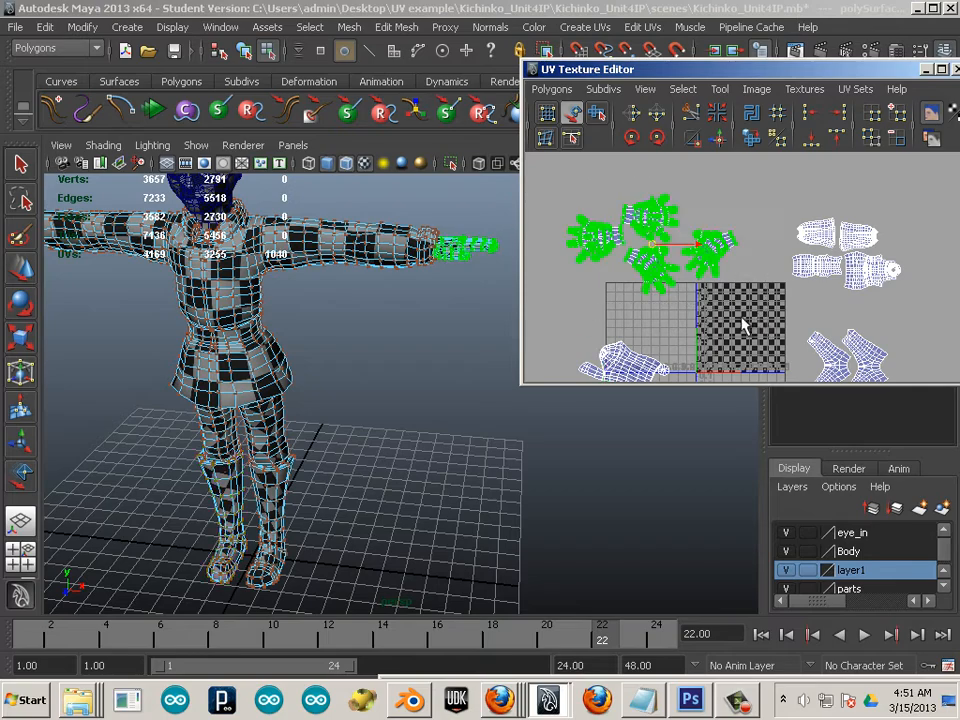
- Scale the four hand UV shells down together uniformly to bring the hand's checker size closer to the sleeve's
{"action": "middle_click_drag", "start_coordinate": [433, 312], "coordinate": [402, 410], "text": "alt"}
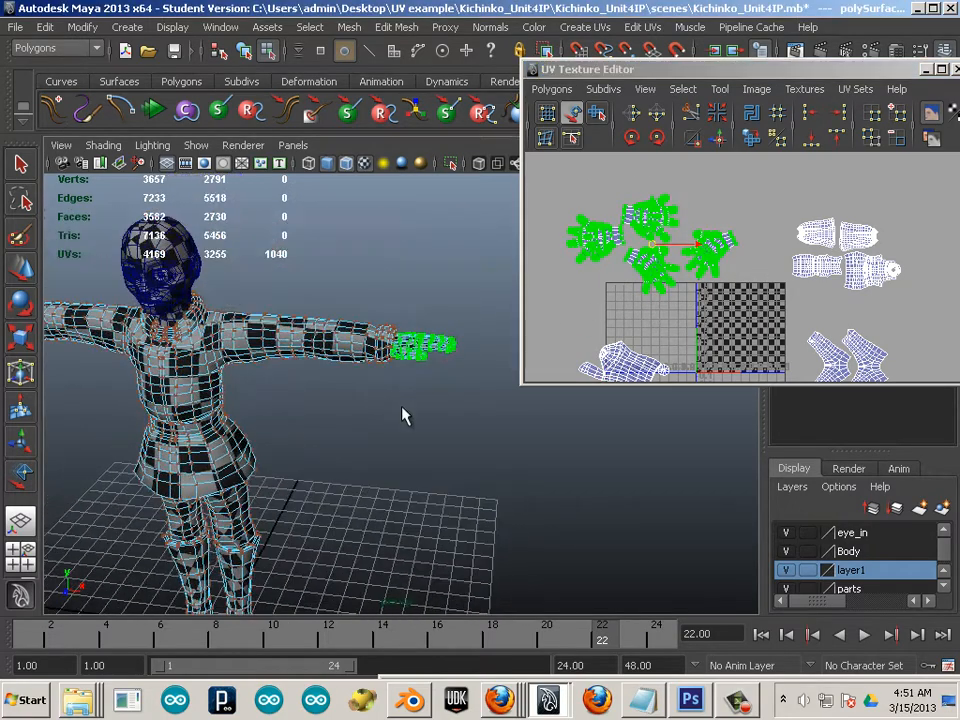
{"action": "right_click_drag", "start_coordinate": [402, 410], "coordinate": [624, 506], "text": "alt"}
{"action": "middle_click_drag", "start_coordinate": [433, 310], "coordinate": [377, 390], "text": "alt"}
{"action": "right_click_drag", "start_coordinate": [377, 390], "coordinate": [483, 351], "text": "alt"}
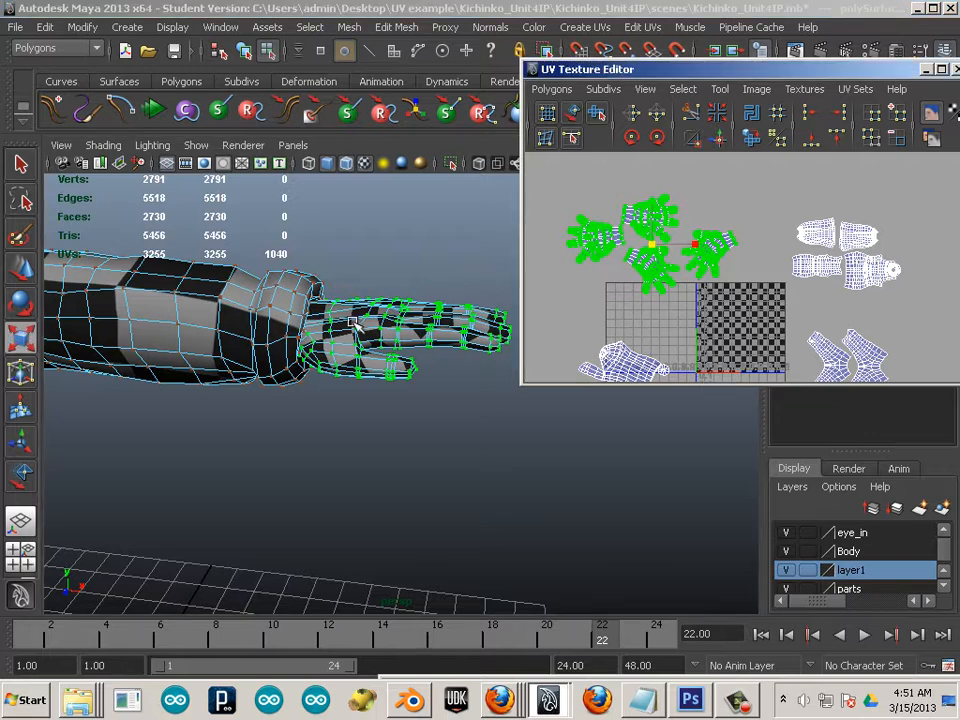
{"action": "left_click_drag", "start_coordinate": [489, 253], "coordinate": [353, 303], "text": "alt"}
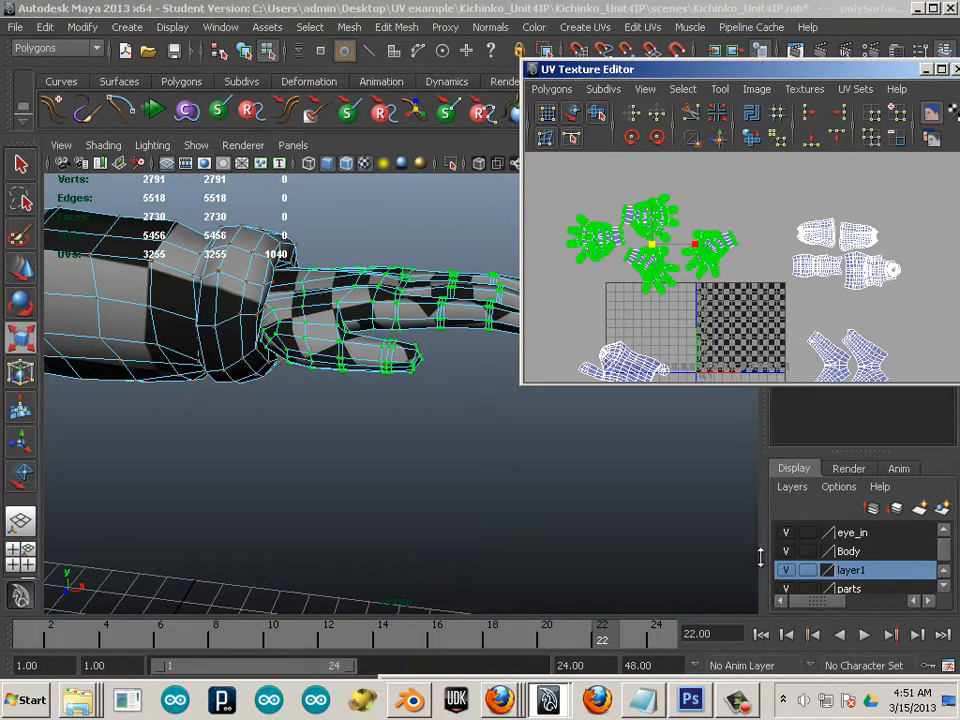
{"action": "left_click_drag", "start_coordinate": [760, 557], "coordinate": [760, 565]}
{"action": "middle_click_drag", "start_coordinate": [686, 420], "coordinate": [748, 433], "text": "alt"}
{"action": "right_click_drag", "start_coordinate": [748, 433], "coordinate": [956, 555], "text": "alt"}
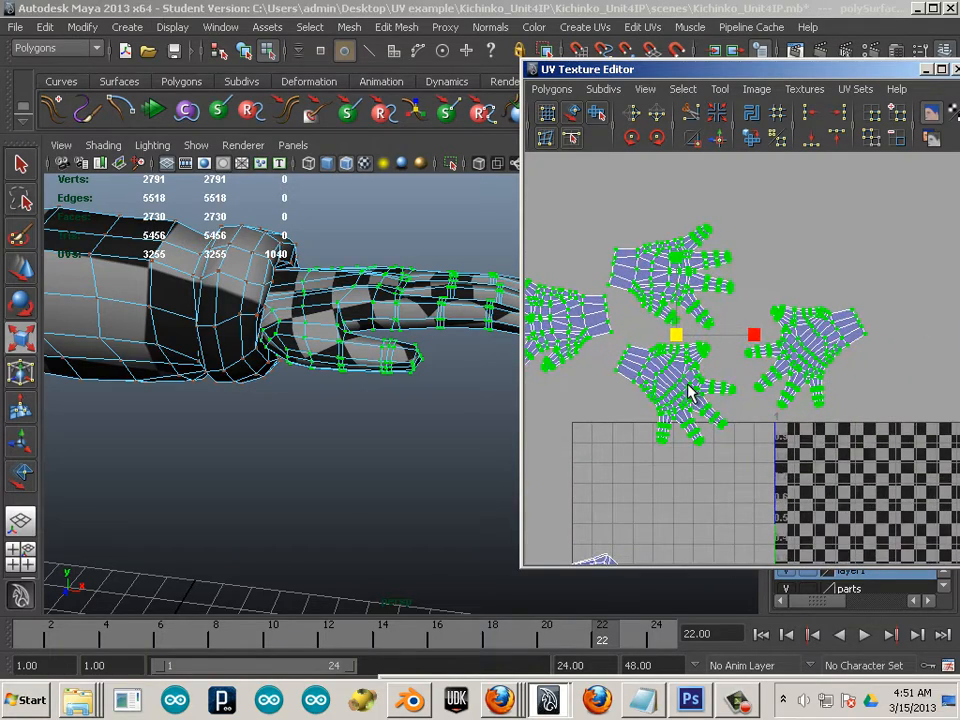
{"action": "middle_click_drag", "start_coordinate": [688, 393], "coordinate": [778, 414], "text": "alt"}
{"action": "right_click_drag", "start_coordinate": [778, 414], "coordinate": [786, 372], "text": "alt"}
{"action": "scroll", "coordinate": [786, 372], "scroll_direction": "down", "scroll_amount": 5}
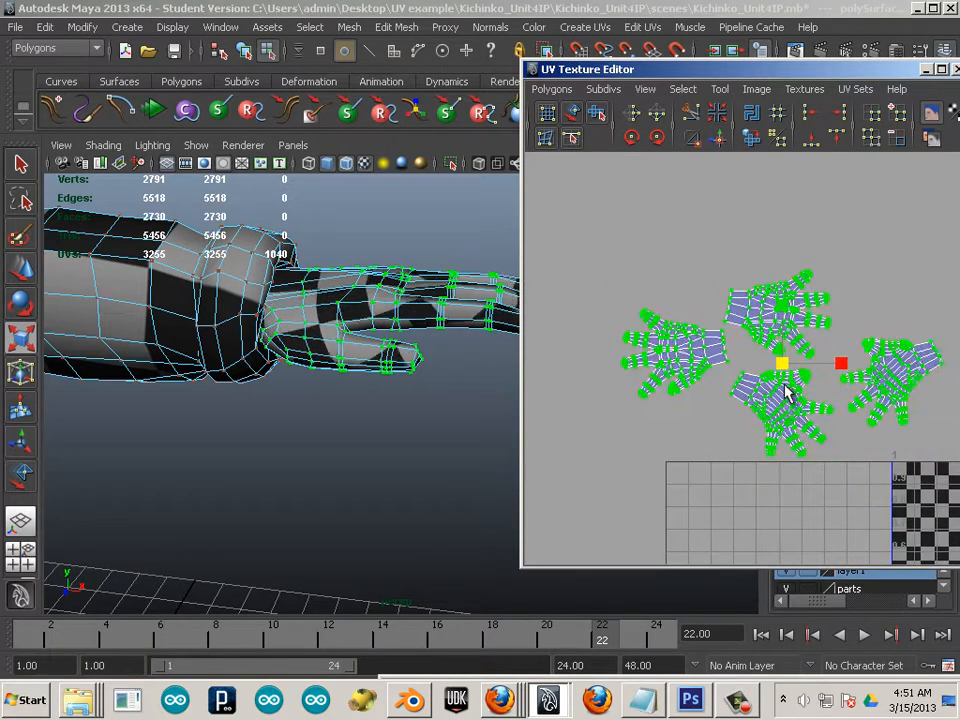
{"action": "scroll", "coordinate": [788, 407], "scroll_direction": "down", "scroll_amount": 2}
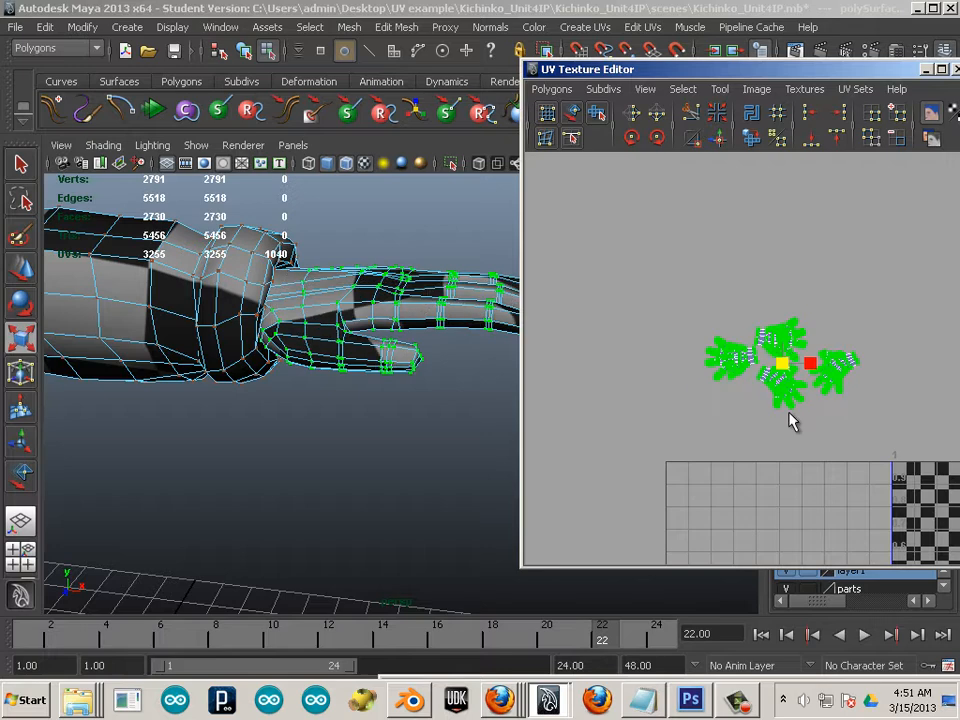
{"action": "left_click_drag", "start_coordinate": [789, 413], "coordinate": [786, 410]}
{"action": "left_click", "coordinate": [733, 426]}
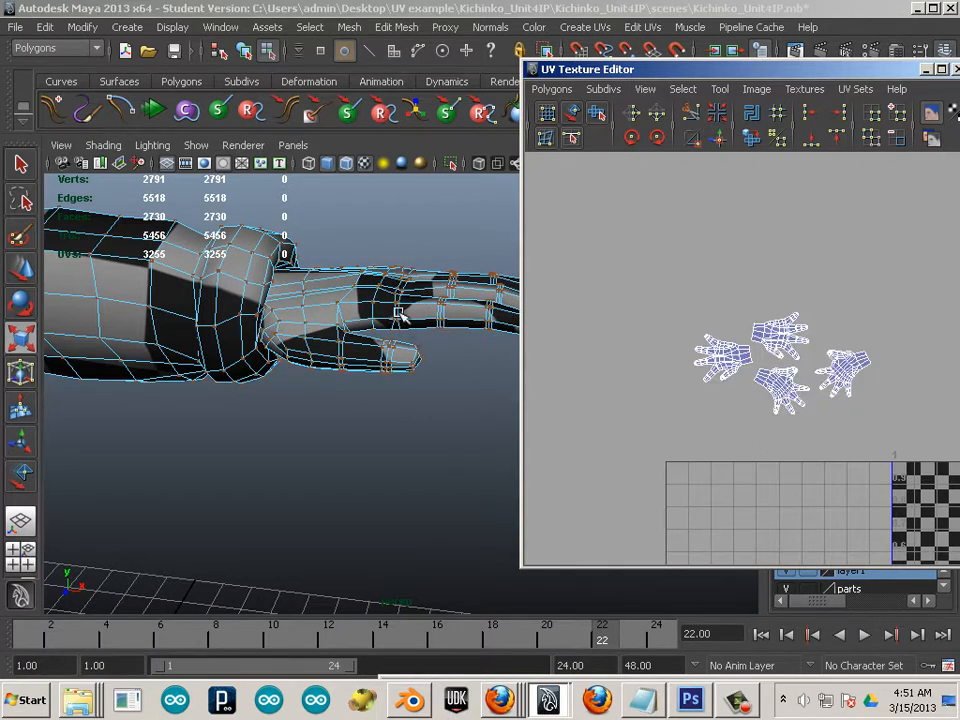
- Compare the checker size on the hands, sleeves, face, torso and legs of the model
{"action": "left_click", "coordinate": [497, 379]}
{"action": "scroll", "coordinate": [330, 334], "scroll_direction": "down", "scroll_amount": 3}
{"action": "middle_click_drag", "start_coordinate": [358, 334], "coordinate": [410, 256], "text": "alt"}
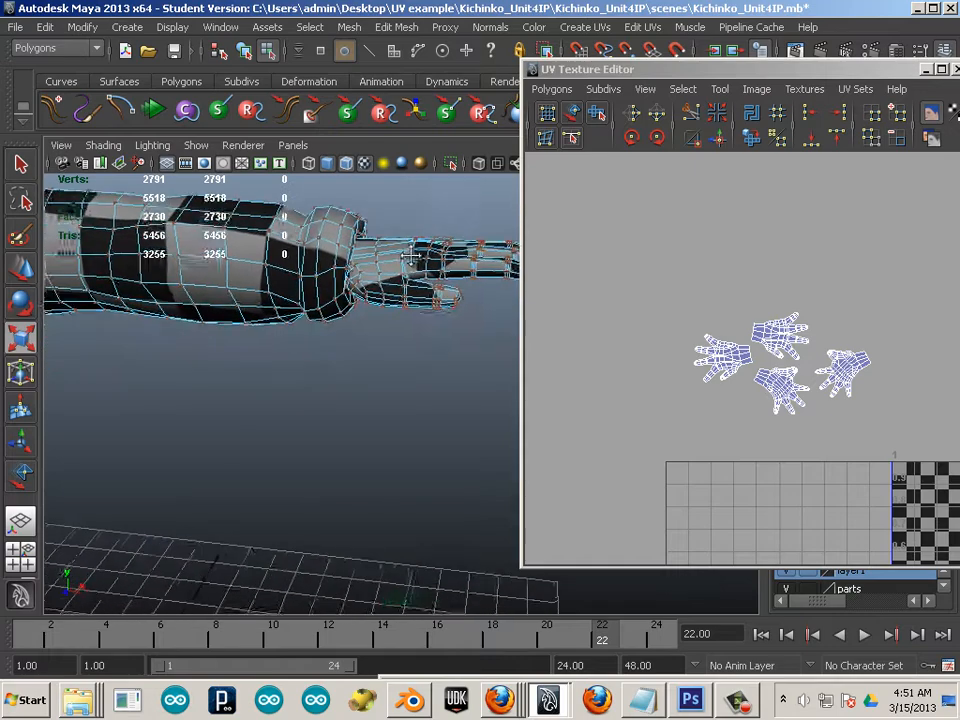
{"action": "right_click_drag", "start_coordinate": [410, 256], "coordinate": [249, 236], "text": "alt"}
{"action": "scroll", "coordinate": [582, 390], "scroll_direction": "down", "scroll_amount": 3}
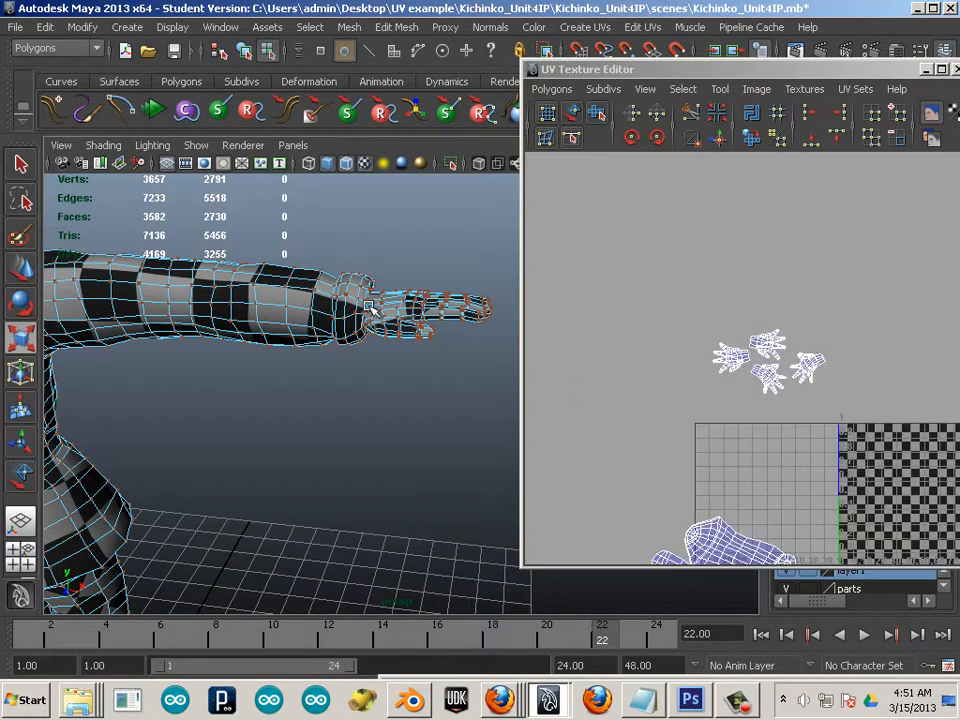
{"action": "middle_click_drag", "start_coordinate": [754, 446], "coordinate": [718, 288], "text": "alt"}
{"action": "left_click_drag", "start_coordinate": [263, 305], "coordinate": [290, 362], "text": "alt"}
{"action": "middle_click_drag", "start_coordinate": [290, 362], "coordinate": [400, 332], "text": "alt"}
{"action": "left_click_drag", "start_coordinate": [400, 332], "coordinate": [261, 253], "text": "alt"}
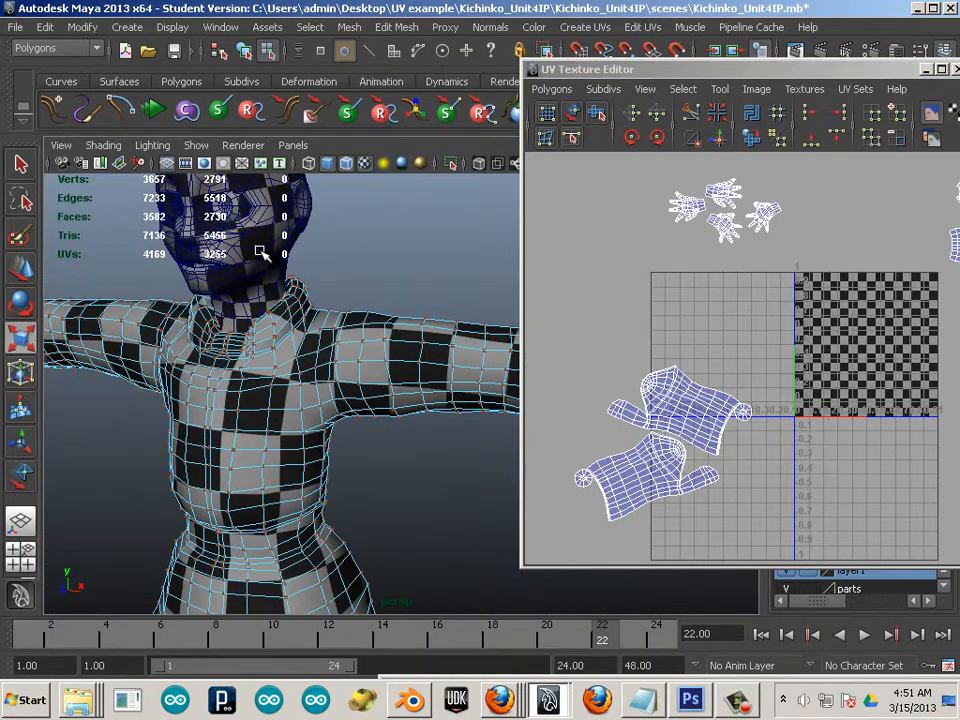
{"action": "left_click_drag", "start_coordinate": [296, 300], "coordinate": [525, 358], "text": "alt"}
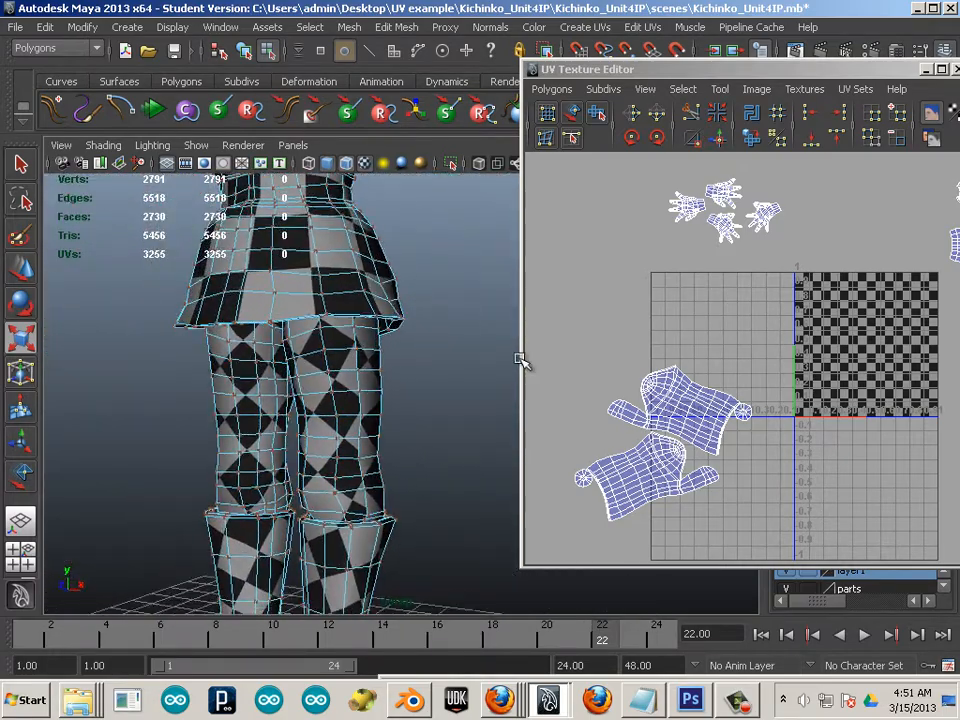
{"action": "left_click_drag", "start_coordinate": [351, 280], "coordinate": [290, 293], "text": "alt"}
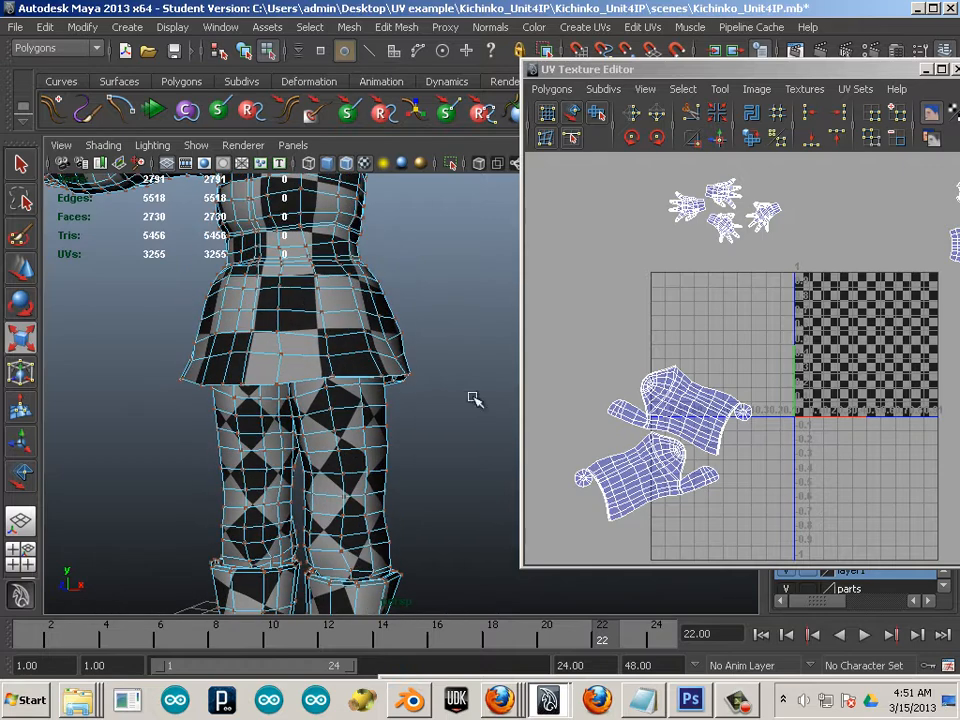
- Scale the two trouser UV shells down uniformly to bring their checker size closer to the coat's
{"action": "left_click_drag", "start_coordinate": [553, 318], "coordinate": [820, 548]}
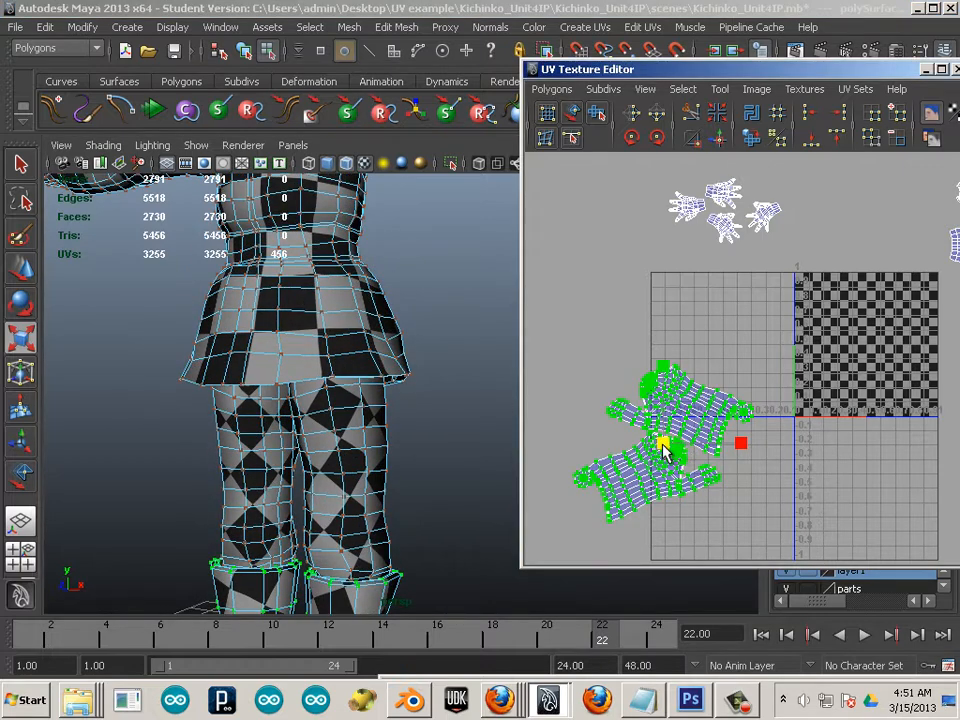
{"action": "left_click_drag", "start_coordinate": [663, 445], "coordinate": [657, 446]}
{"action": "right_click_drag", "start_coordinate": [801, 478], "coordinate": [733, 435], "text": "alt"}
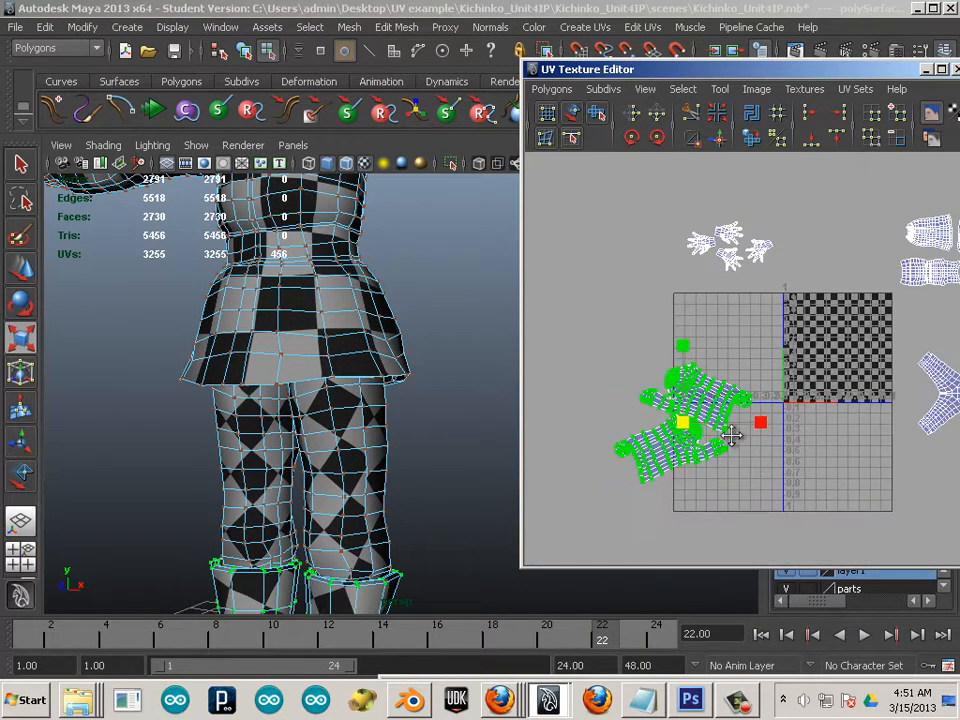
{"action": "middle_click_drag", "start_coordinate": [733, 435], "coordinate": [528, 484], "text": "alt"}
{"action": "left_click_drag", "start_coordinate": [895, 513], "coordinate": [895, 522]}
{"action": "middle_click_drag", "start_coordinate": [750, 462], "coordinate": [701, 437], "text": "alt"}
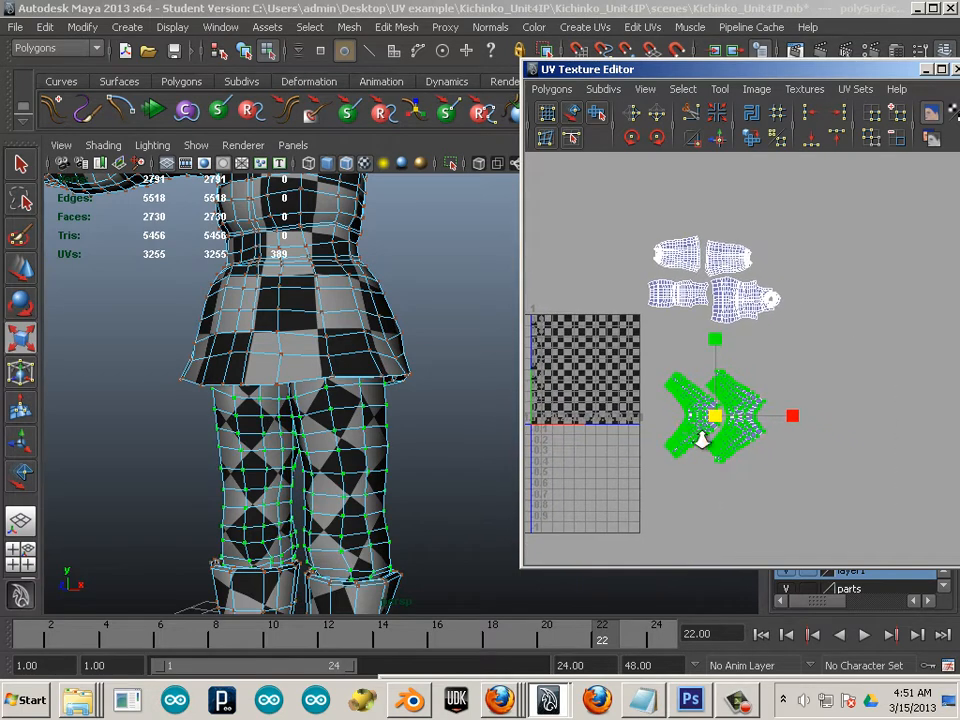
{"action": "right_click_drag", "start_coordinate": [701, 437], "coordinate": [815, 525], "text": "alt"}
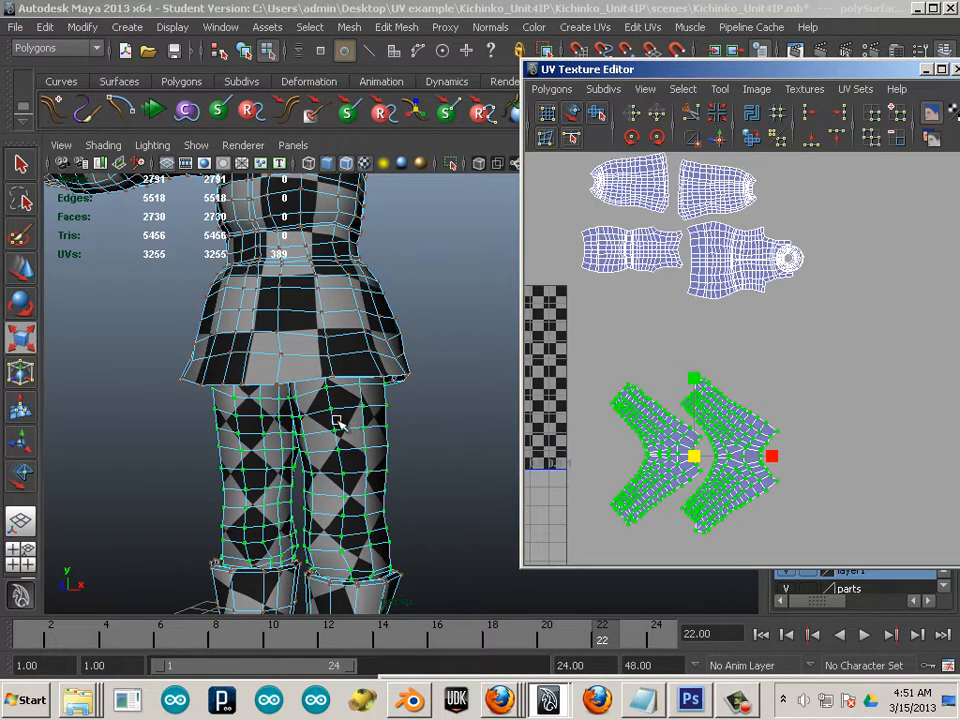
{"action": "mouse_move", "coordinate": [697, 460]}
{"action": "left_mouse_down"}
{"action": "mouse_move", "coordinate": [692, 497]}
{"action": "mouse_move", "coordinate": [687, 453]}
{"action": "left_mouse_up"}
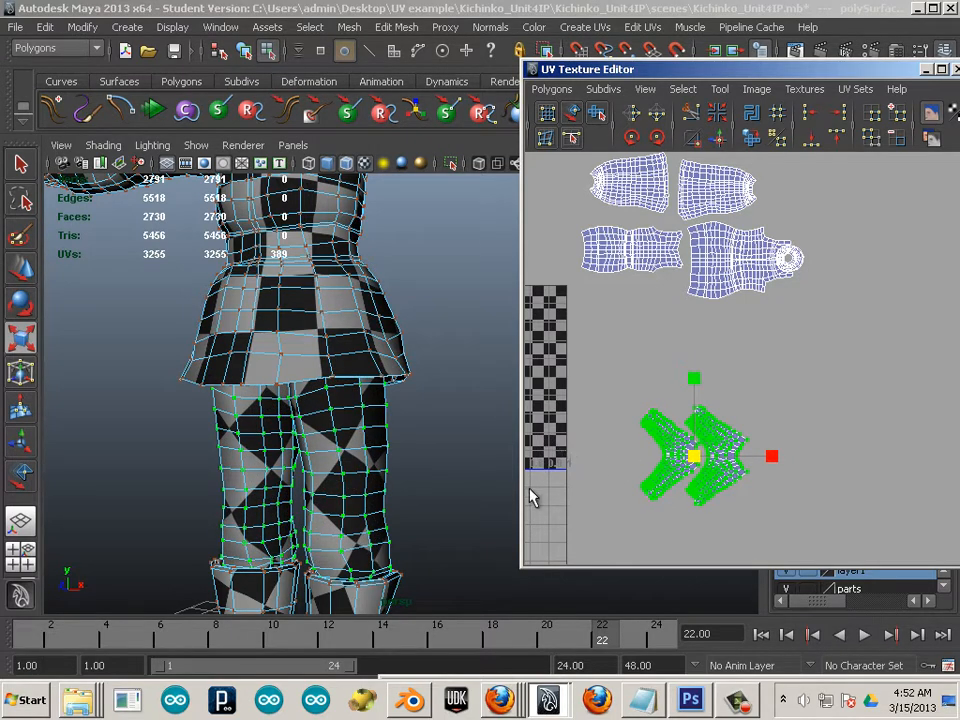
- Select the UVs of both boot shells and widen the UV Texture Editor to show the two shells completely
{"action": "middle_click_drag", "start_coordinate": [546, 486], "coordinate": [732, 399], "text": "alt"}
{"action": "middle_click_drag", "start_coordinate": [516, 366], "coordinate": [714, 381], "text": "alt"}
{"action": "middle_click_drag", "start_coordinate": [607, 384], "coordinate": [763, 379], "text": "alt"}
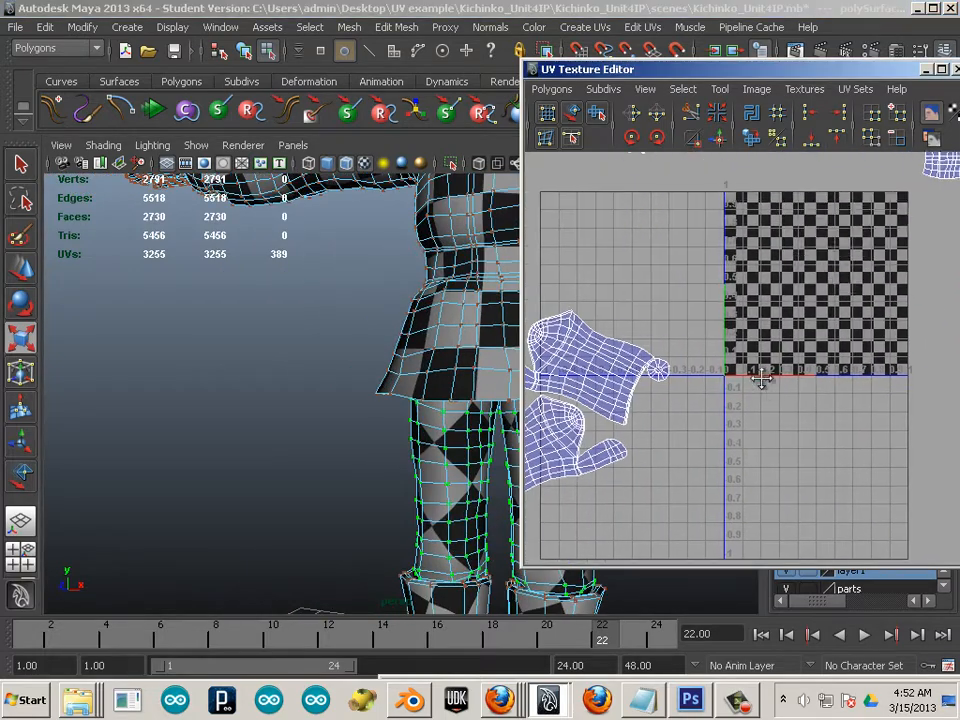
{"action": "right_click_drag", "start_coordinate": [763, 379], "coordinate": [696, 380], "text": "alt"}
{"action": "middle_click_drag", "start_coordinate": [696, 380], "coordinate": [707, 358], "text": "alt"}
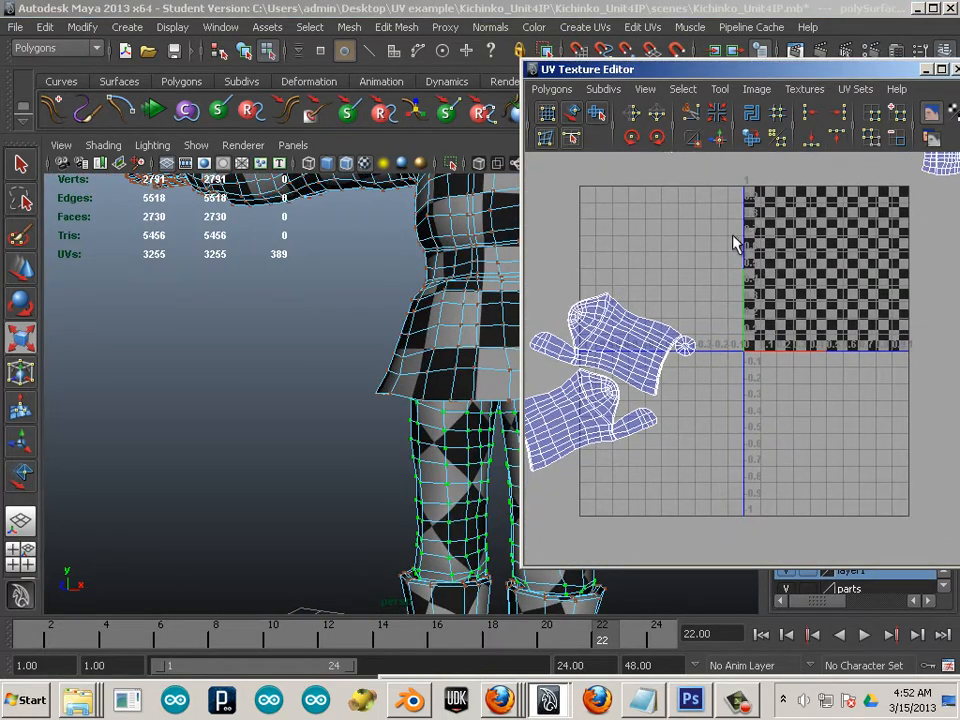
{"action": "left_click_drag", "start_coordinate": [472, 515], "coordinate": [510, 507]}
{"action": "middle_click_drag", "start_coordinate": [385, 452], "coordinate": [229, 257], "text": "alt"}
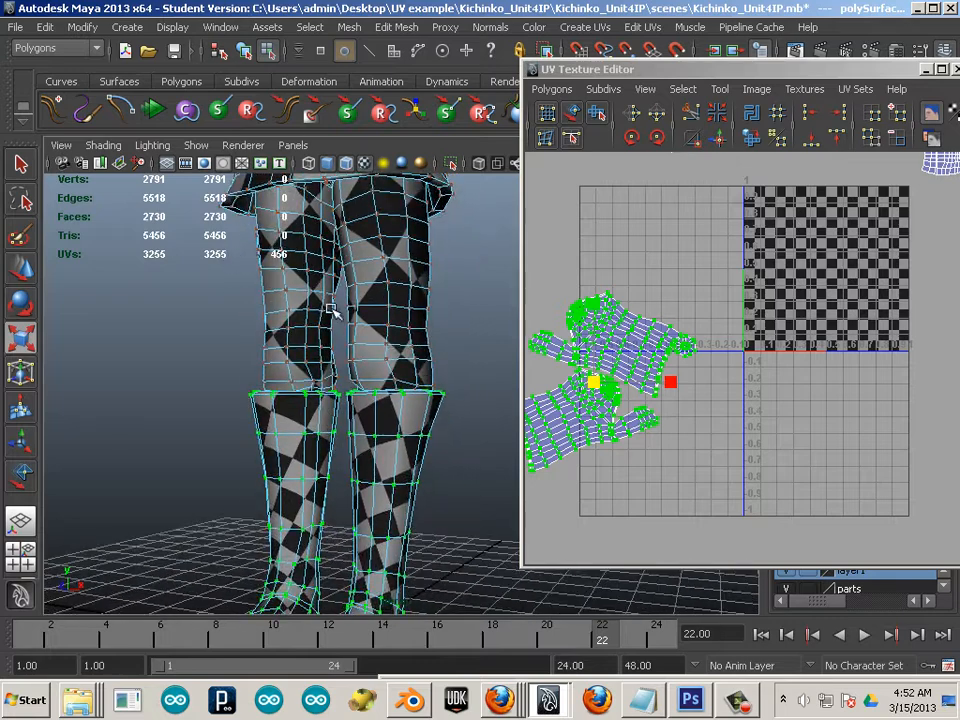
{"action": "left_click_drag", "start_coordinate": [590, 380], "coordinate": [598, 404]}
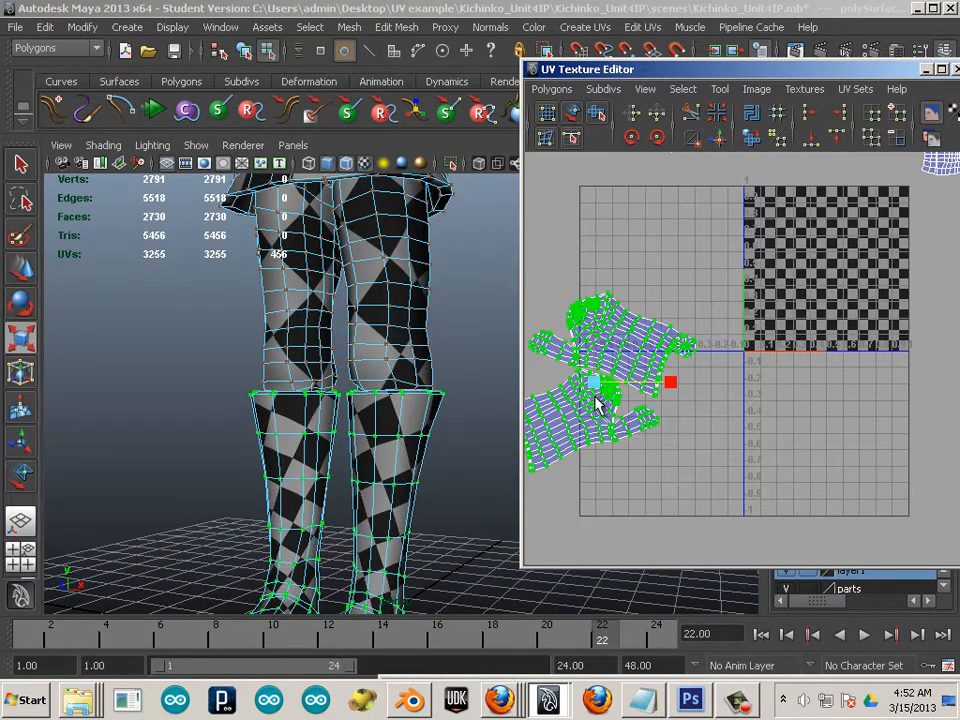
{"action": "left_click_drag", "start_coordinate": [522, 267], "coordinate": [396, 280]}
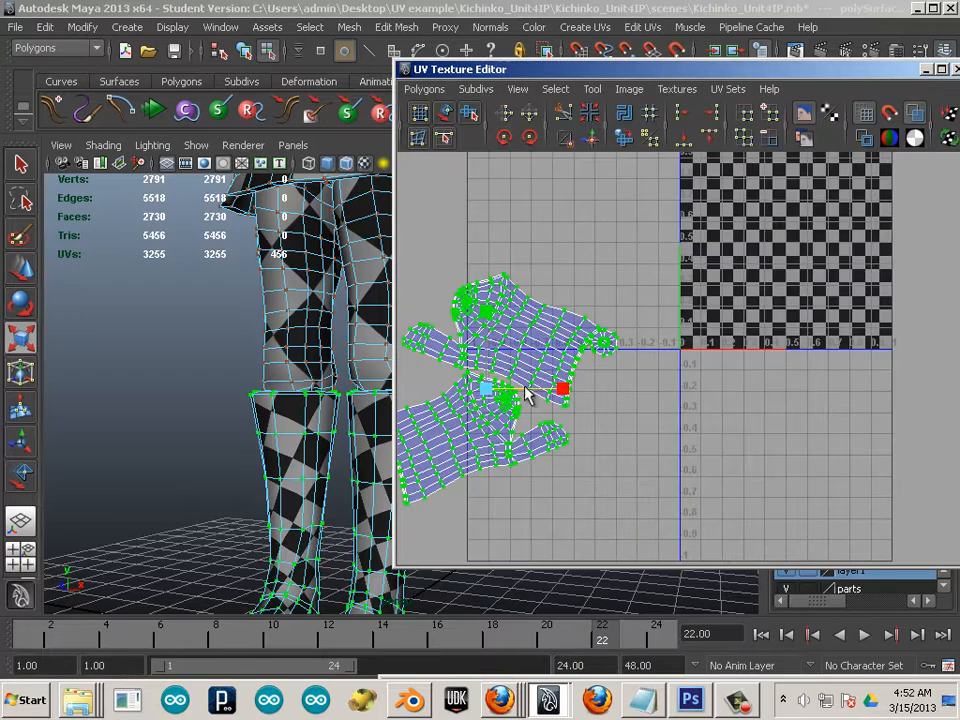
{"action": "middle_click_drag", "start_coordinate": [507, 417], "coordinate": [657, 409], "text": "alt"}
{"action": "scroll", "coordinate": [655, 408], "scroll_direction": "up", "scroll_amount": 1}
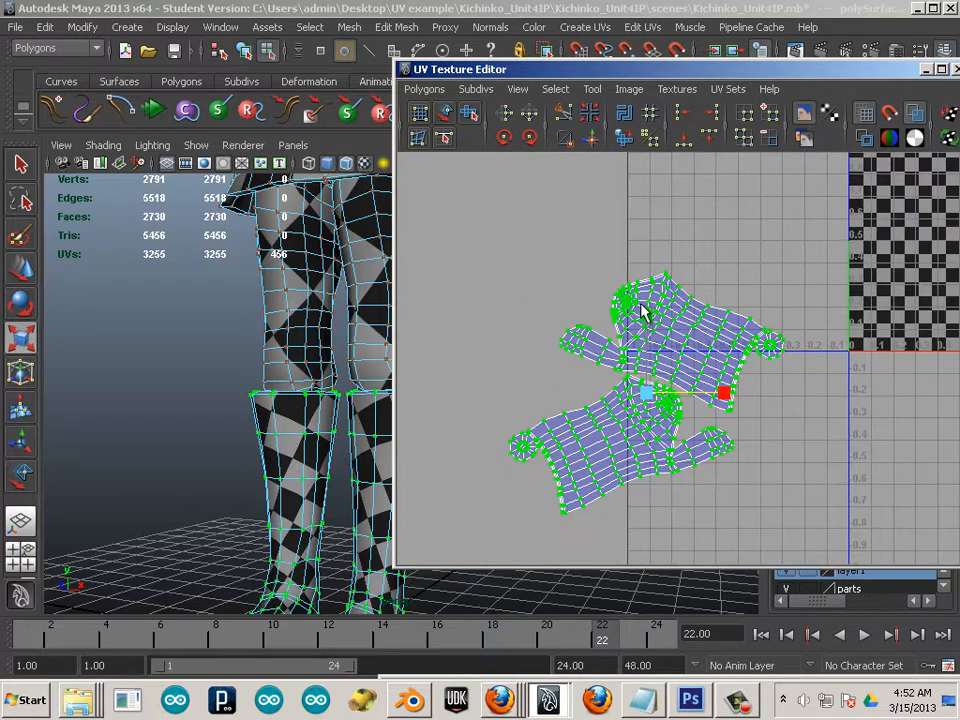
- Try scaling the boot UV shells along V only and along U only, undoing each attempt
{"action": "left_click_drag", "start_coordinate": [642, 306], "coordinate": [654, 238]}
{"action": "key", "text": "ctrl+z"}
{"action": "left_click_drag", "start_coordinate": [724, 394], "coordinate": [830, 418]}
{"action": "key", "text": "ctrl+z"}
- Scale both boot UV shells down uniformly to match the checker size on the trousers
{"action": "left_click_drag", "start_coordinate": [648, 400], "coordinate": [654, 441]}
{"action": "left_click", "coordinate": [698, 450]}
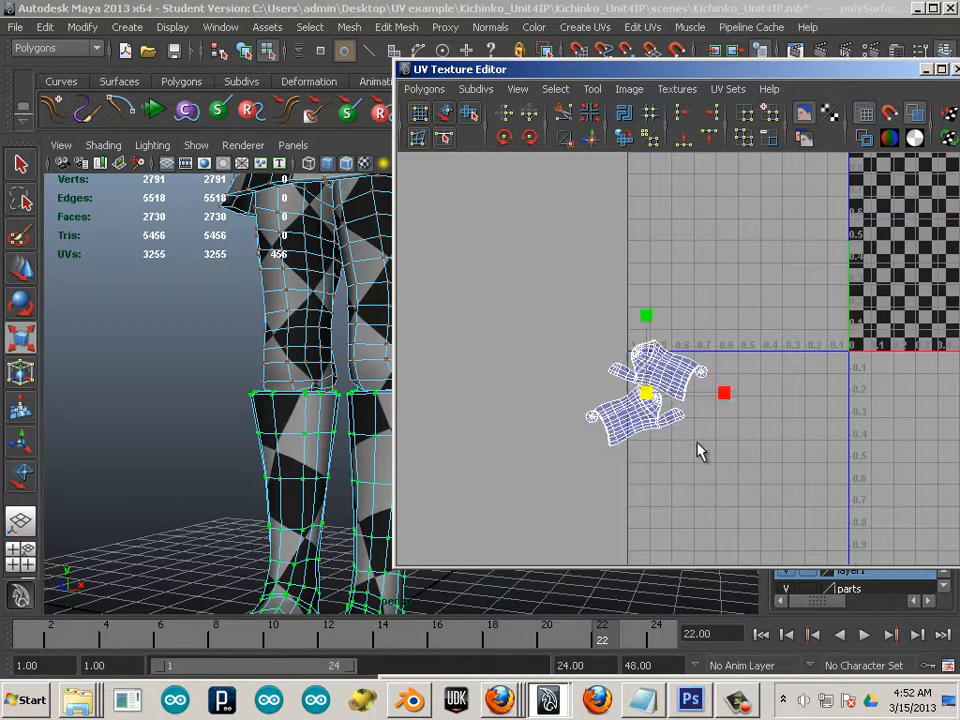
- Compare the checker size across the whole character from the coat down to the boots
{"action": "right_click_drag", "start_coordinate": [750, 416], "coordinate": [640, 410], "text": "alt"}
{"action": "middle_click_drag", "start_coordinate": [243, 402], "coordinate": [110, 408], "text": "alt"}
{"action": "right_click_drag", "start_coordinate": [150, 395], "coordinate": [22, 336], "text": "alt"}
{"action": "middle_click_drag", "start_coordinate": [195, 362], "coordinate": [225, 430], "text": "alt"}
{"action": "left_click_drag", "start_coordinate": [225, 385], "coordinate": [327, 403], "text": "alt"}
{"action": "middle_click_drag", "start_coordinate": [327, 403], "coordinate": [334, 448], "text": "alt"}
{"action": "left_click_drag", "start_coordinate": [312, 352], "coordinate": [262, 340], "text": "alt"}
{"action": "left_click", "coordinate": [771, 405]}
{"action": "middle_click_drag", "start_coordinate": [771, 398], "coordinate": [593, 450], "text": "alt"}
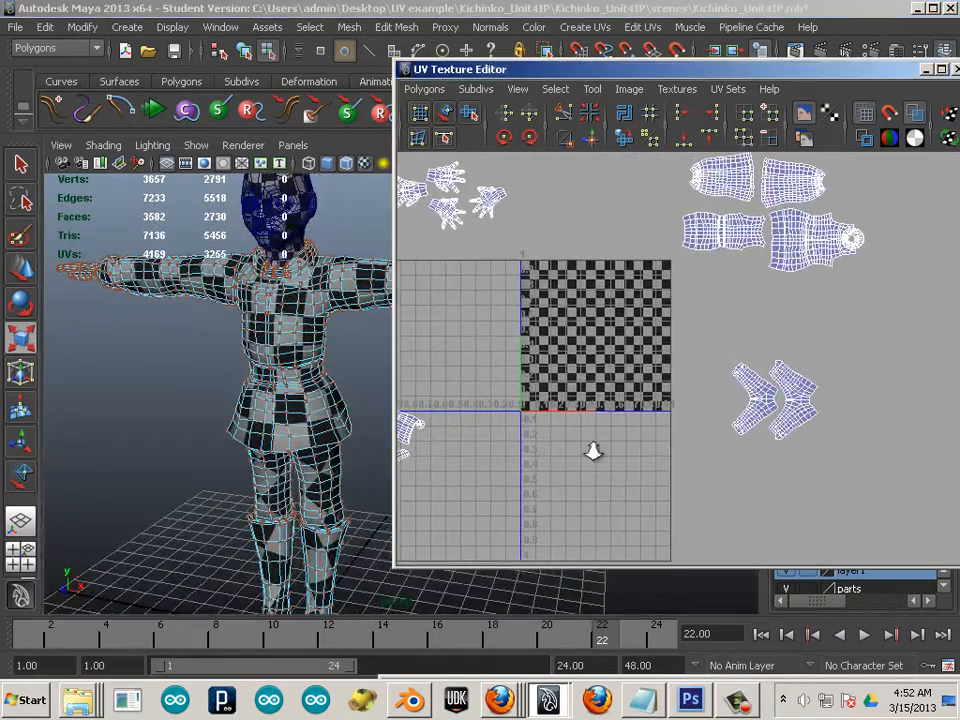
- Activate the Move UV Shell tool and maximize the UV Texture Editor
{"action": "right_click_drag", "start_coordinate": [593, 450], "coordinate": [619, 381], "text": "alt"}
{"action": "left_click_drag", "start_coordinate": [698, 342], "coordinate": [838, 490]}
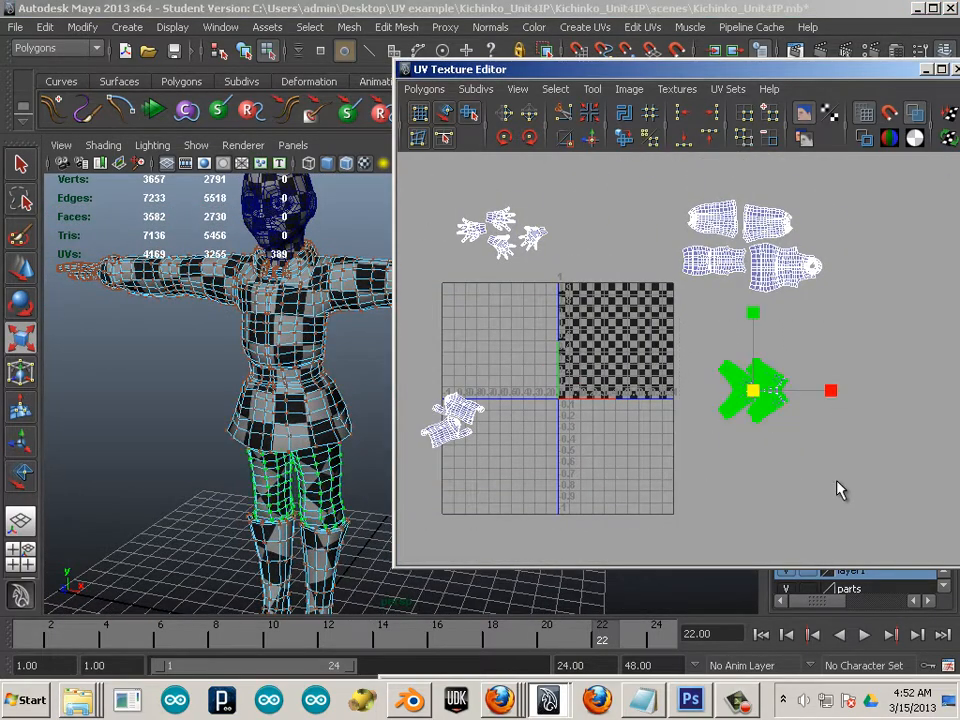
{"action": "left_click_drag", "start_coordinate": [440, 69], "coordinate": [112, 48]}
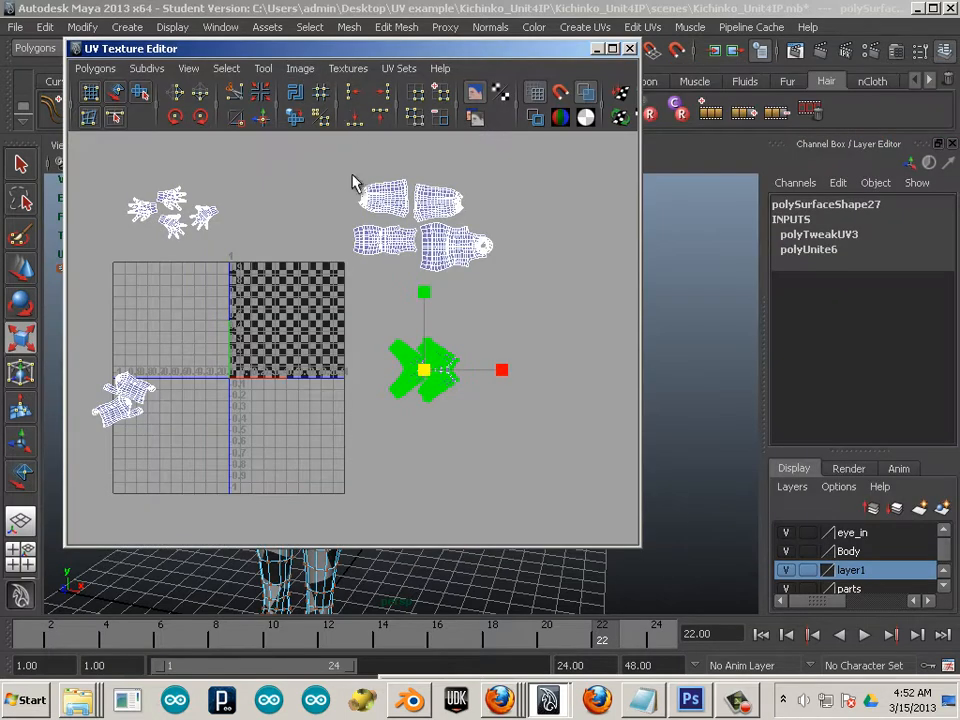
{"action": "middle_click_drag", "start_coordinate": [335, 281], "coordinate": [472, 311], "text": "alt"}
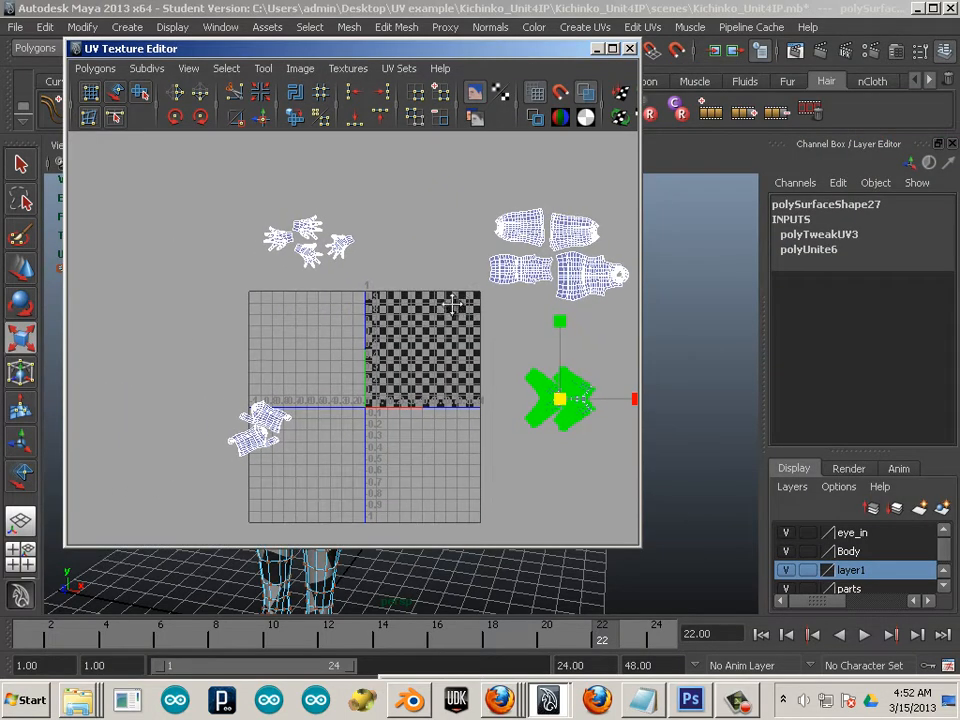
{"action": "left_click", "coordinate": [115, 93]}
{"action": "left_click", "coordinate": [462, 330]}
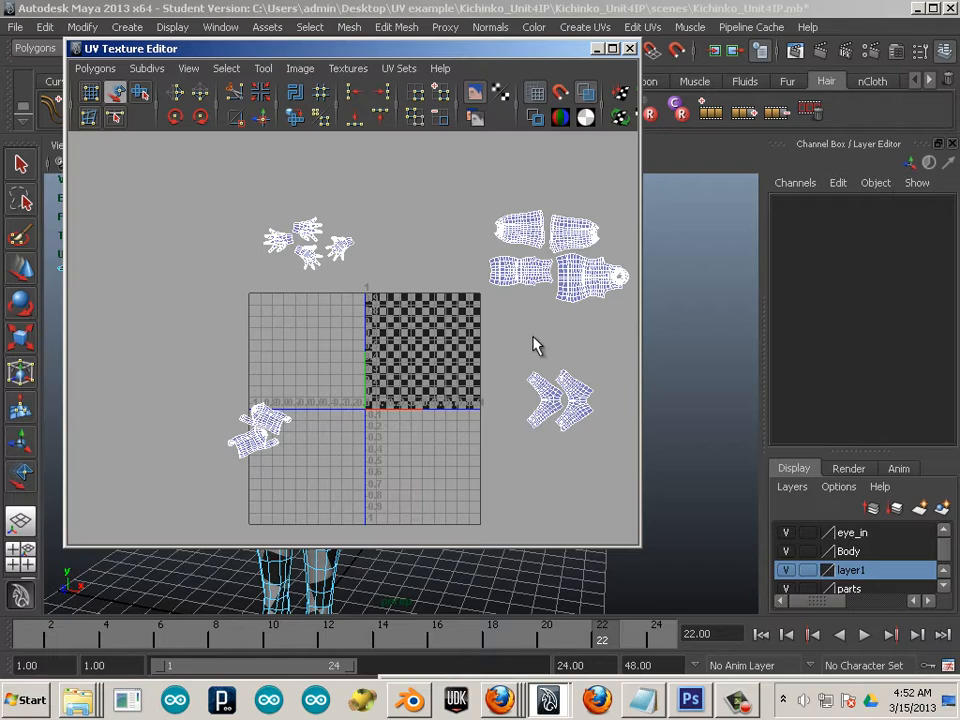
{"action": "left_click", "coordinate": [612, 48]}
- Move the two boot UV shells over to the UV origin, one below the other
{"action": "middle_click_drag", "start_coordinate": [531, 435], "coordinate": [447, 447], "text": "alt"}
{"action": "left_click", "coordinate": [176, 481]}
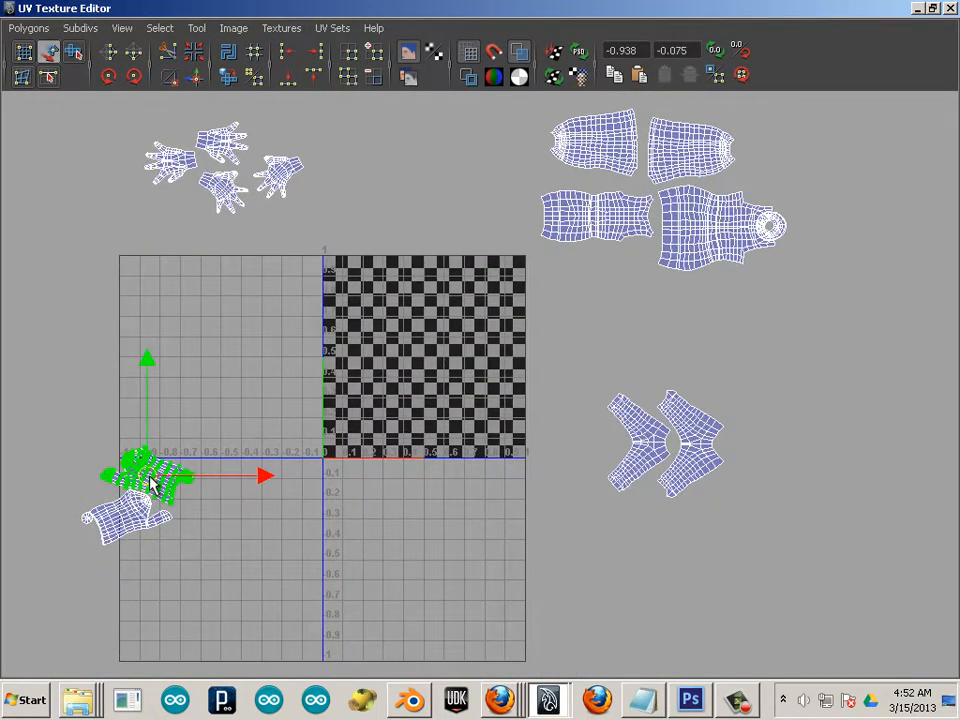
{"action": "left_click_drag", "start_coordinate": [152, 483], "coordinate": [321, 458]}
{"action": "left_click", "coordinate": [137, 515]}
{"action": "left_click_drag", "start_coordinate": [139, 516], "coordinate": [360, 514]}
- Reposition the coat UV shells, placing the two tapered shells closely side by side above the large coat shell
{"action": "right_click_drag", "start_coordinate": [390, 521], "coordinate": [506, 450], "text": "alt"}
{"action": "middle_click_drag", "start_coordinate": [506, 450], "coordinate": [401, 550], "text": "alt"}
{"action": "left_click", "coordinate": [508, 298]}
{"action": "mouse_move", "coordinate": [544, 299]}
{"action": "left_mouse_down"}
{"action": "mouse_move", "coordinate": [539, 290]}
{"action": "mouse_move", "coordinate": [497, 298]}
{"action": "mouse_move", "coordinate": [525, 296]}
{"action": "mouse_move", "coordinate": [542, 316]}
{"action": "left_mouse_up"}
{"action": "left_click", "coordinate": [640, 237]}
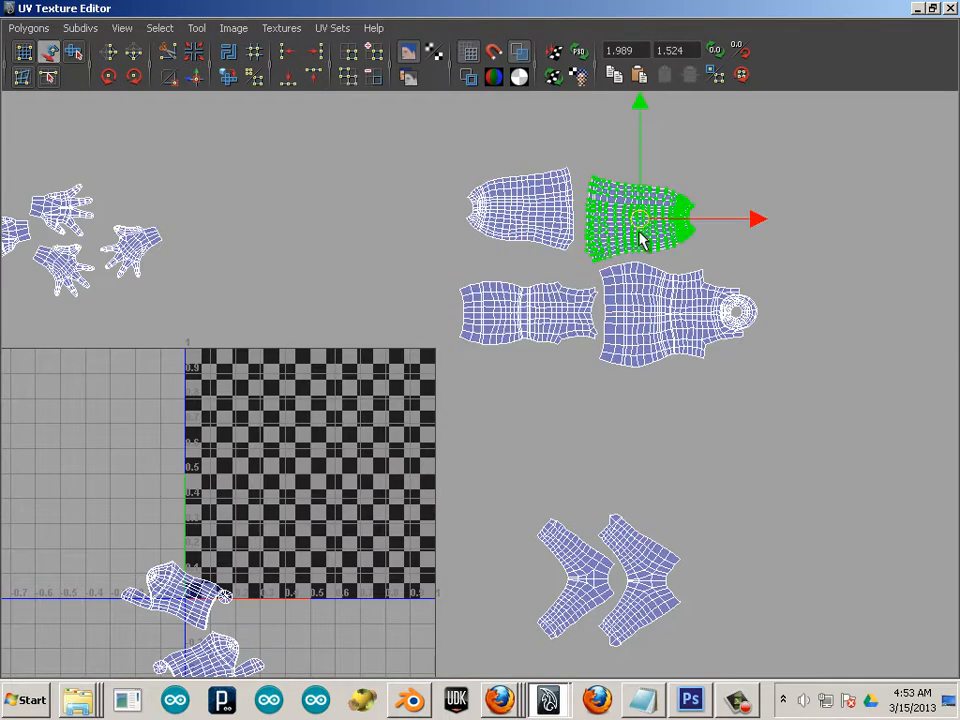
{"action": "left_click_drag", "start_coordinate": [660, 225], "coordinate": [698, 222]}
{"action": "left_click", "coordinate": [517, 210]}
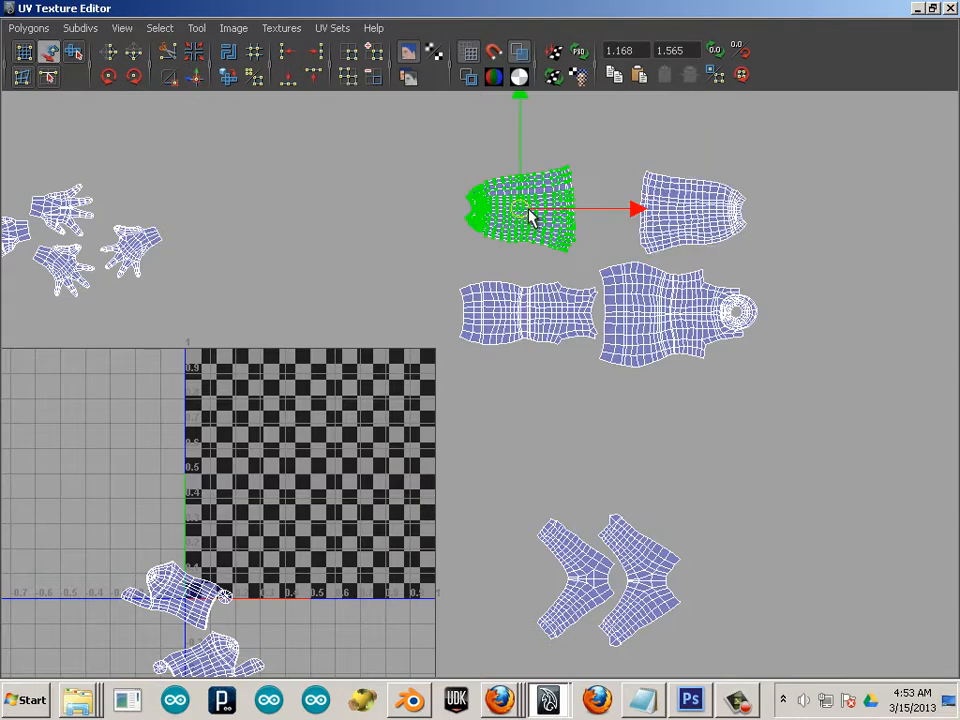
{"action": "left_click_drag", "start_coordinate": [530, 218], "coordinate": [588, 222]}
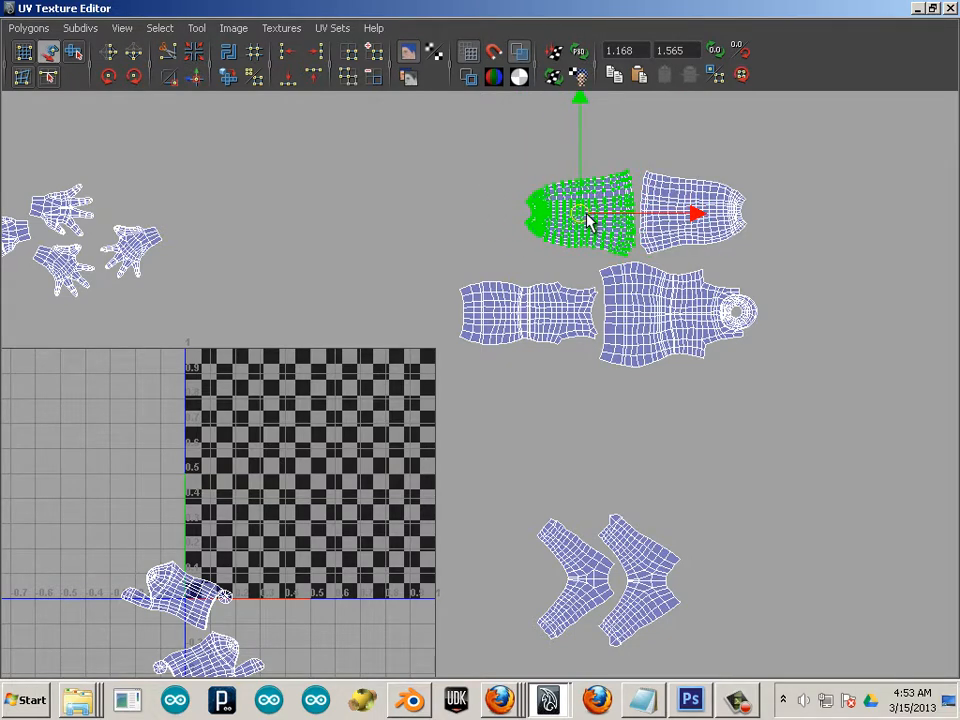
- Adjust the horizontal spacing between the two tapered coat UV shells, leaving a clear gap between them
{"action": "middle_click_drag", "start_coordinate": [570, 241], "coordinate": [490, 312], "text": "alt"}
{"action": "right_click_drag", "start_coordinate": [540, 340], "coordinate": [650, 404], "text": "alt"}
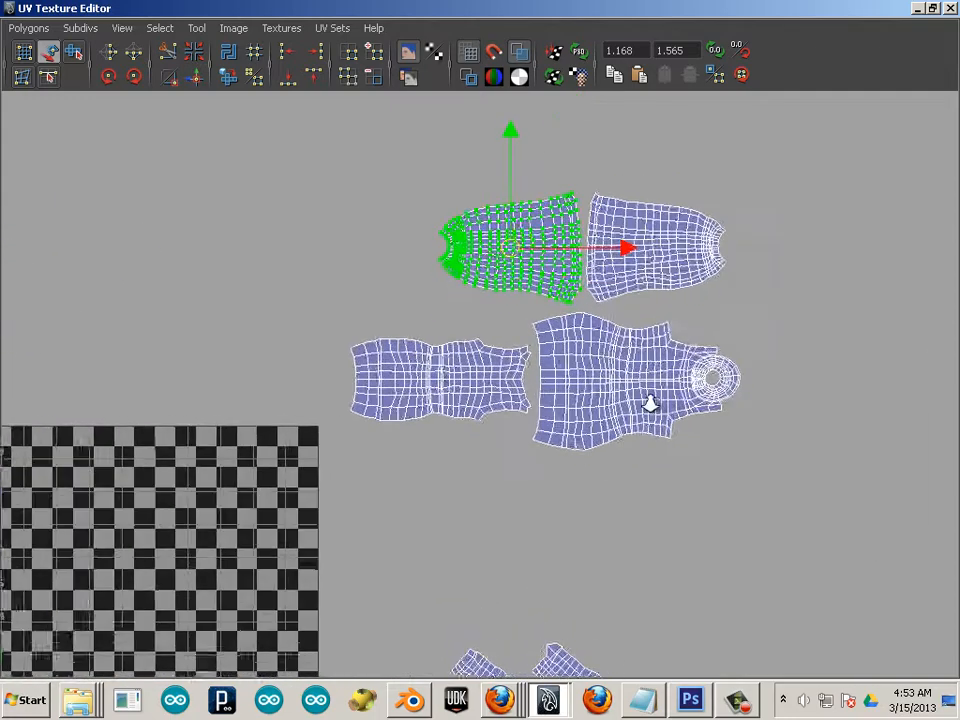
{"action": "middle_click_drag", "start_coordinate": [650, 404], "coordinate": [523, 414], "text": "alt"}
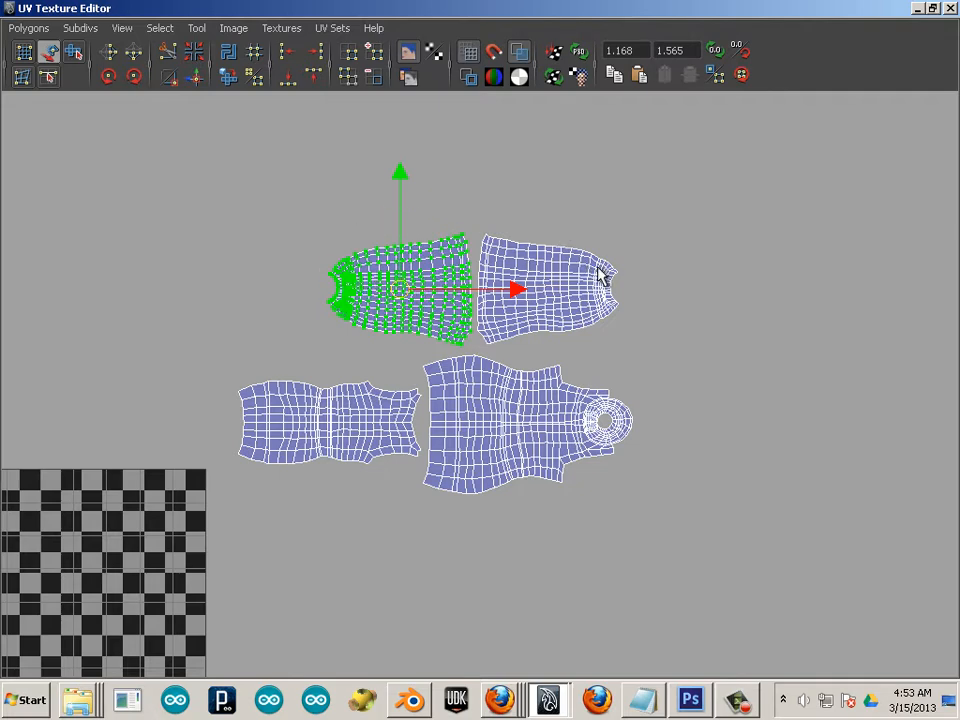
{"action": "scroll", "coordinate": [551, 336], "scroll_direction": "up", "scroll_amount": 4}
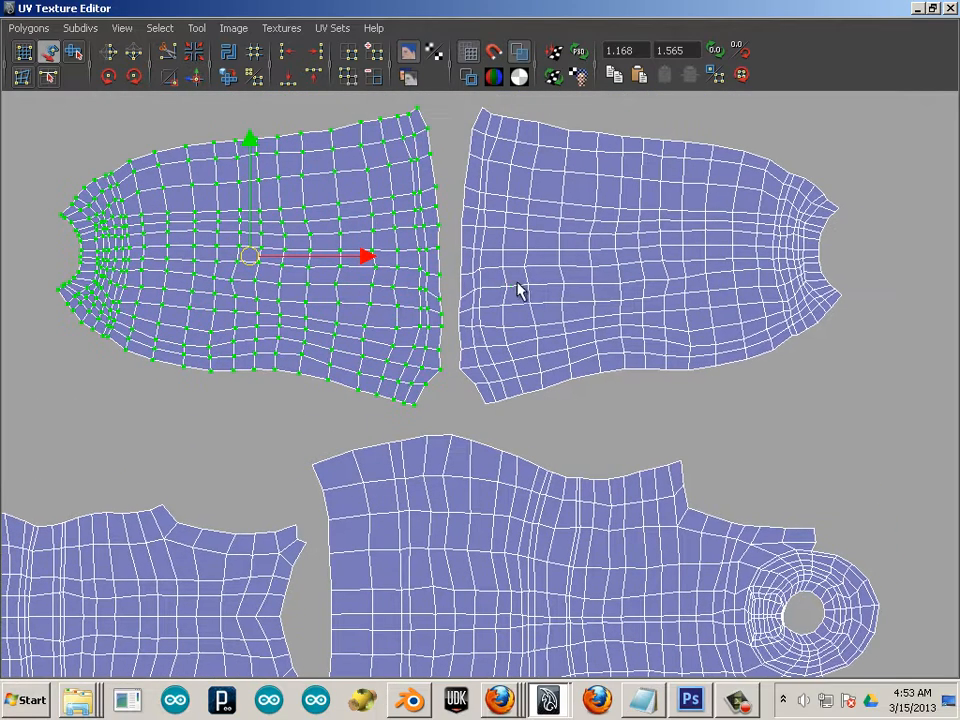
{"action": "left_click", "coordinate": [577, 268]}
{"action": "mouse_move", "coordinate": [645, 257]}
{"action": "left_mouse_down"}
{"action": "mouse_move", "coordinate": [670, 257]}
{"action": "mouse_move", "coordinate": [632, 257]}
{"action": "left_mouse_up"}
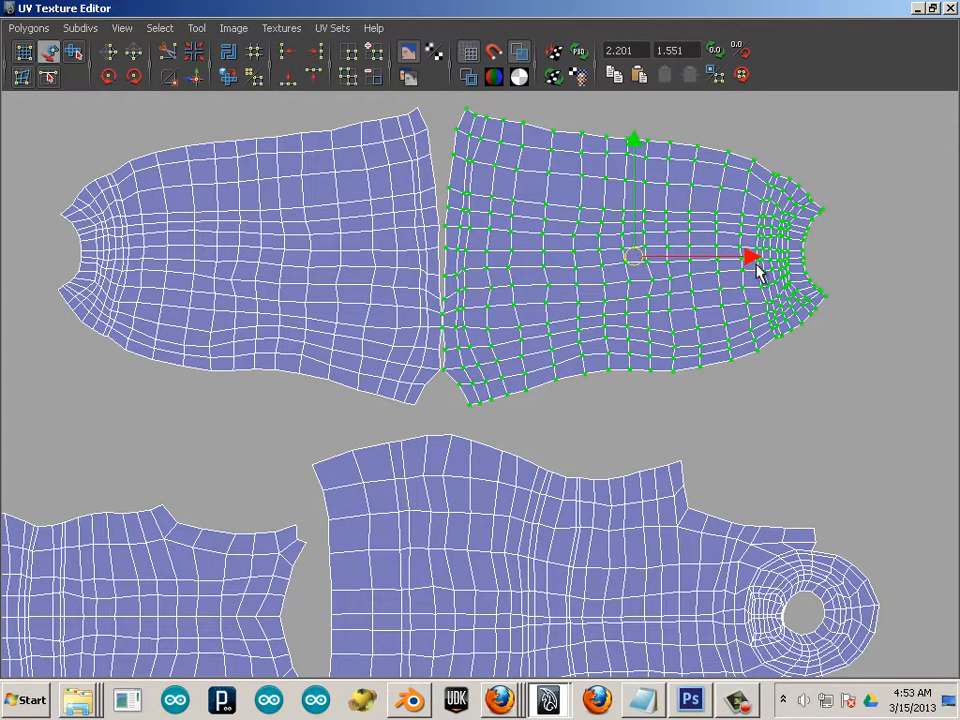
{"action": "left_click_drag", "start_coordinate": [749, 258], "coordinate": [779, 262]}
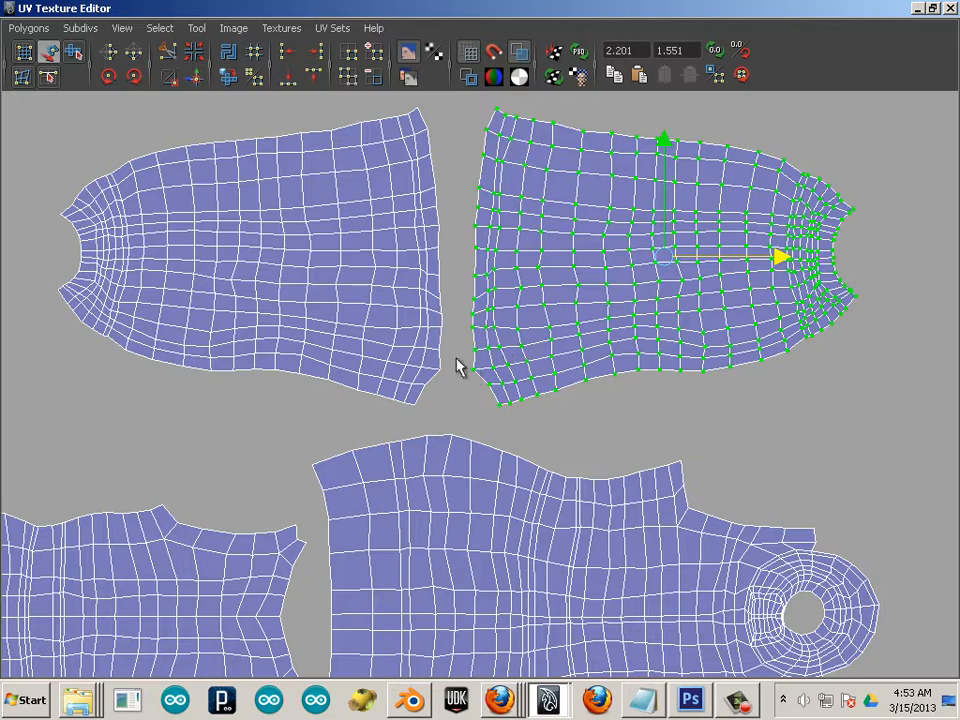
{"action": "scroll", "coordinate": [459, 349], "scroll_direction": "down", "scroll_amount": 4}
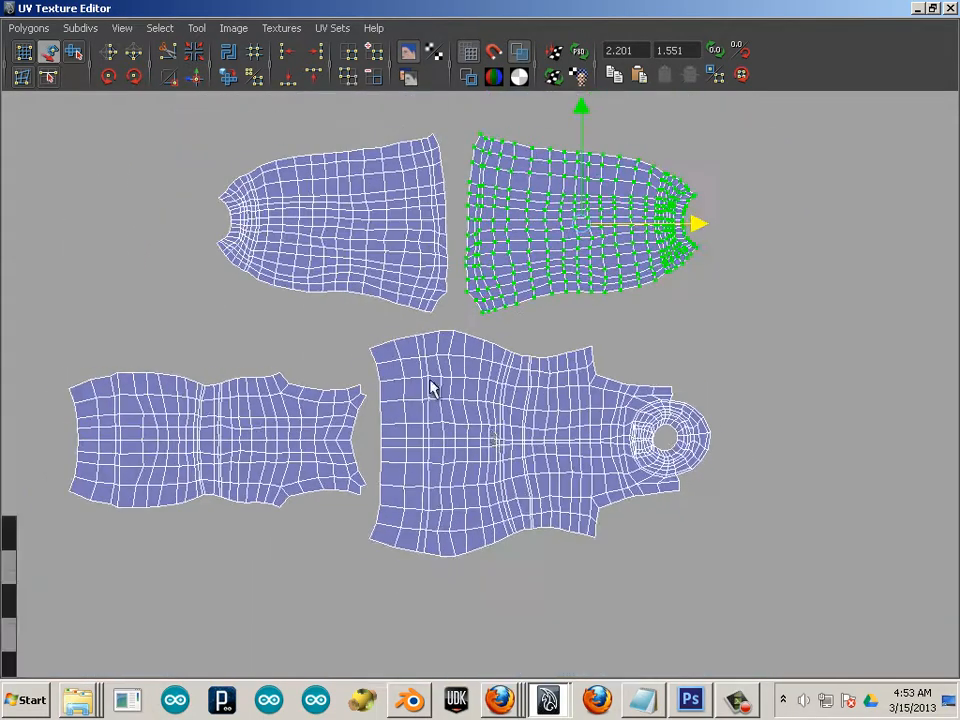
- Arrange the large and the narrower coat UV shells side by side beneath the two tapered shells, then select all four shells
{"action": "left_click", "coordinate": [561, 460]}
{"action": "left_click_drag", "start_coordinate": [524, 450], "coordinate": [664, 428]}
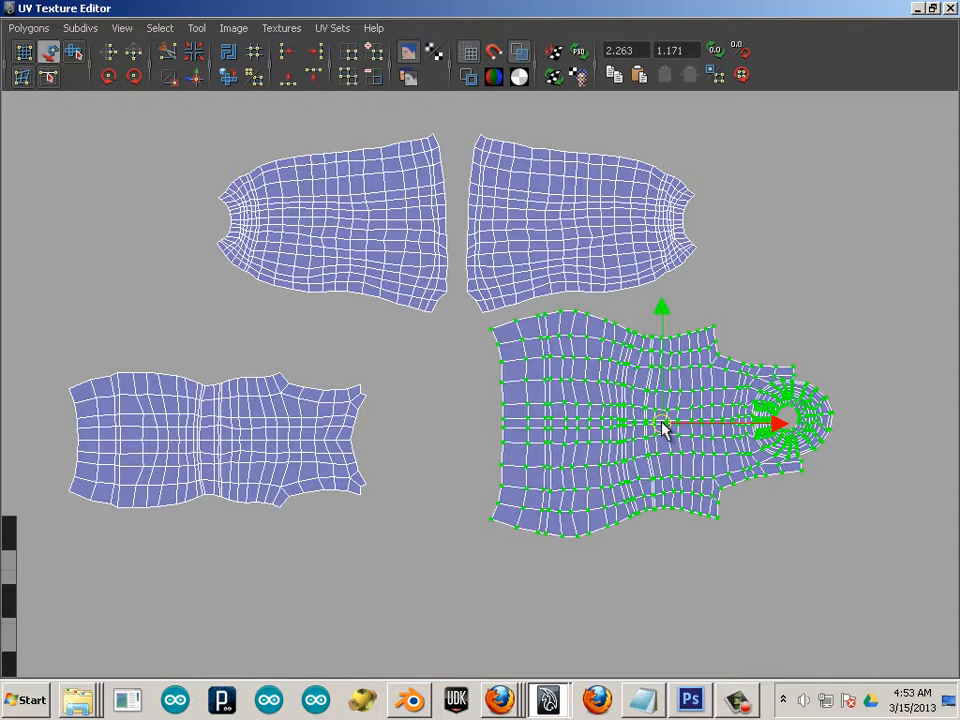
{"action": "left_click", "coordinate": [318, 456]}
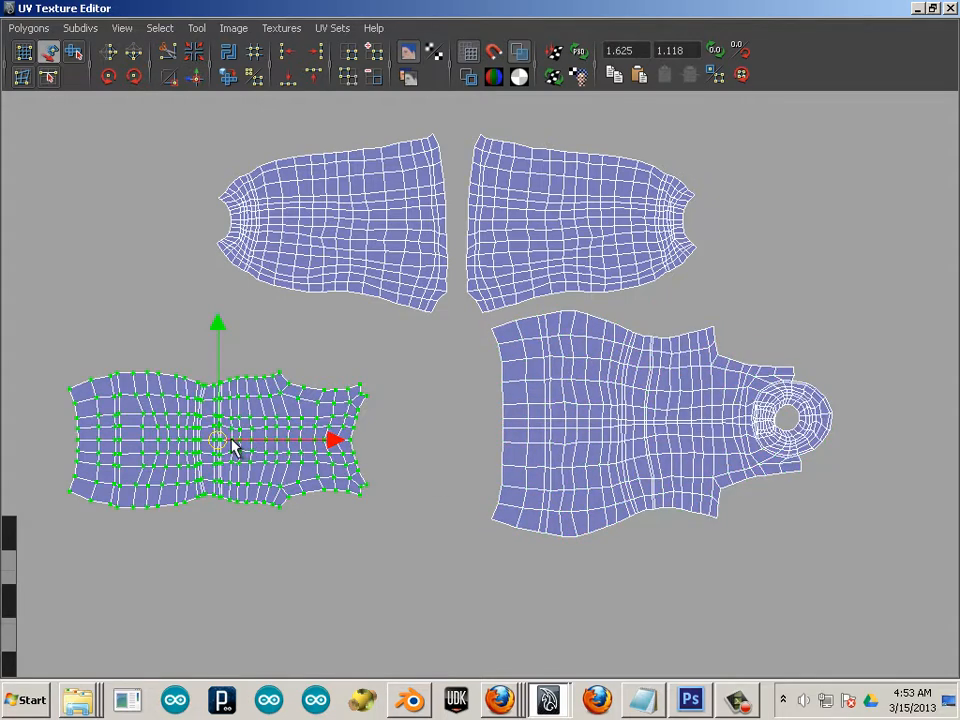
{"action": "left_click_drag", "start_coordinate": [232, 447], "coordinate": [345, 385]}
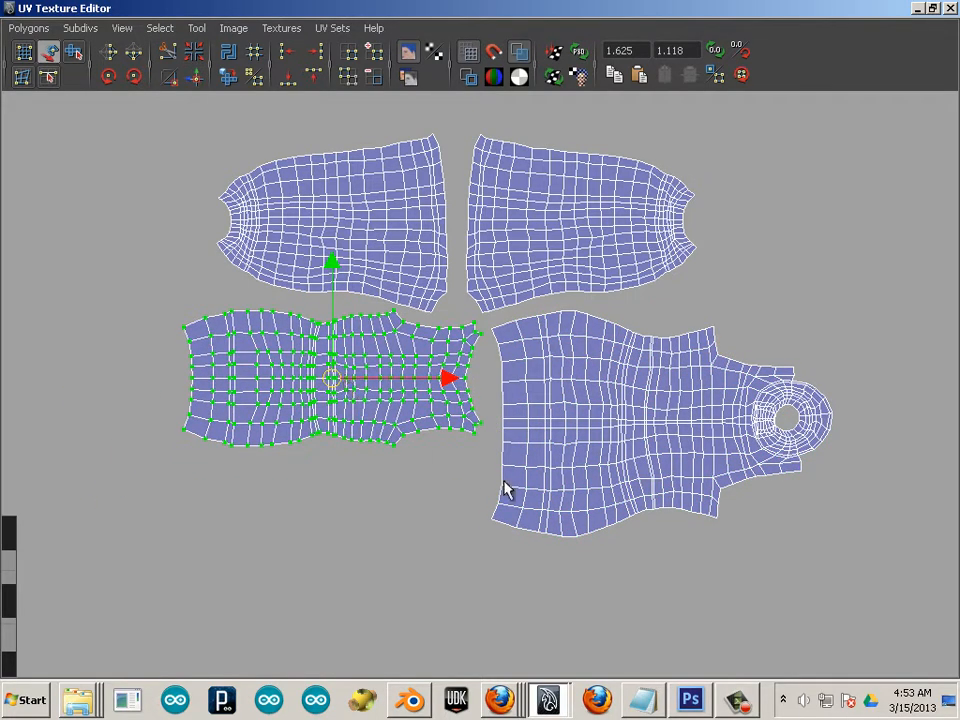
{"action": "left_click", "coordinate": [532, 495]}
{"action": "right_click_drag", "start_coordinate": [709, 568], "coordinate": [578, 531], "text": "alt"}
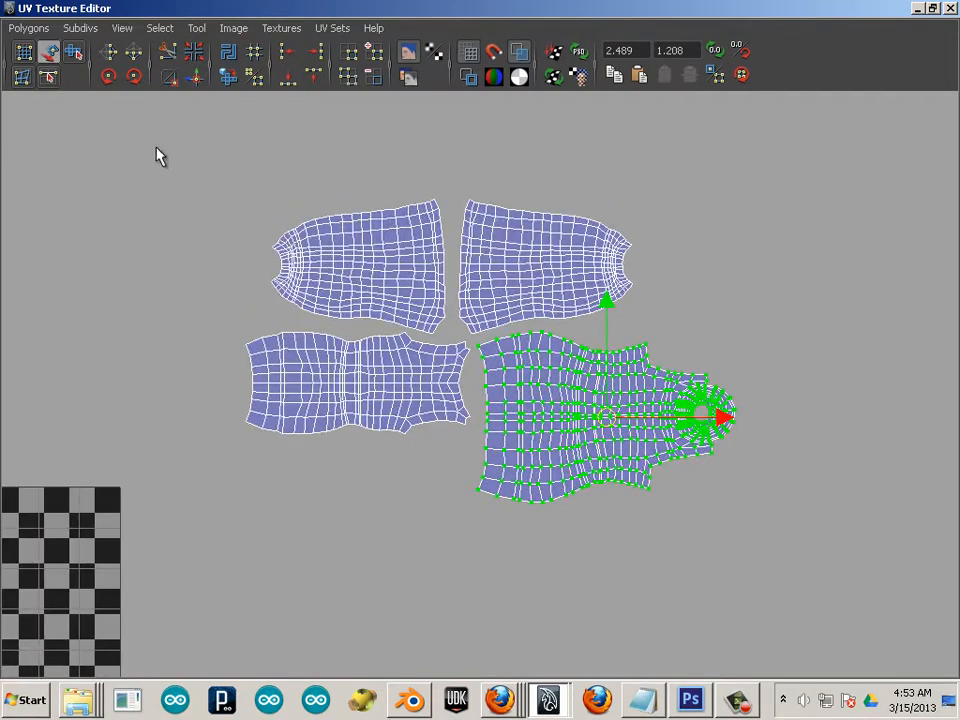
{"action": "left_click_drag", "start_coordinate": [160, 157], "coordinate": [831, 574]}
{"action": "right_click_drag", "start_coordinate": [692, 514], "coordinate": [563, 425], "text": "alt"}
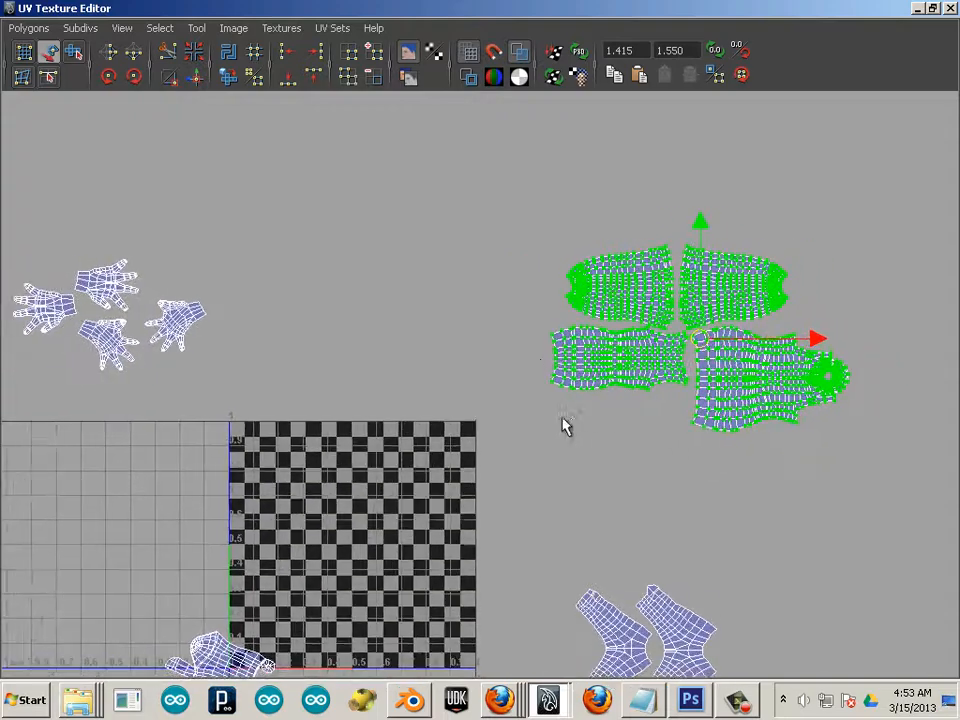
- Move the lower-left hand UV shell down, away from the other three hand shells
{"action": "middle_click_drag", "start_coordinate": [562, 418], "coordinate": [689, 316], "text": "alt"}
{"action": "middle_click_drag", "start_coordinate": [341, 252], "coordinate": [504, 426], "text": "alt"}
{"action": "right_click_drag", "start_coordinate": [453, 385], "coordinate": [940, 620], "text": "alt"}
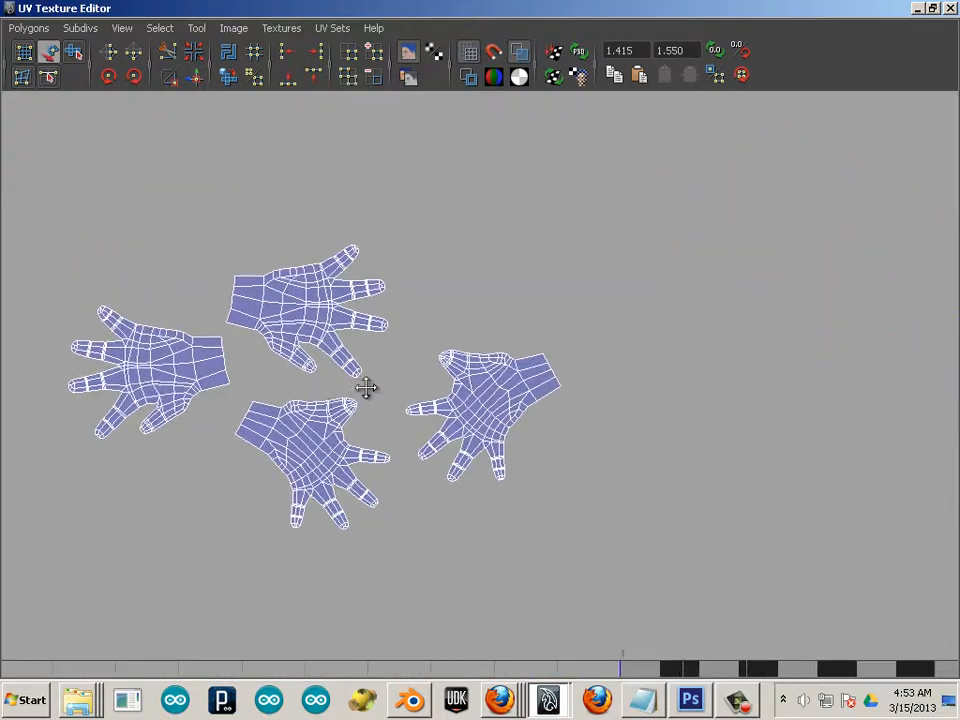
{"action": "middle_click_drag", "start_coordinate": [366, 388], "coordinate": [527, 350], "text": "alt"}
{"action": "right_click_drag", "start_coordinate": [527, 350], "coordinate": [625, 472], "text": "alt"}
{"action": "left_click", "coordinate": [484, 433]}
{"action": "left_click_drag", "start_coordinate": [470, 420], "coordinate": [385, 450]}
- Shrink the UV Texture Editor to uncover the model, inspect the selected hand, and move its shell well below the other hands
{"action": "left_click_drag", "start_coordinate": [263, 10], "coordinate": [637, 90]}
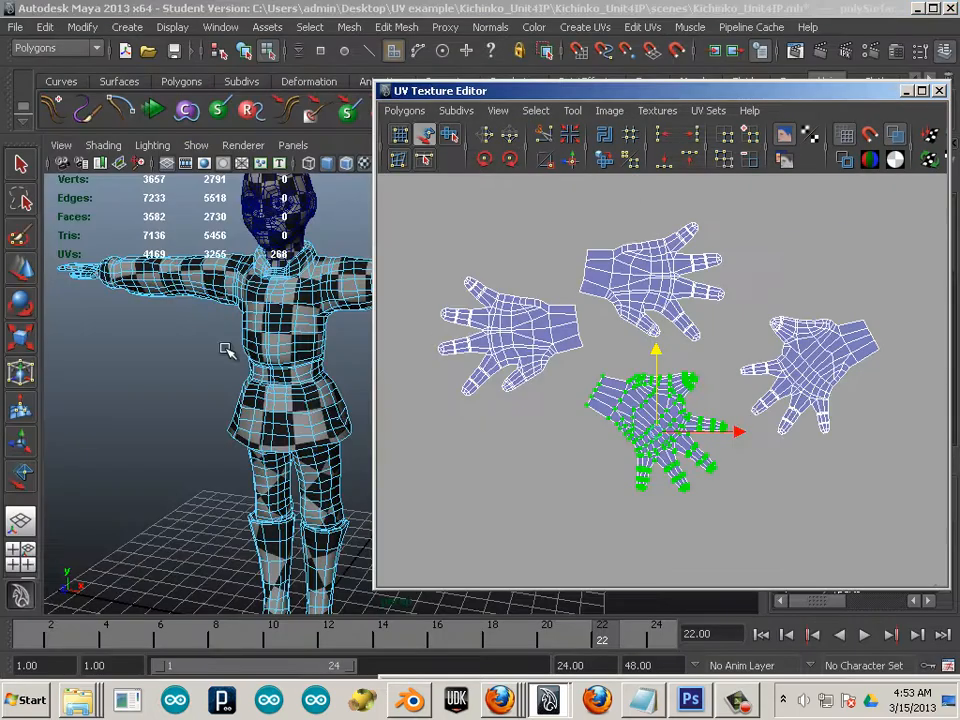
{"action": "left_click_drag", "start_coordinate": [223, 349], "coordinate": [244, 347], "text": "alt"}
{"action": "right_click_drag", "start_coordinate": [244, 347], "coordinate": [444, 426], "text": "alt"}
{"action": "left_click_drag", "start_coordinate": [656, 431], "coordinate": [522, 536]}
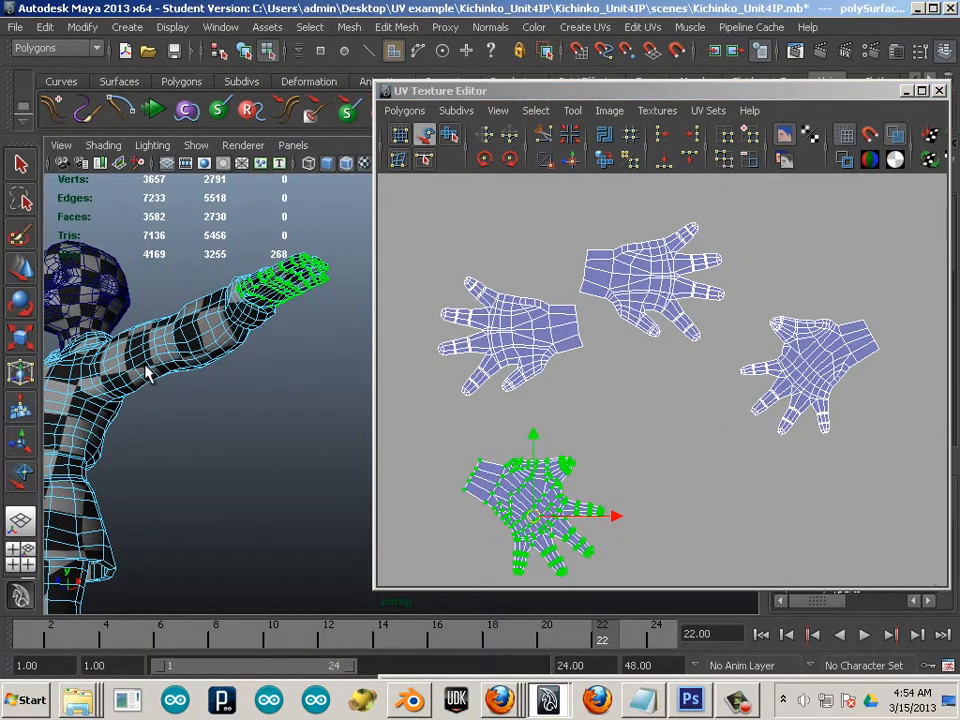
{"action": "left_click_drag", "start_coordinate": [150, 372], "coordinate": [305, 395], "text": "alt"}
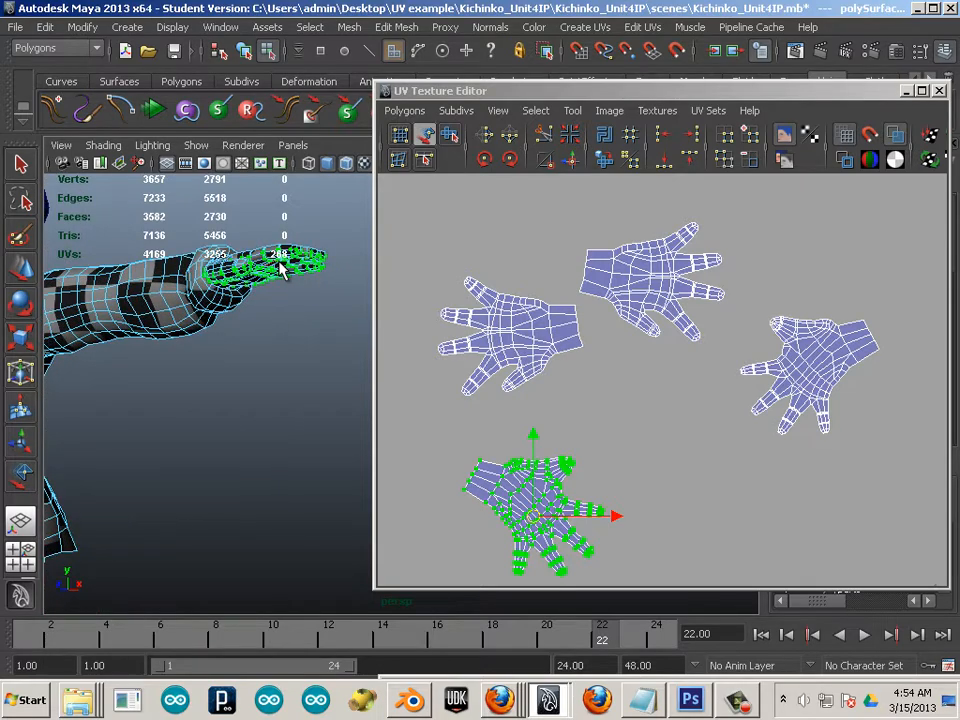
- Place the matching opposite hand UV shell beside the lowered one, nesting their fingers closely without overlap
{"action": "left_click", "coordinate": [814, 390]}
{"action": "left_click_drag", "start_coordinate": [221, 411], "coordinate": [528, 455], "text": "alt"}
{"action": "left_click_drag", "start_coordinate": [306, 472], "coordinate": [316, 471], "text": "alt"}
{"action": "left_click_drag", "start_coordinate": [810, 375], "coordinate": [685, 510]}
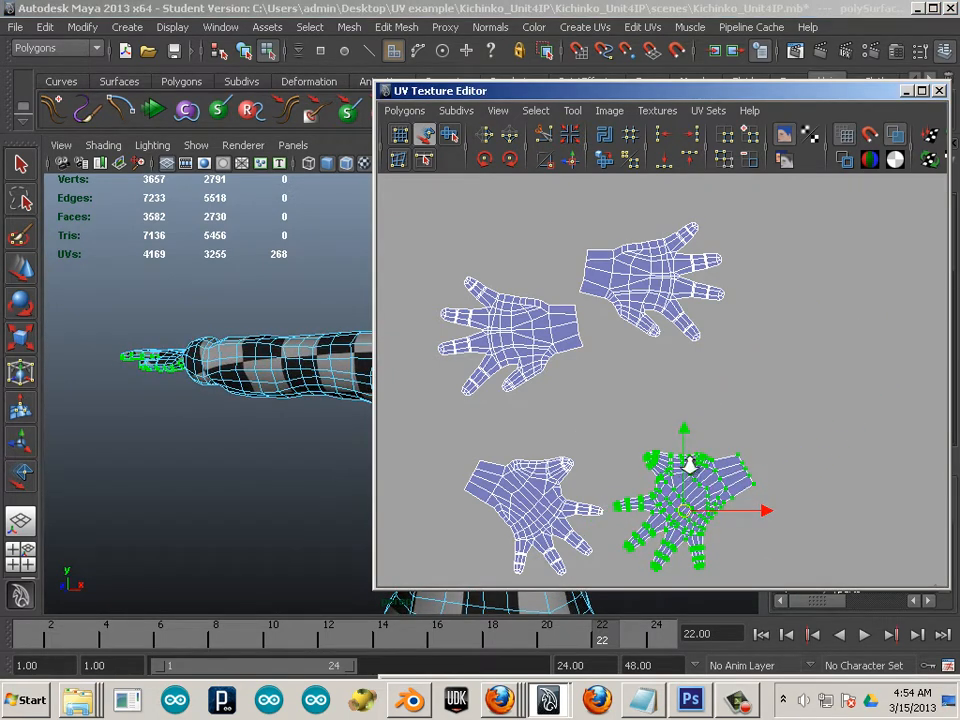
{"action": "middle_click_drag", "start_coordinate": [690, 464], "coordinate": [740, 339], "text": "alt"}
{"action": "right_click_drag", "start_coordinate": [740, 339], "coordinate": [925, 495], "text": "alt"}
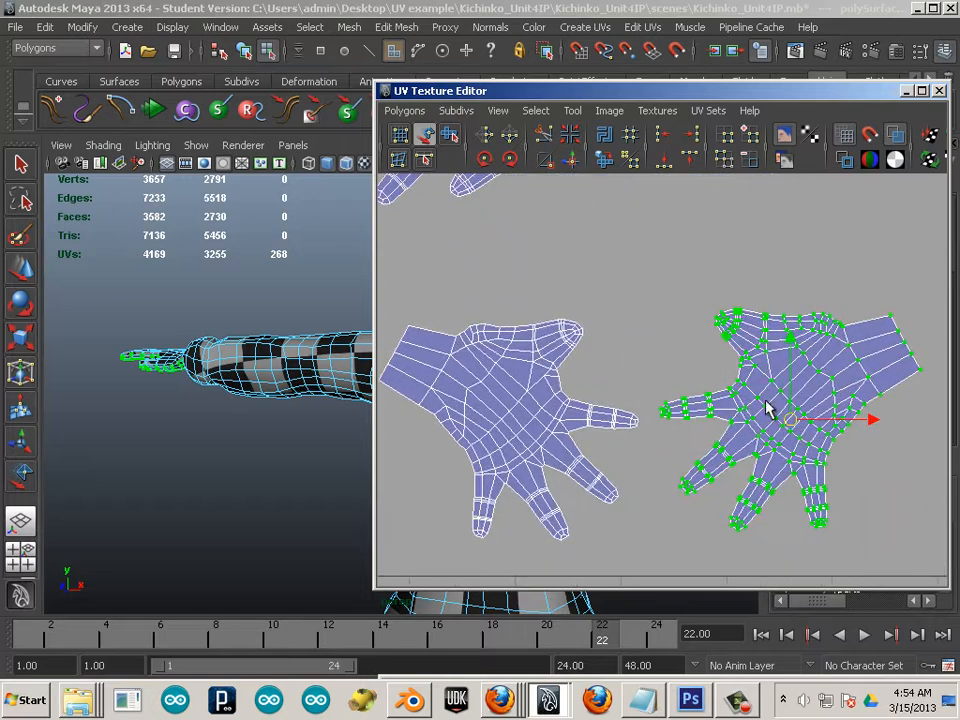
{"action": "left_click_drag", "start_coordinate": [766, 408], "coordinate": [712, 397]}
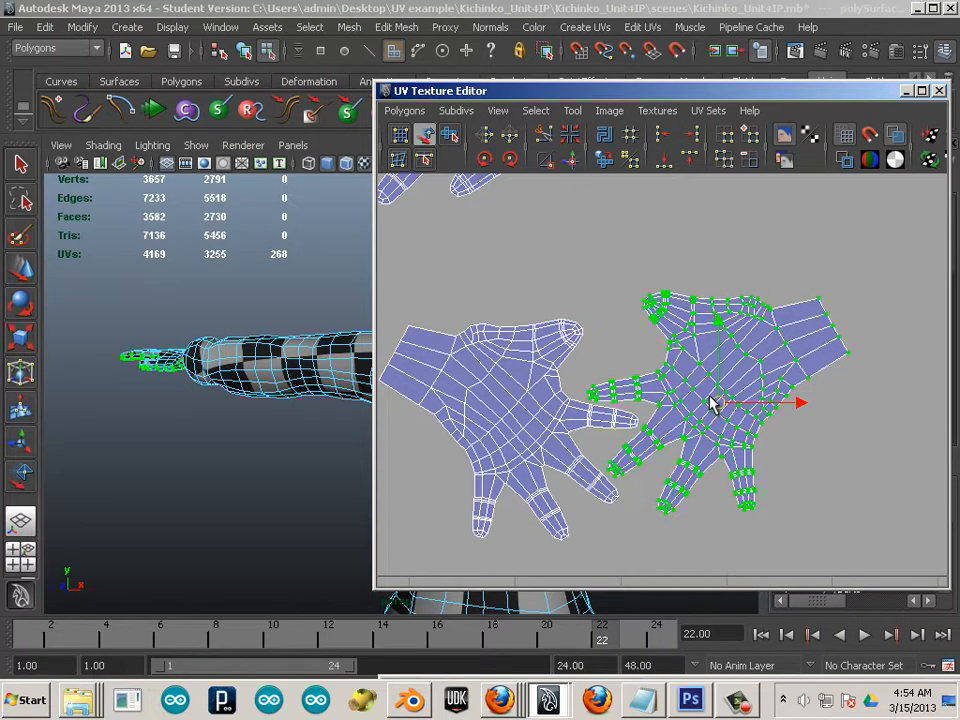
{"action": "left_click", "coordinate": [857, 475]}
- Move the upper-left hand UV shell down to sit just above the lower pair of hands
{"action": "middle_click_drag", "start_coordinate": [693, 336], "coordinate": [817, 434], "text": "alt"}
{"action": "right_click_drag", "start_coordinate": [817, 434], "coordinate": [647, 352], "text": "alt"}
{"action": "middle_click_drag", "start_coordinate": [647, 352], "coordinate": [576, 438], "text": "alt"}
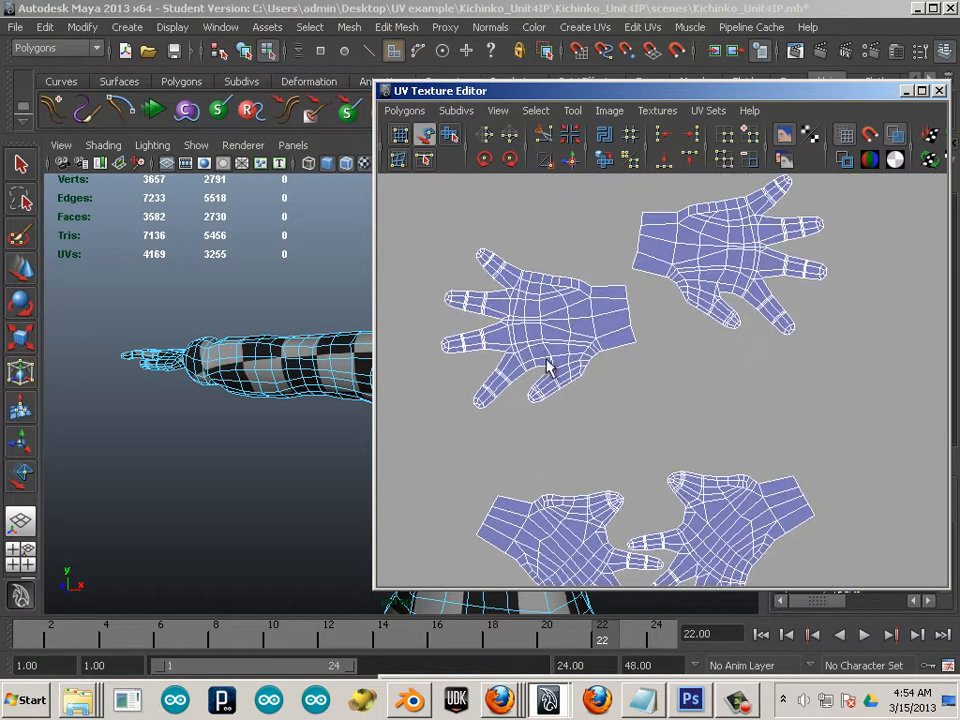
{"action": "left_click", "coordinate": [528, 354]}
{"action": "left_click_drag", "start_coordinate": [548, 340], "coordinate": [570, 418]}
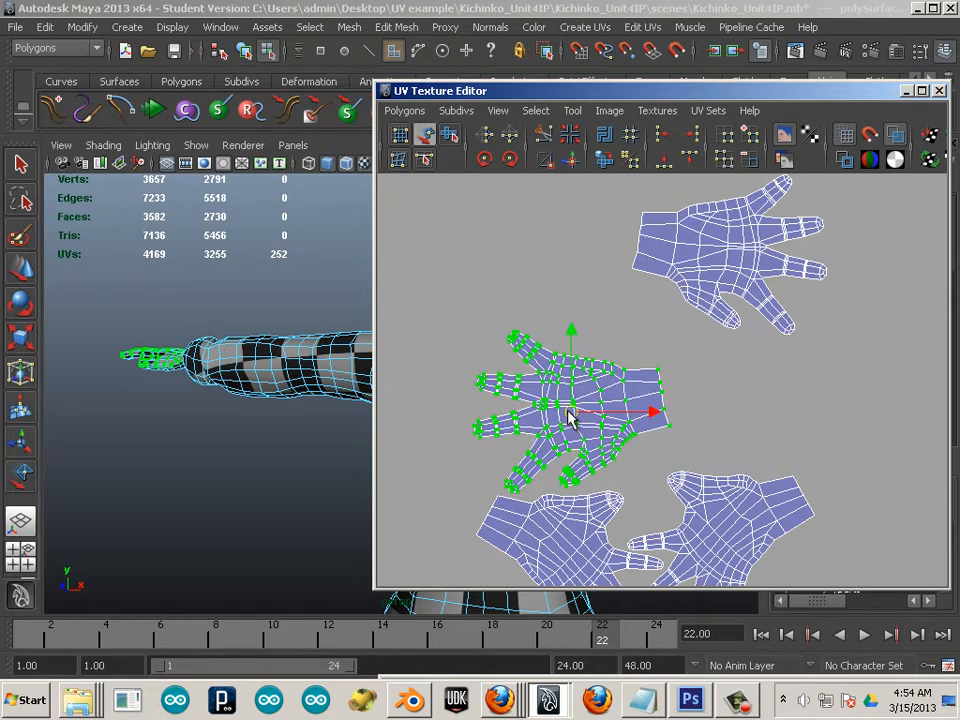
- Place the remaining hand UV shell wrist to wrist with its mirrored partner, just above the lower pair, and clear the selection
{"action": "left_click", "coordinate": [700, 272]}
{"action": "left_click_drag", "start_coordinate": [738, 262], "coordinate": [781, 403]}
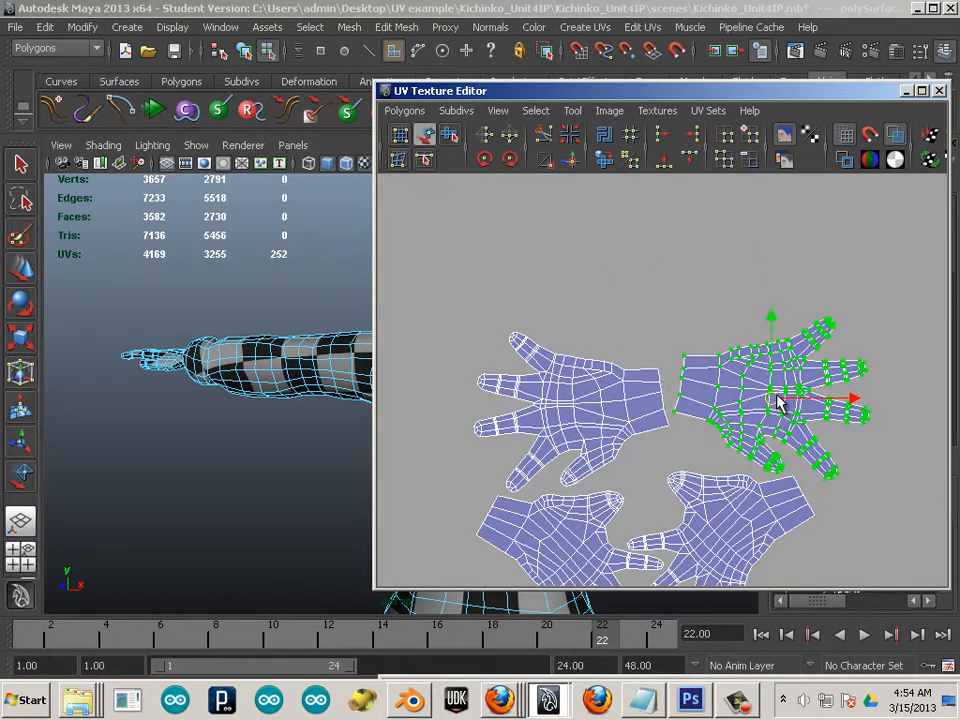
{"action": "middle_click_drag", "start_coordinate": [779, 400], "coordinate": [695, 366], "text": "alt"}
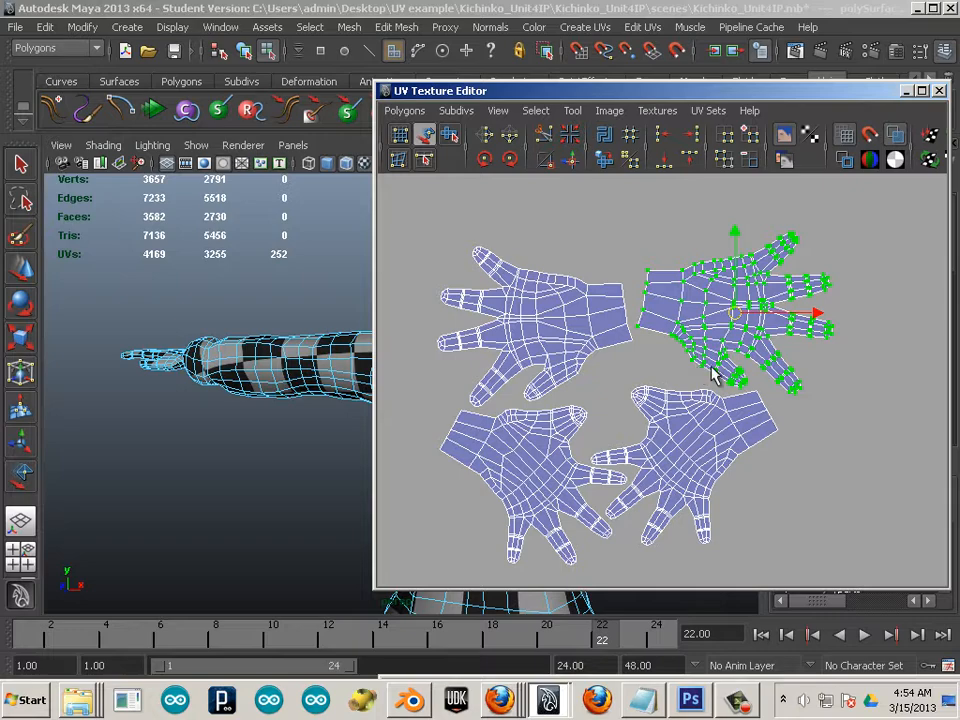
{"action": "left_click_drag", "start_coordinate": [717, 334], "coordinate": [737, 322]}
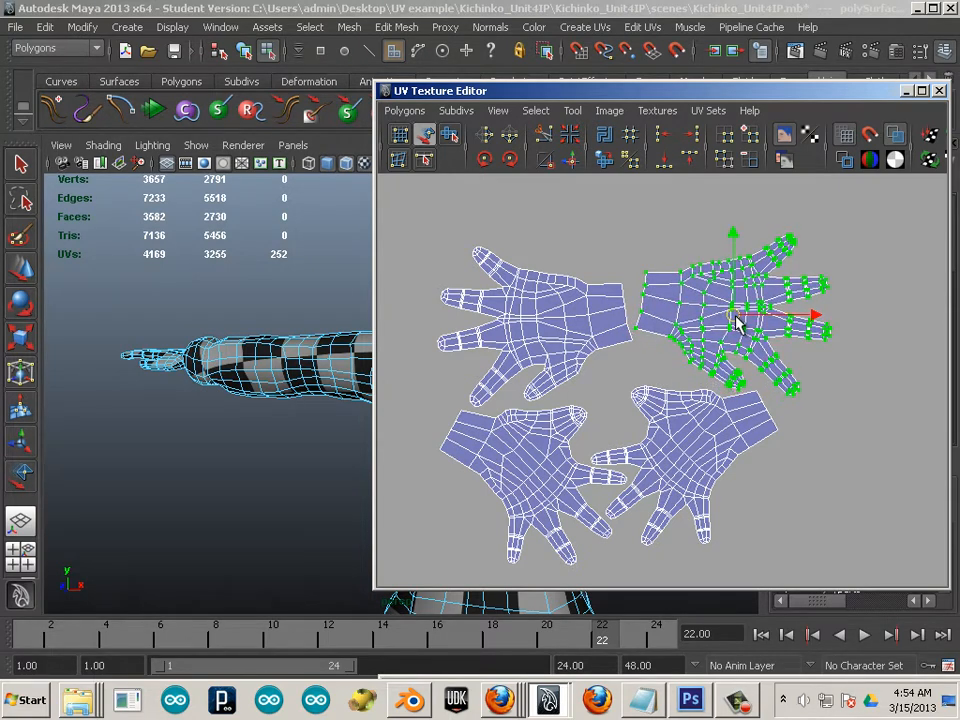
{"action": "left_click", "coordinate": [853, 461]}
- Rotate the upper boot UV shell to follow the lower boot's slant, and move it close above that boot
{"action": "scroll", "coordinate": [731, 446], "scroll_direction": "down", "scroll_amount": 10}
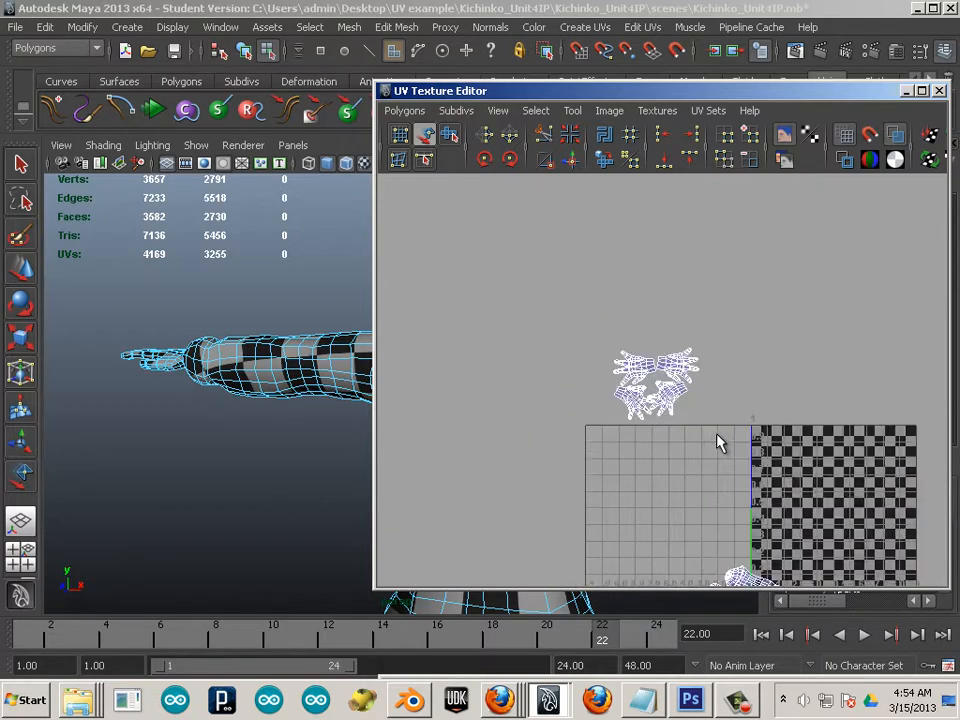
{"action": "scroll", "coordinate": [720, 440], "scroll_direction": "up", "scroll_amount": 4}
{"action": "middle_click_drag", "start_coordinate": [752, 495], "coordinate": [660, 210], "text": "alt"}
{"action": "middle_click_drag", "start_coordinate": [723, 428], "coordinate": [610, 210], "text": "alt"}
{"action": "left_click", "coordinate": [614, 290]}
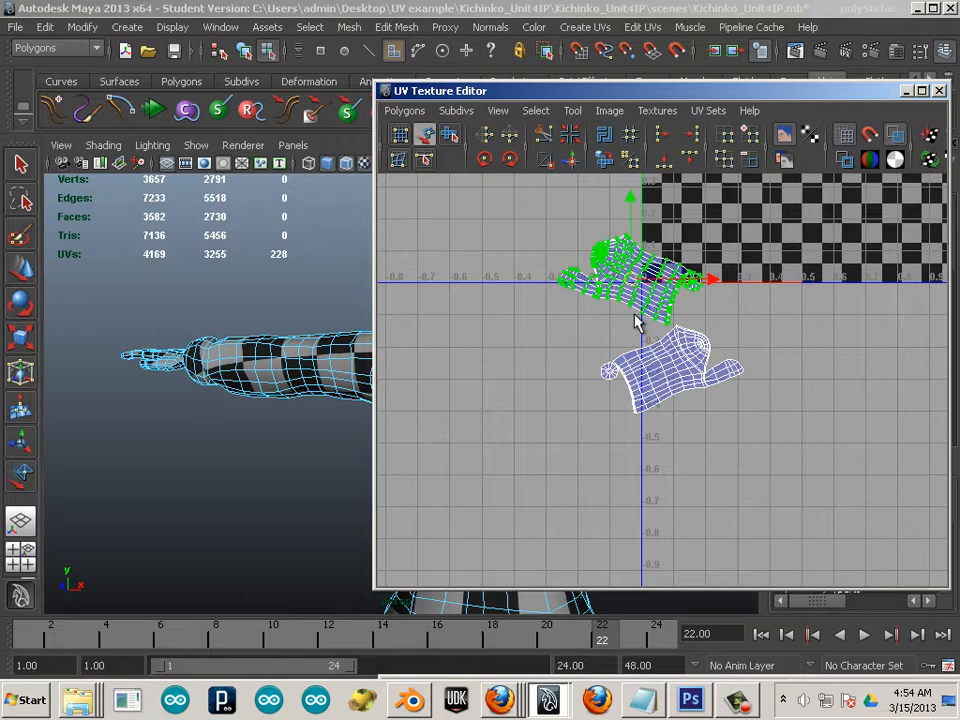
{"action": "left_click", "coordinate": [505, 162]}
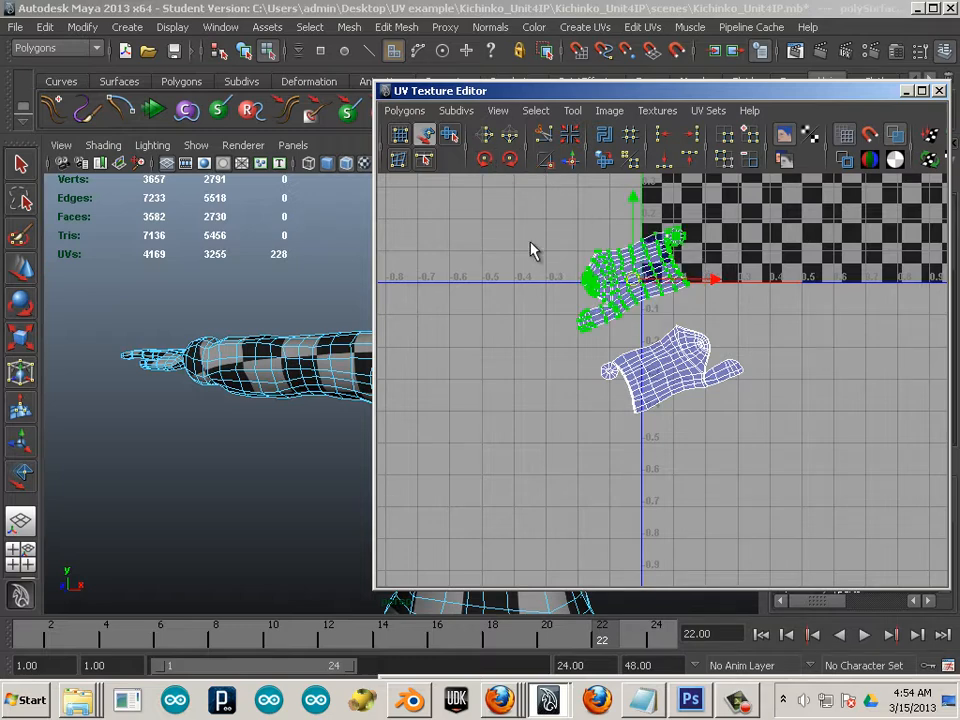
{"action": "left_click_drag", "start_coordinate": [655, 295], "coordinate": [664, 306]}
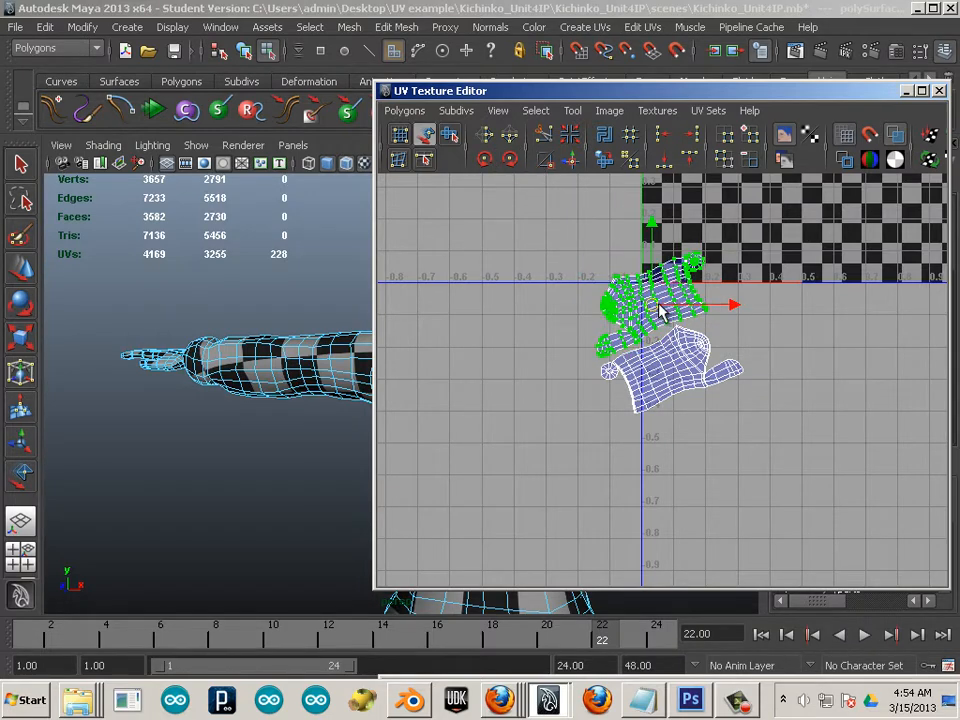
{"action": "left_click_drag", "start_coordinate": [585, 246], "coordinate": [835, 512]}
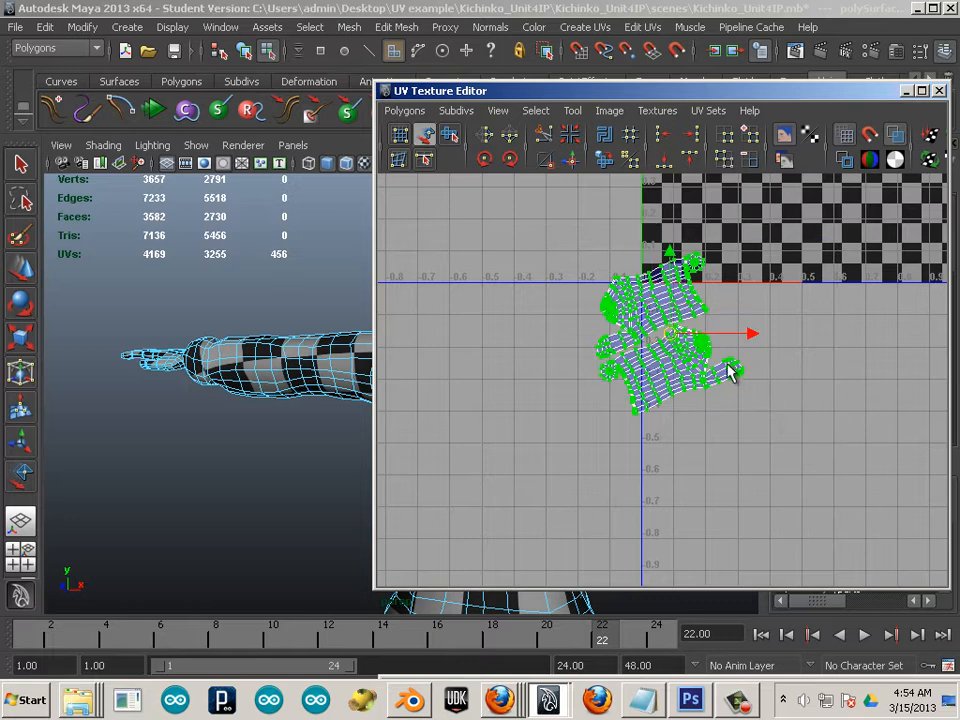
{"action": "key", "text": "r"}
{"action": "right_click_drag", "start_coordinate": [735, 347], "coordinate": [727, 408], "text": "alt"}
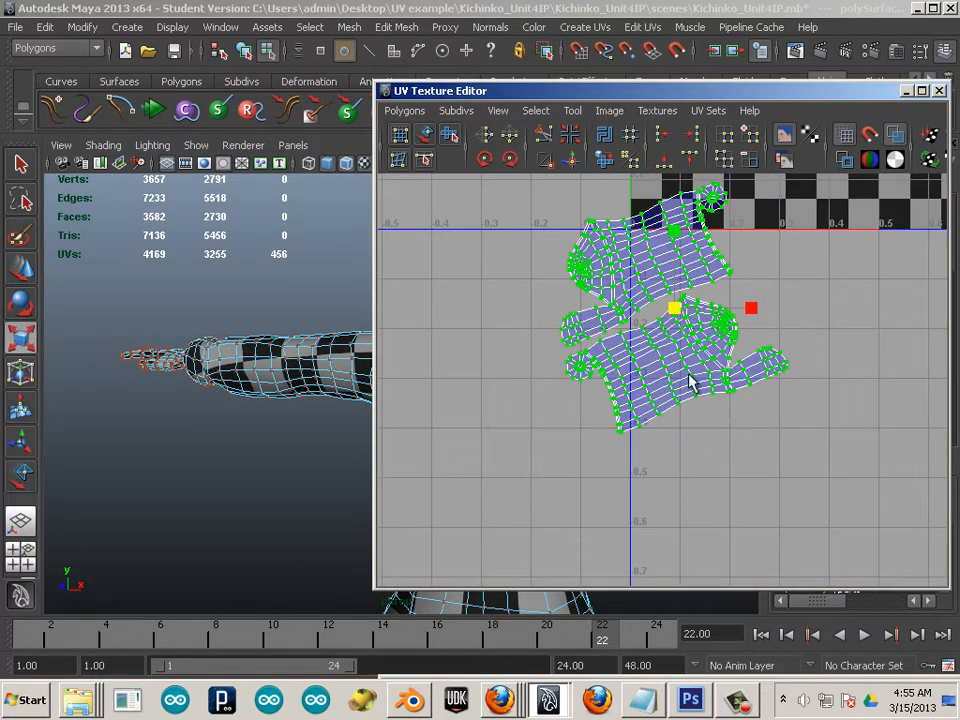
{"action": "left_click", "coordinate": [689, 377]}
{"action": "left_click", "coordinate": [659, 362]}
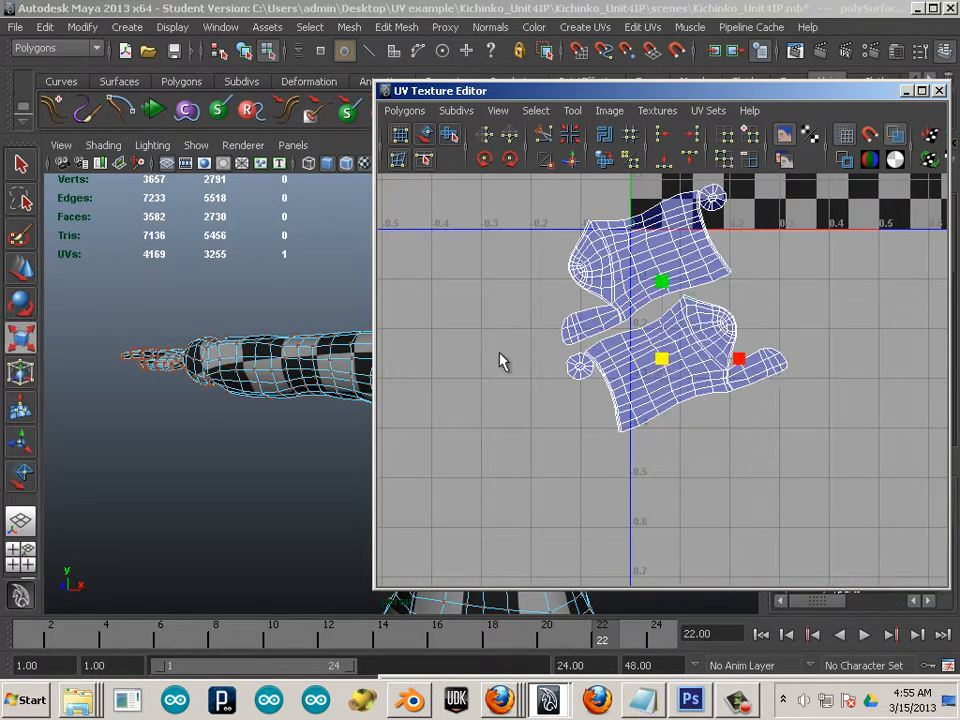
- Rotate the lower boot UV shell about half a turn and nest it just beneath the upper boot shell
{"action": "left_click", "coordinate": [425, 134]}
{"action": "left_click", "coordinate": [691, 377]}
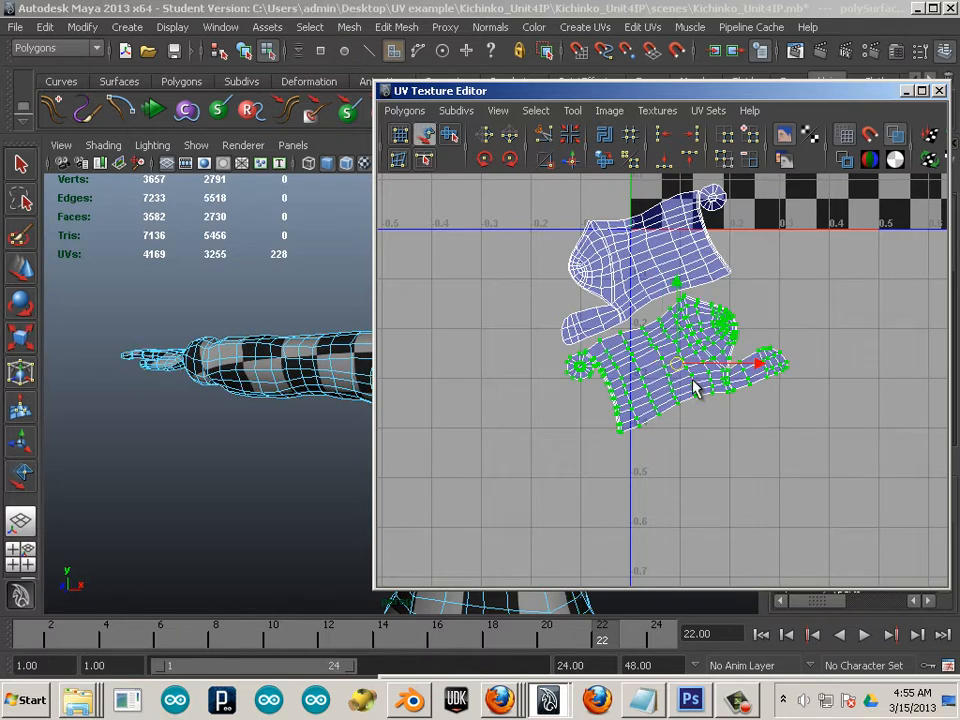
{"action": "key", "text": "r"}
{"action": "key", "text": "e"}
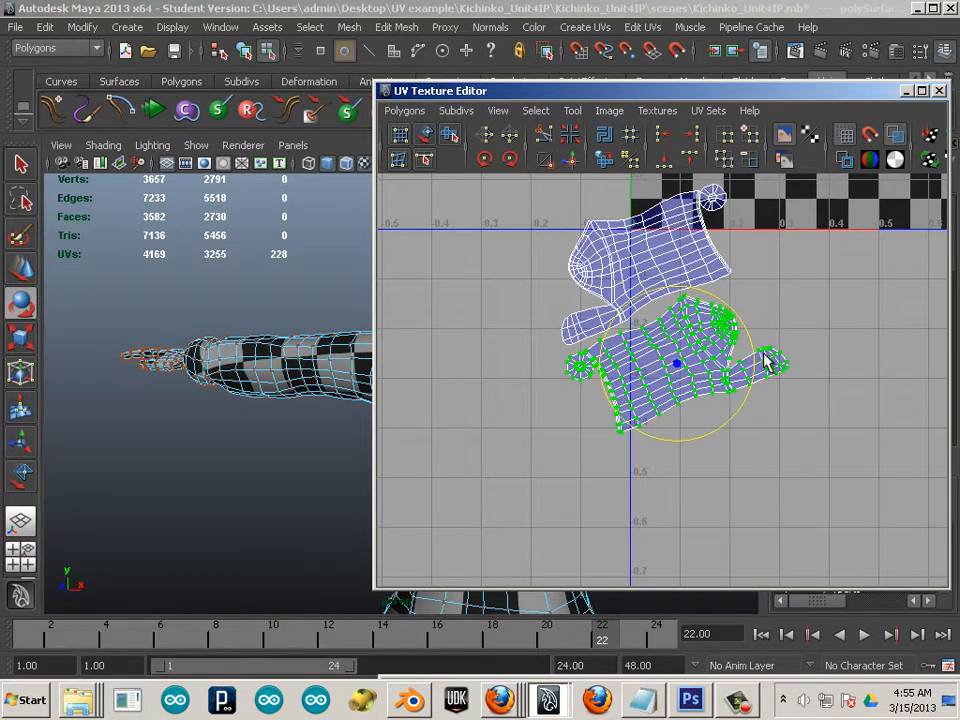
{"action": "left_click_drag", "start_coordinate": [765, 360], "coordinate": [594, 390]}
{"action": "key", "text": "w"}
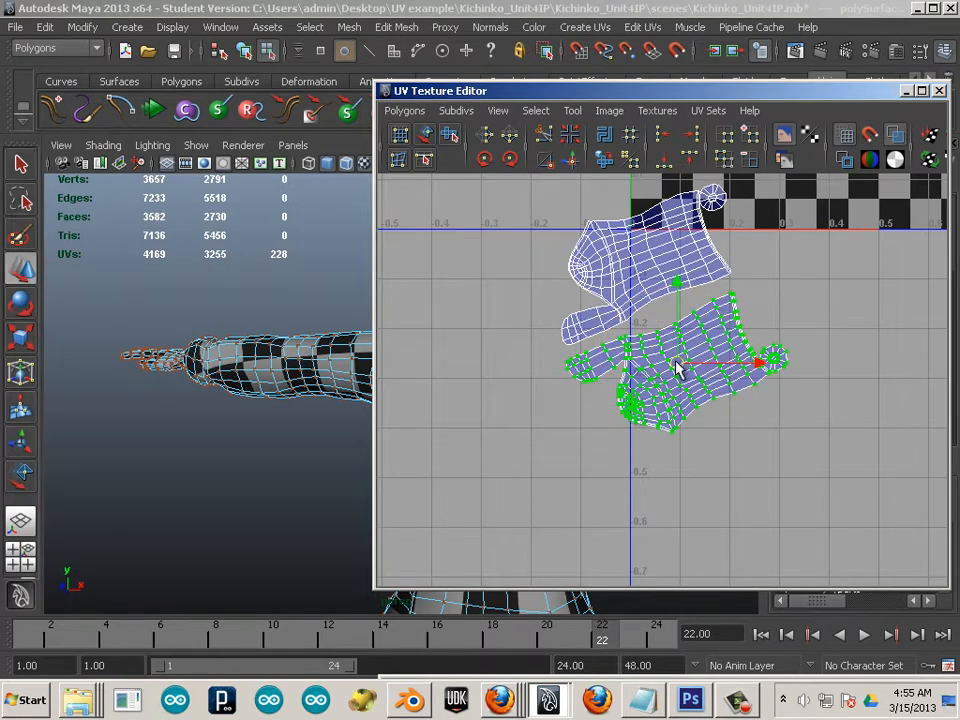
{"action": "left_click_drag", "start_coordinate": [677, 368], "coordinate": [679, 351]}
{"action": "right_click_drag", "start_coordinate": [637, 357], "coordinate": [802, 449], "text": "alt"}
{"action": "middle_click_drag", "start_coordinate": [609, 330], "coordinate": [628, 405], "text": "alt"}
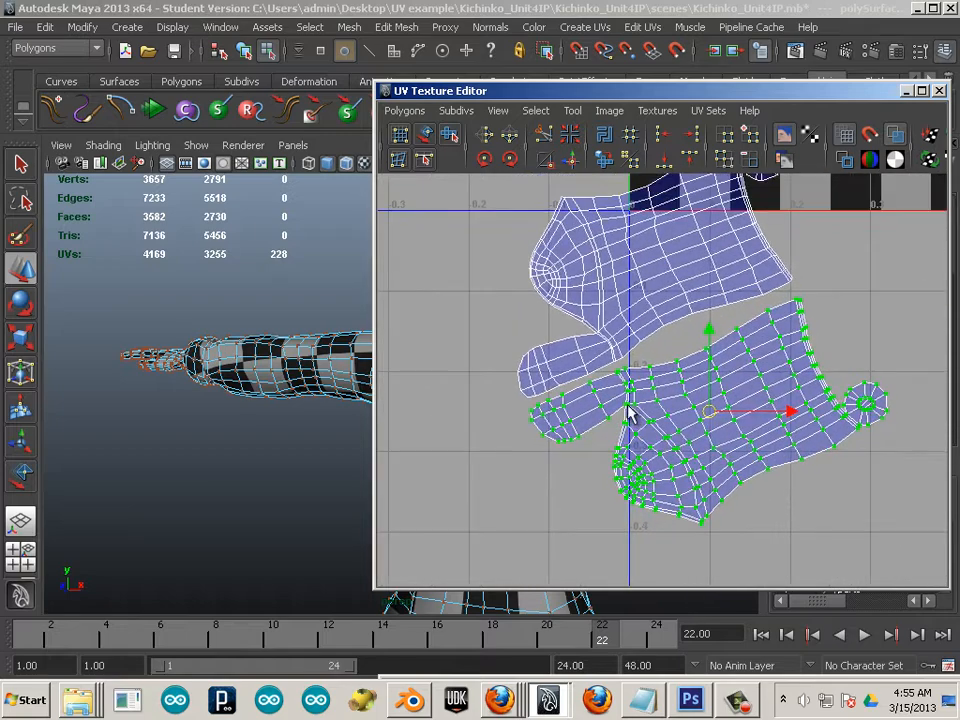
{"action": "right_click_drag", "start_coordinate": [446, 298], "coordinate": [554, 360], "text": "alt"}
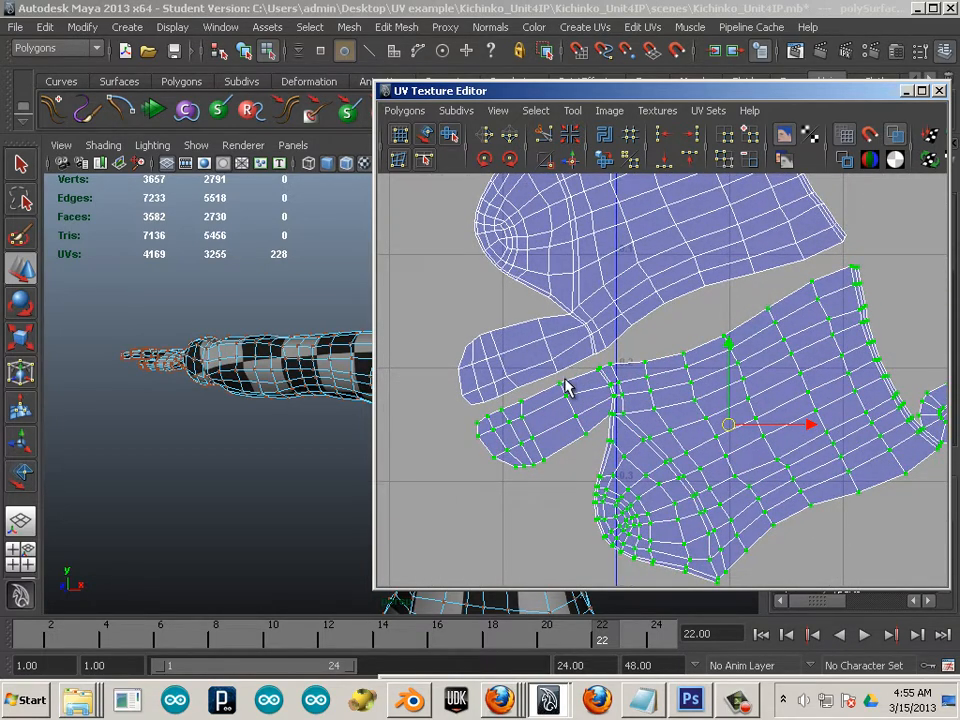
- Nudge the lower boot UV shell slightly up toward the upper boot shell, and clear the selection
{"action": "left_click_drag", "start_coordinate": [733, 428], "coordinate": [733, 424]}
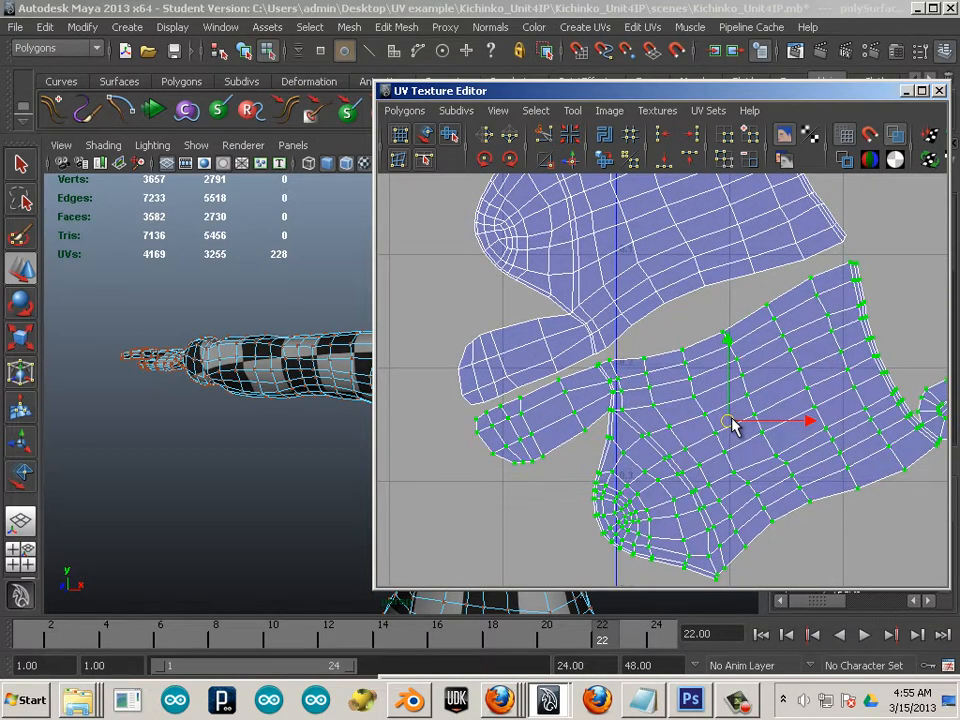
{"action": "right_click_drag", "start_coordinate": [805, 465], "coordinate": [532, 392], "text": "alt"}
{"action": "left_click", "coordinate": [704, 502]}
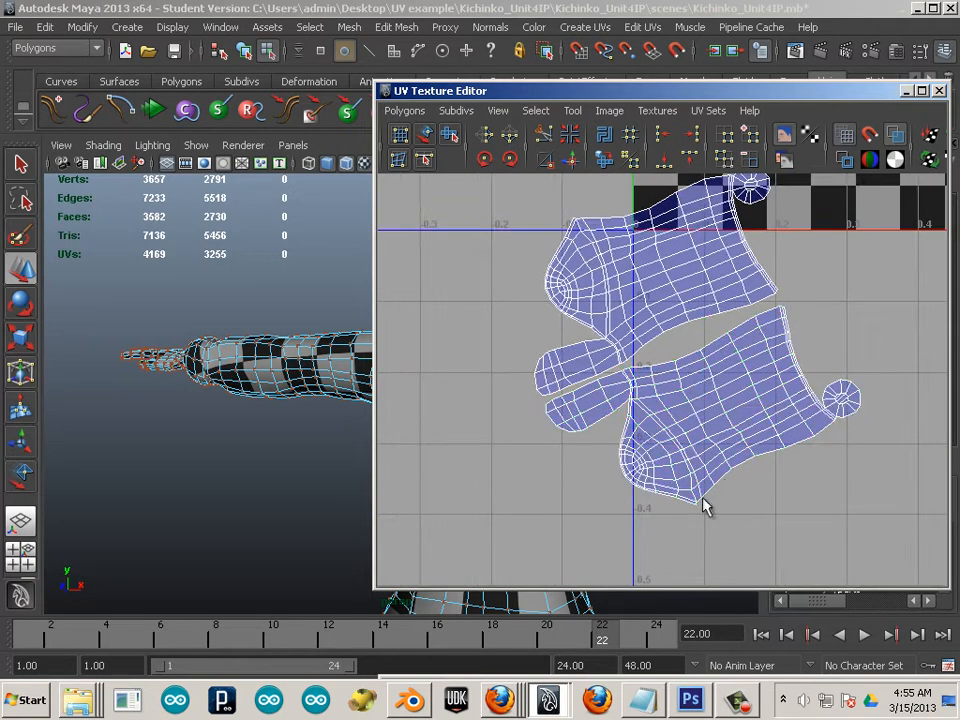
- Rotate both boot UV shells together until they stand upright with their cuffs facing up
{"action": "right_click_drag", "start_coordinate": [718, 482], "coordinate": [489, 386], "text": "alt"}
{"action": "middle_click_drag", "start_coordinate": [489, 386], "coordinate": [612, 406], "text": "alt"}
{"action": "right_click_drag", "start_coordinate": [615, 415], "coordinate": [626, 298], "text": "alt"}
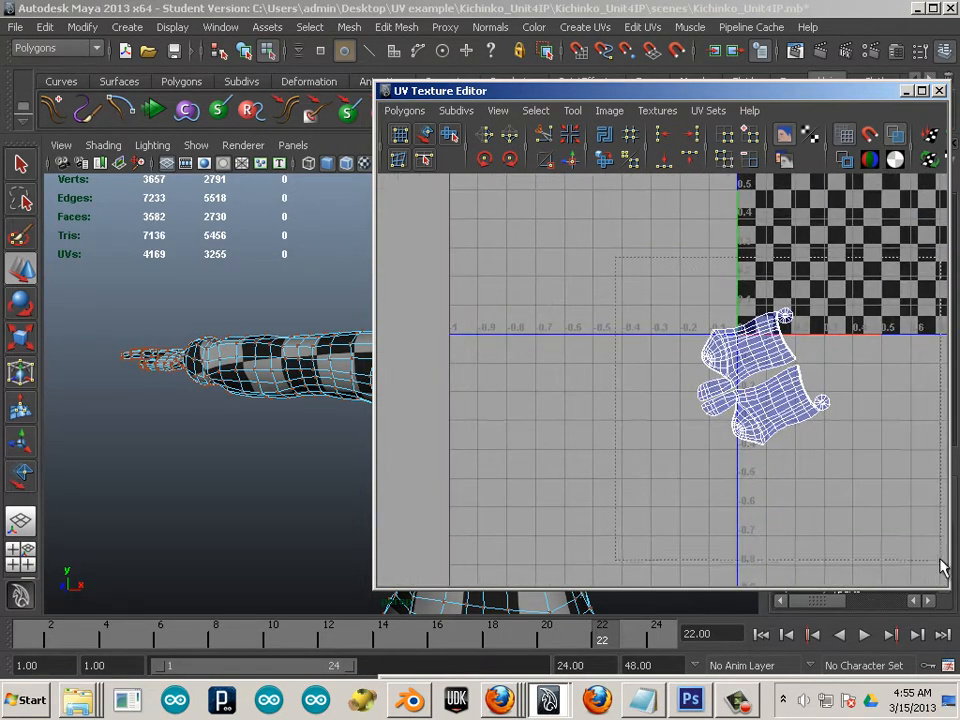
{"action": "left_click_drag", "start_coordinate": [943, 568], "coordinate": [217, 260]}
{"action": "left_click", "coordinate": [22, 303]}
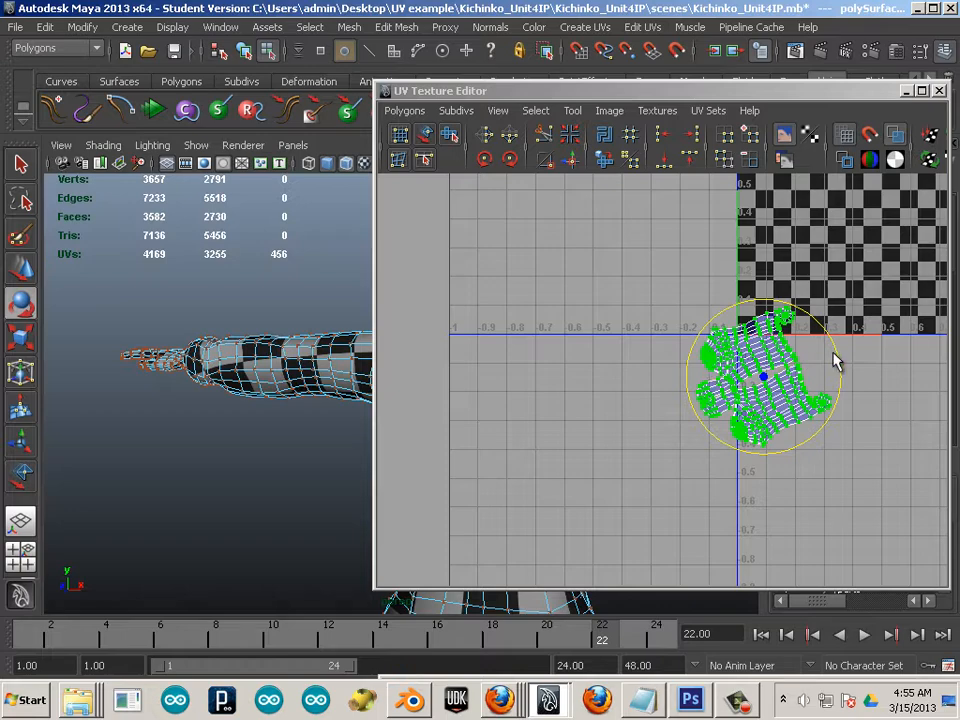
{"action": "left_click_drag", "start_coordinate": [835, 362], "coordinate": [771, 304]}
- Maximize the UV Texture Editor and move the pair of boot shells into the lower-left corner of the checkered 0–1 tile
{"action": "left_click", "coordinate": [921, 90]}
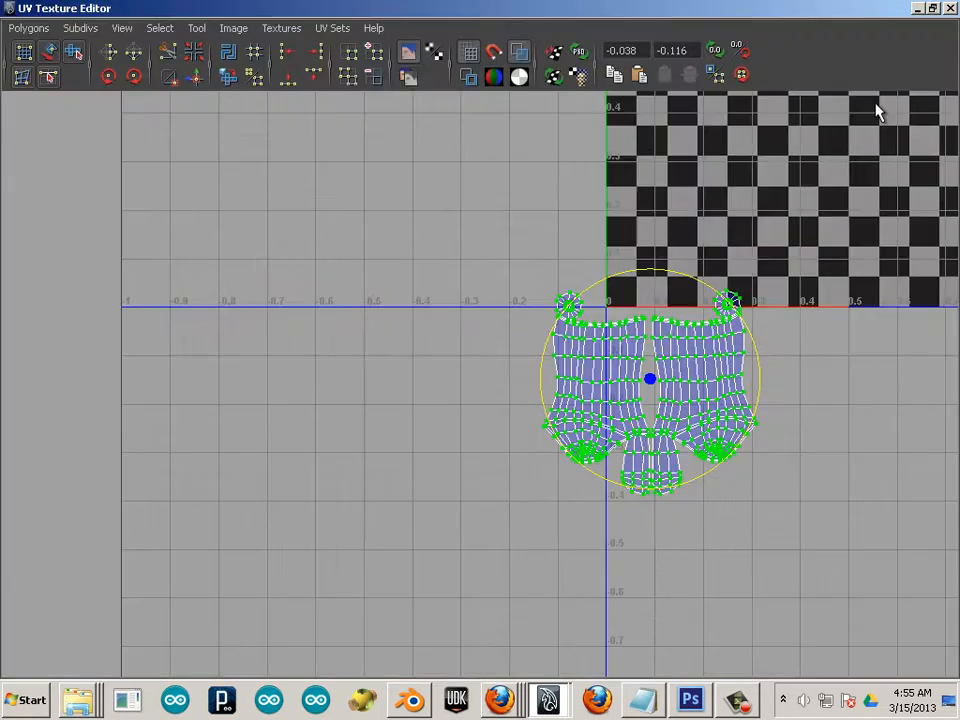
{"action": "middle_click_drag", "start_coordinate": [634, 349], "coordinate": [249, 474], "text": "alt"}
{"action": "scroll", "coordinate": [182, 425], "scroll_direction": "down", "scroll_amount": 2}
{"action": "scroll", "coordinate": [256, 398], "scroll_direction": "down", "scroll_amount": 2}
{"action": "middle_click_drag", "start_coordinate": [256, 398], "coordinate": [278, 423], "text": "alt"}
{"action": "key", "text": "w"}
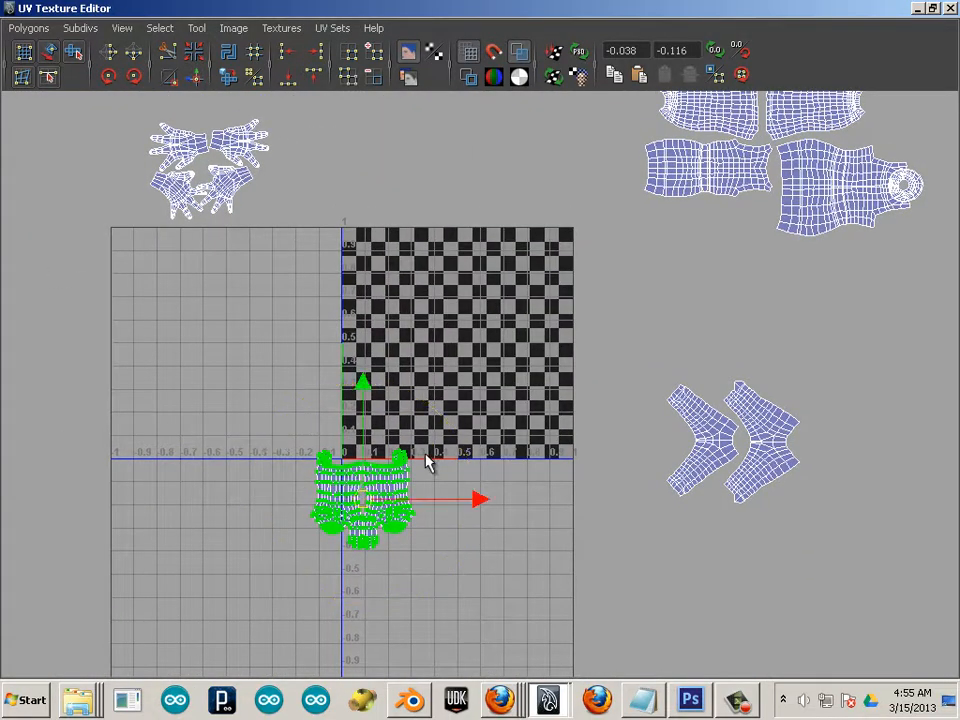
{"action": "middle_click_drag", "start_coordinate": [364, 480], "coordinate": [432, 425], "text": "alt"}
{"action": "right_click_drag", "start_coordinate": [432, 425], "coordinate": [450, 434], "text": "alt"}
{"action": "middle_click_drag", "start_coordinate": [450, 434], "coordinate": [450, 458], "text": "alt"}
{"action": "right_click_drag", "start_coordinate": [450, 458], "coordinate": [512, 469], "text": "alt"}
{"action": "left_click_drag", "start_coordinate": [387, 487], "coordinate": [426, 384]}
{"action": "middle_click_drag", "start_coordinate": [516, 427], "coordinate": [426, 481], "text": "alt"}
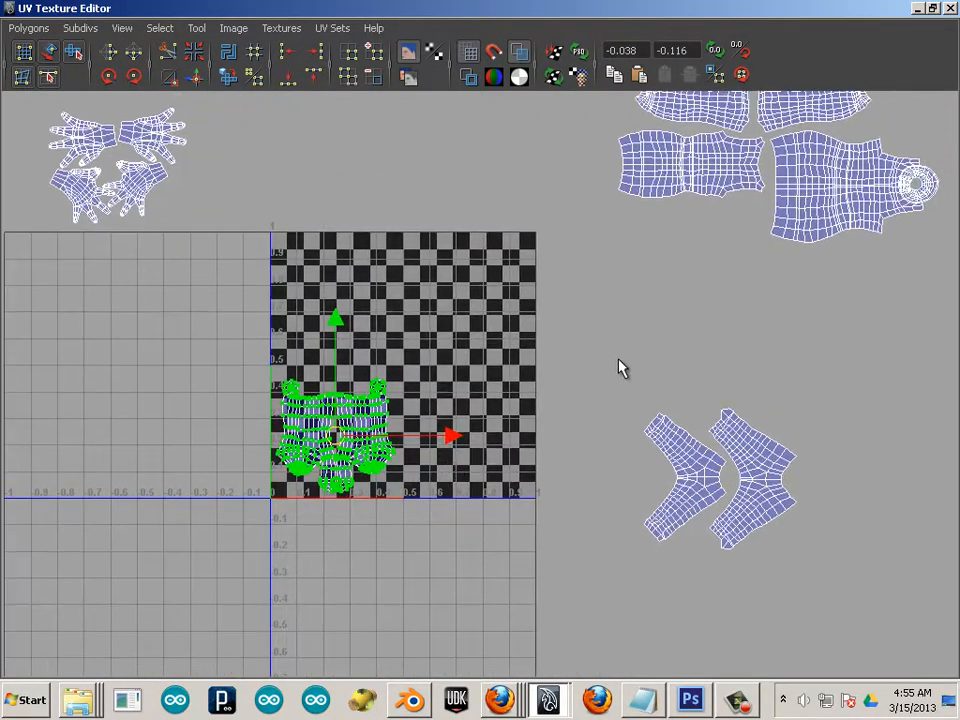
- Rotate the two leg UV shells together a quarter turn so they arch upward, and place them in the tile's lower-right corner
{"action": "left_click_drag", "start_coordinate": [617, 345], "coordinate": [884, 658]}
{"action": "key", "text": "r"}
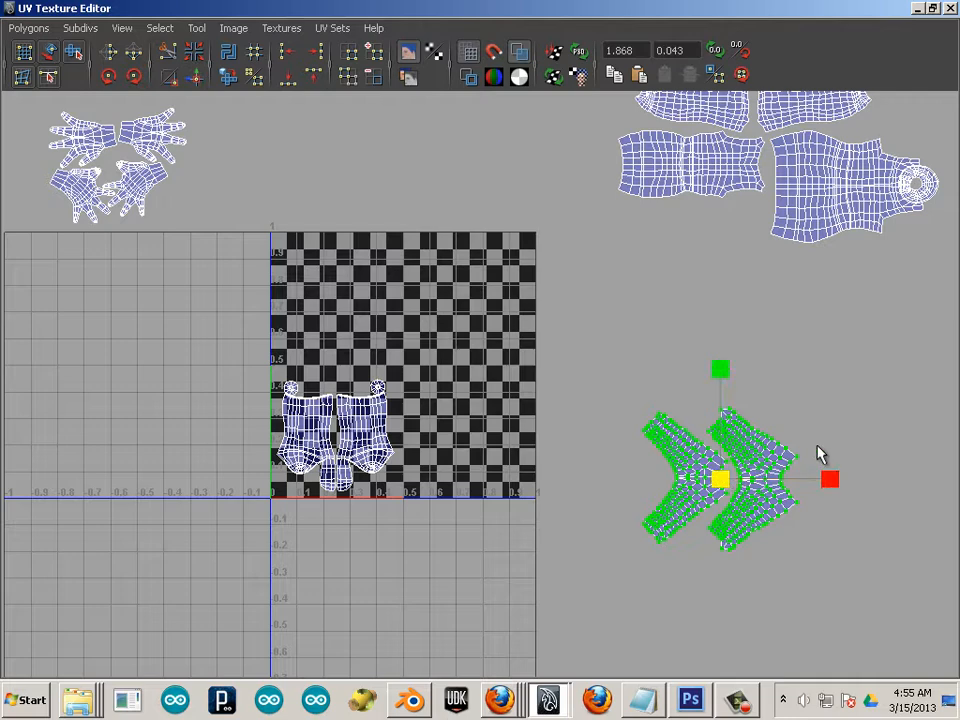
{"action": "key", "text": "e"}
{"action": "left_click_drag", "start_coordinate": [831, 452], "coordinate": [698, 425]}
{"action": "key", "text": "w"}
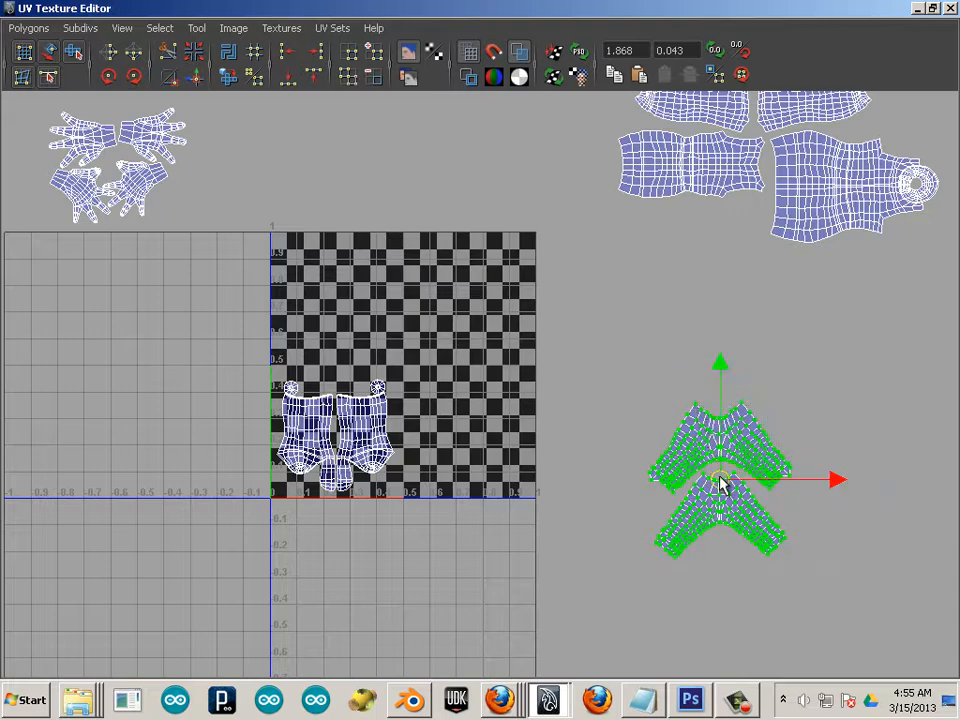
{"action": "left_click_drag", "start_coordinate": [722, 484], "coordinate": [463, 425]}
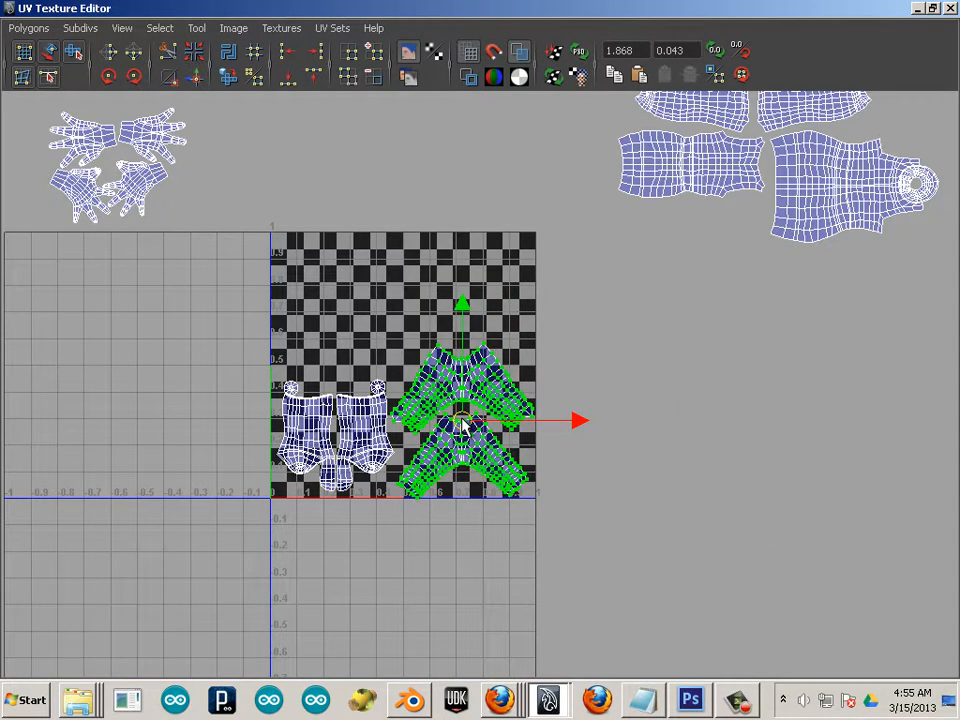
- Move the four hand UV shells together into the upper-left part of the tile, above the boots
{"action": "middle_click_drag", "start_coordinate": [463, 582], "coordinate": [502, 697], "text": "alt"}
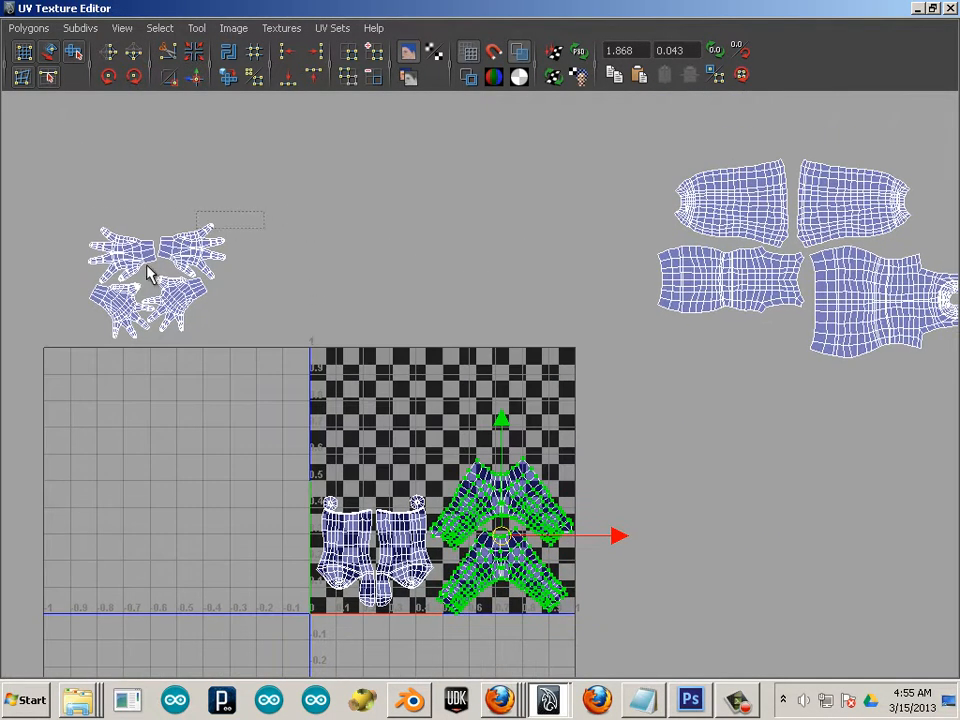
{"action": "left_click_drag", "start_coordinate": [147, 265], "coordinate": [78, 342]}
{"action": "left_click_drag", "start_coordinate": [172, 280], "coordinate": [385, 418]}
- Move the two sleeve and two torso UV shells together over to just above the checkered tile
{"action": "right_click_drag", "start_coordinate": [474, 441], "coordinate": [523, 457], "text": "alt"}
{"action": "middle_click_drag", "start_coordinate": [523, 457], "coordinate": [409, 496], "text": "alt"}
{"action": "left_click_drag", "start_coordinate": [568, 171], "coordinate": [940, 408]}
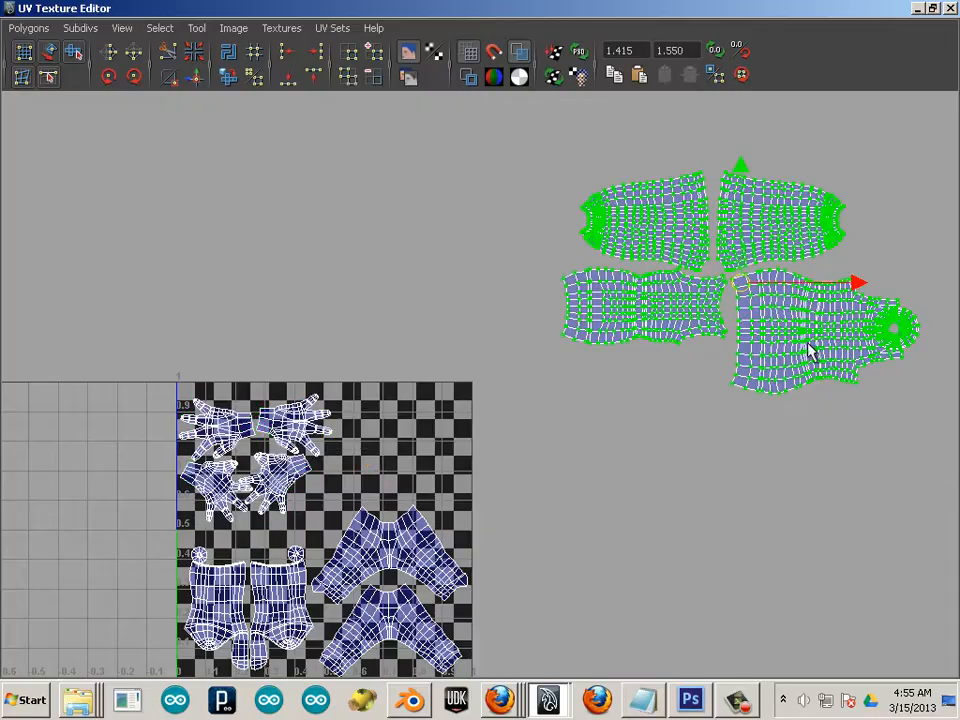
{"action": "left_click_drag", "start_coordinate": [735, 288], "coordinate": [423, 294]}
- Lower the upper leg UV shell so it nests closer over the lower leg shell
{"action": "right_click_drag", "start_coordinate": [423, 294], "coordinate": [527, 441], "text": "alt"}
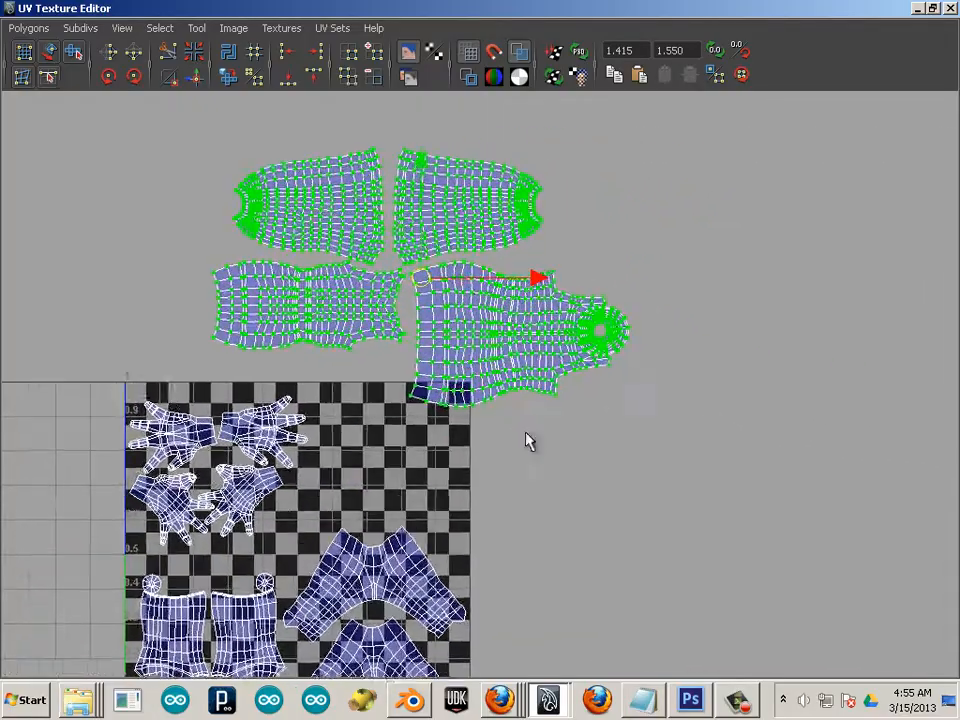
{"action": "middle_click_drag", "start_coordinate": [527, 441], "coordinate": [587, 333], "text": "alt"}
{"action": "right_click_drag", "start_coordinate": [589, 334], "coordinate": [615, 414], "text": "alt"}
{"action": "middle_click_drag", "start_coordinate": [615, 414], "coordinate": [574, 285], "text": "alt"}
{"action": "right_click_drag", "start_coordinate": [574, 285], "coordinate": [639, 364], "text": "alt"}
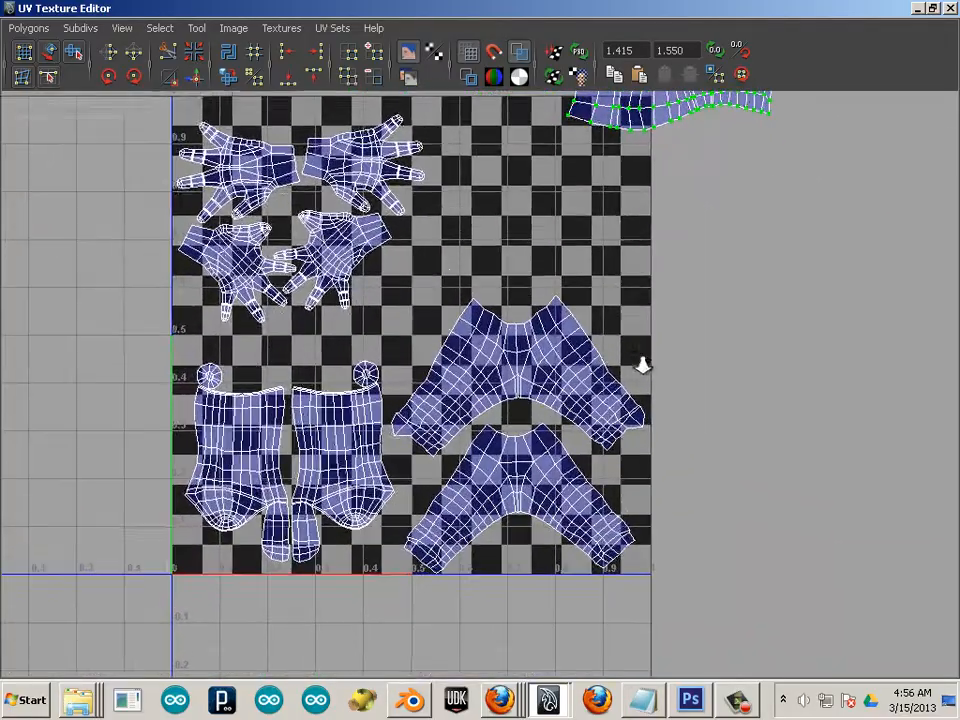
{"action": "left_click", "coordinate": [537, 375]}
{"action": "left_click", "coordinate": [519, 357]}
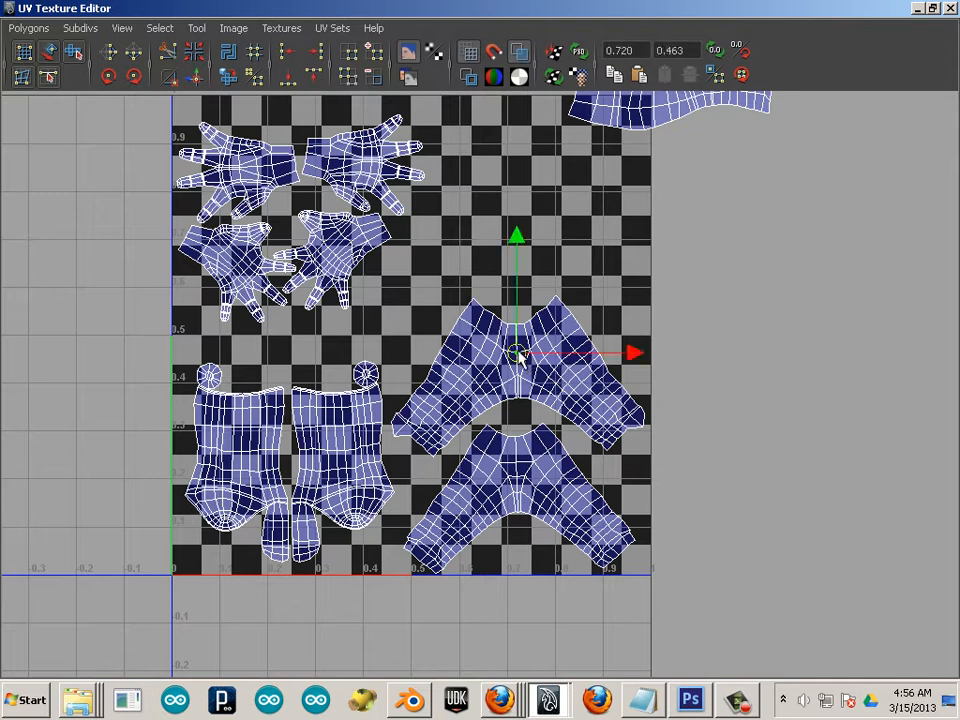
{"action": "left_click", "coordinate": [43, 55]}
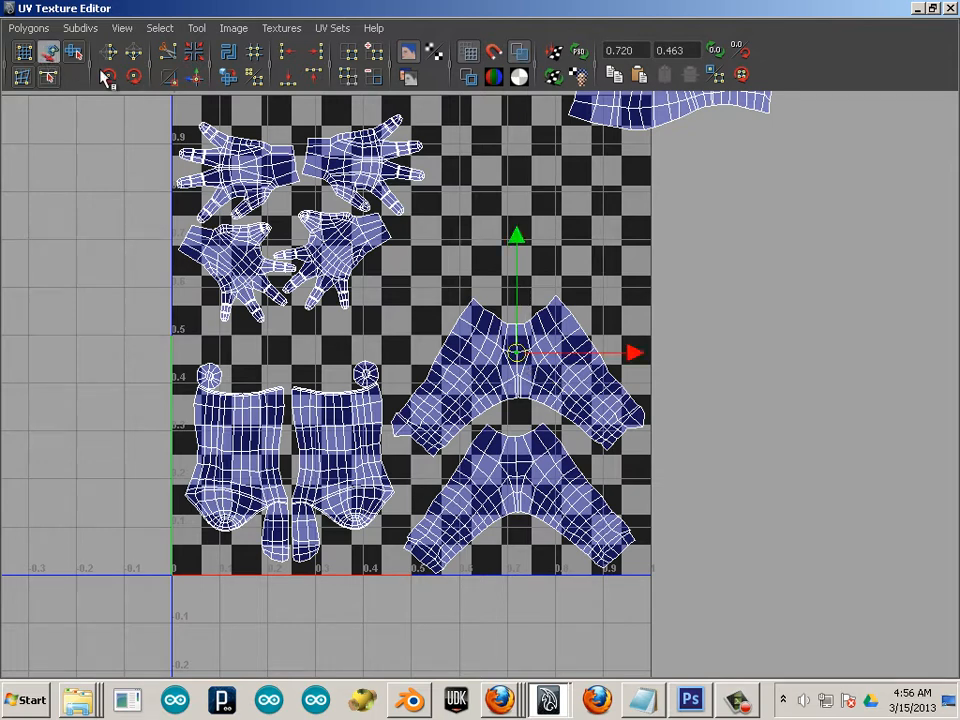
{"action": "left_click", "coordinate": [538, 343]}
{"action": "left_click_drag", "start_coordinate": [515, 267], "coordinate": [508, 276]}
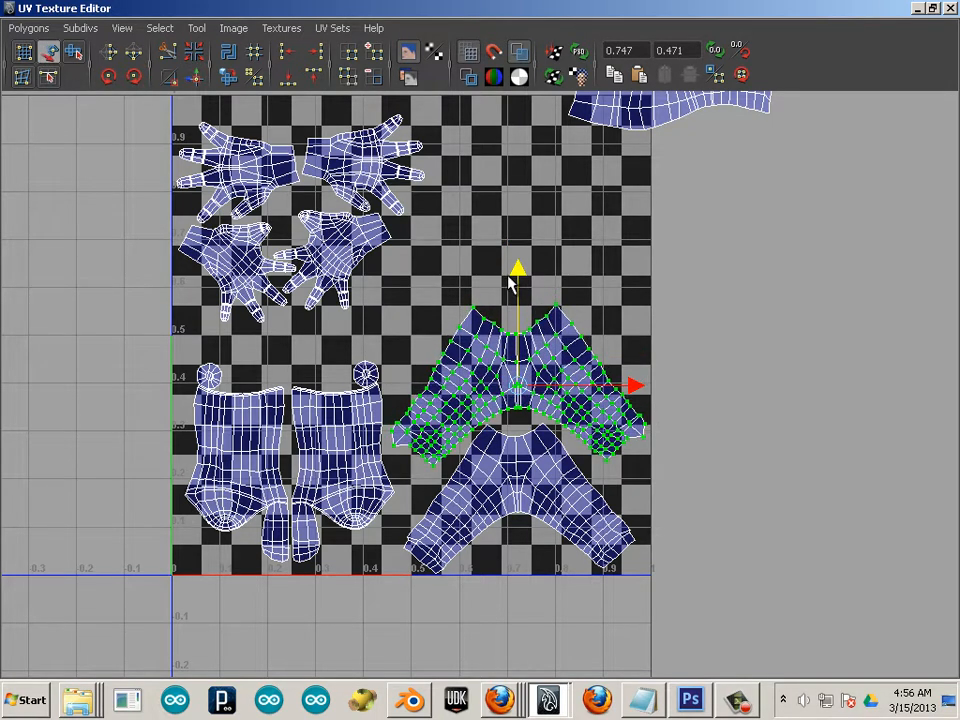
- Move the four hand UV shells down to sit just above the boots, and clear the selection
{"action": "middle_click_drag", "start_coordinate": [435, 315], "coordinate": [502, 394], "text": "alt"}
{"action": "left_click_drag", "start_coordinate": [510, 196], "coordinate": [222, 405]}
{"action": "left_click_drag", "start_coordinate": [368, 203], "coordinate": [376, 362]}
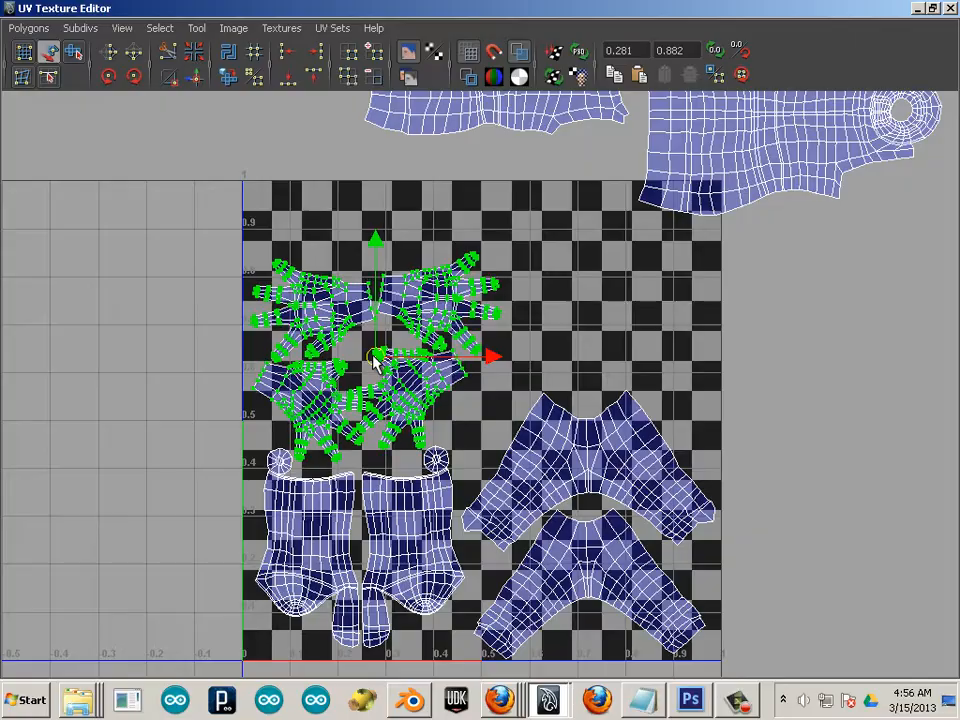
{"action": "left_click", "coordinate": [509, 401]}
- Select both boot UV shells and shift them slightly down and left, close to the tile's lower-left corner
{"action": "middle_click_drag", "start_coordinate": [512, 306], "coordinate": [583, 334], "text": "alt"}
{"action": "scroll", "coordinate": [489, 392], "scroll_direction": "down", "scroll_amount": 1}
{"action": "right_click_drag", "start_coordinate": [583, 334], "coordinate": [742, 458], "text": "alt"}
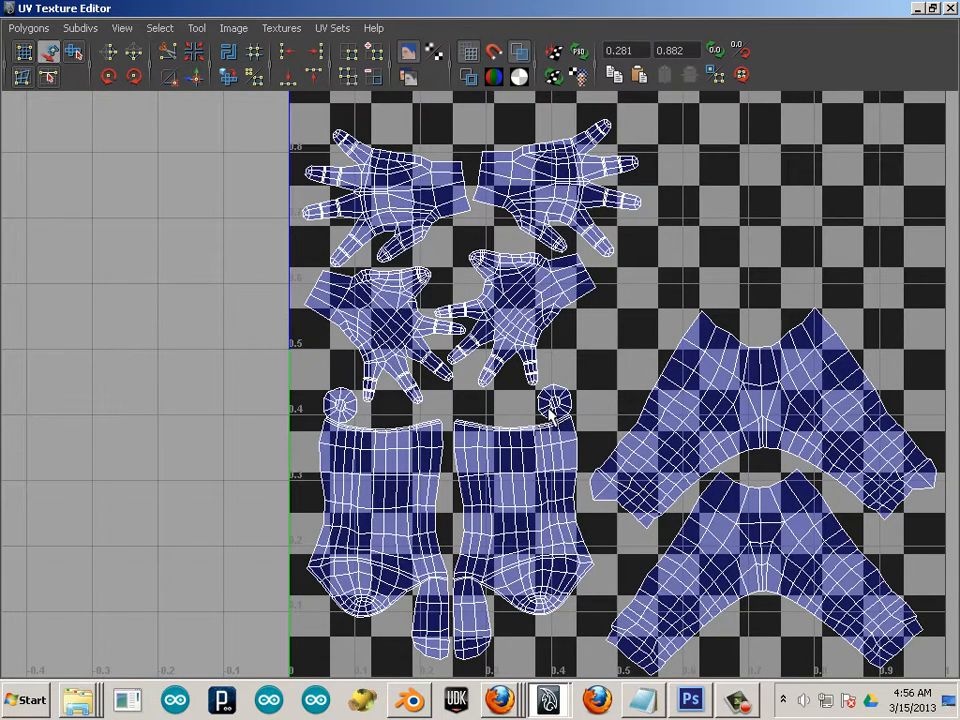
{"action": "right_click_drag", "start_coordinate": [574, 435], "coordinate": [380, 430], "text": "alt"}
{"action": "left_click", "coordinate": [381, 443]}
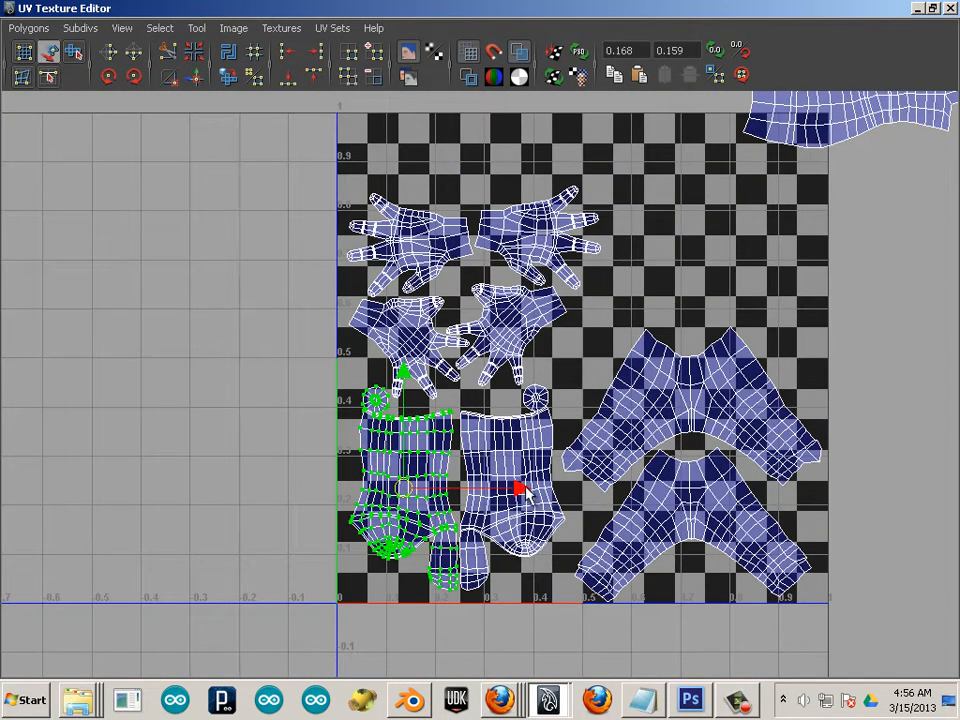
{"action": "left_click", "coordinate": [537, 483], "text": "shift"}
{"action": "left_click_drag", "start_coordinate": [445, 365], "coordinate": [453, 376]}
{"action": "left_click_drag", "start_coordinate": [575, 497], "coordinate": [562, 499]}
- Shift the four hand UV shells against the tile's left edge and down closely onto the boots, and clear the selection
{"action": "scroll", "coordinate": [362, 458], "scroll_direction": "up", "scroll_amount": 2}
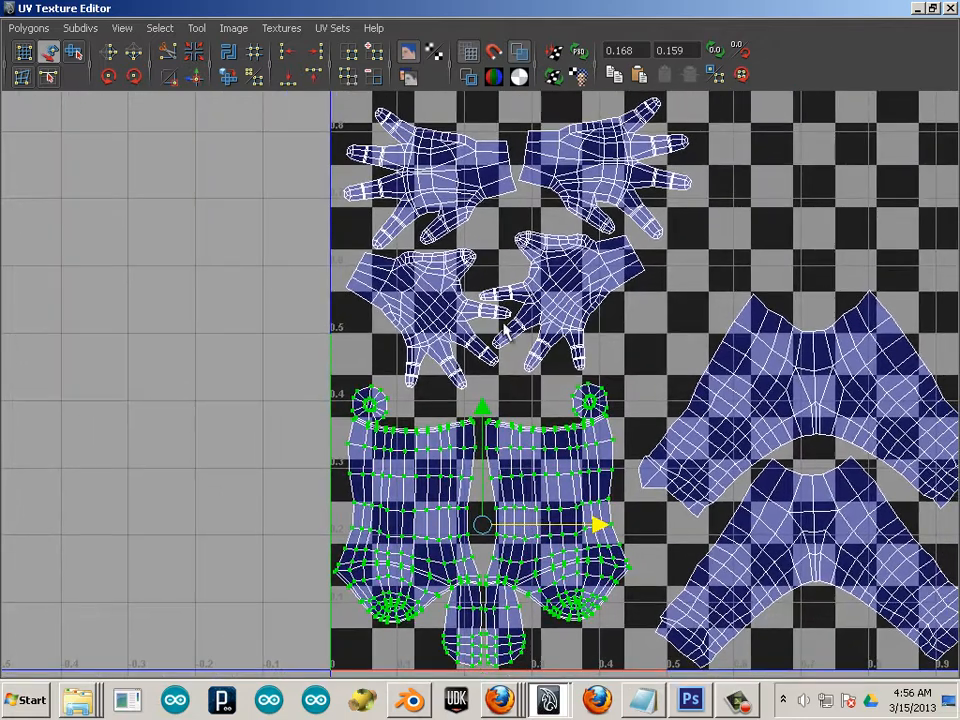
{"action": "left_click", "coordinate": [440, 170]}
{"action": "left_click", "coordinate": [590, 196], "text": "shift"}
{"action": "left_click", "coordinate": [579, 274], "text": "shift"}
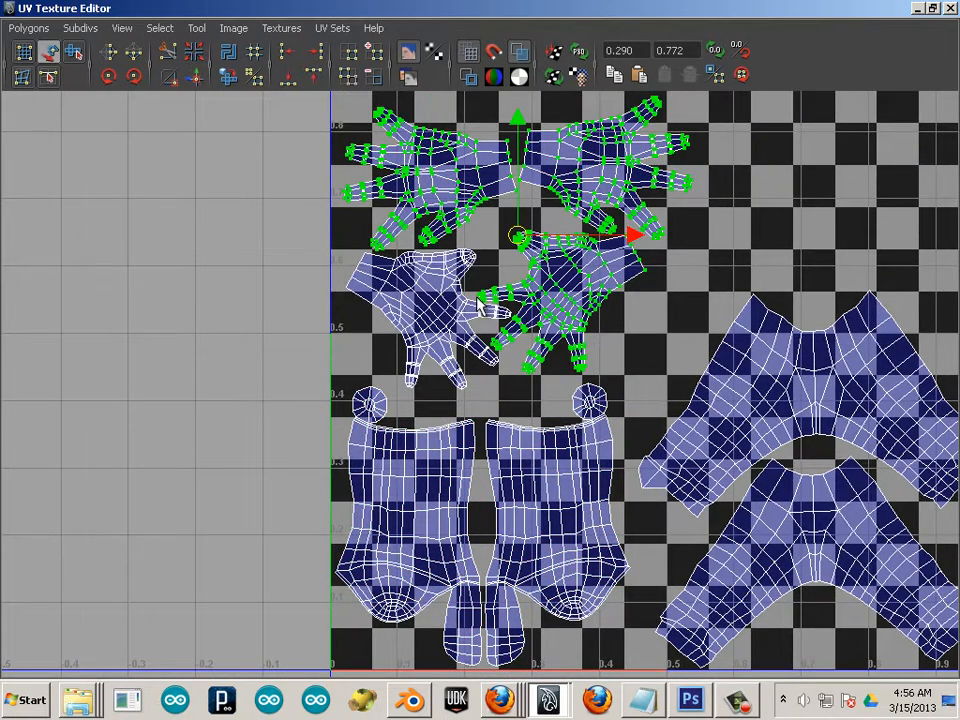
{"action": "left_click", "coordinate": [475, 300], "text": "shift"}
{"action": "left_click_drag", "start_coordinate": [512, 243], "coordinate": [498, 266]}
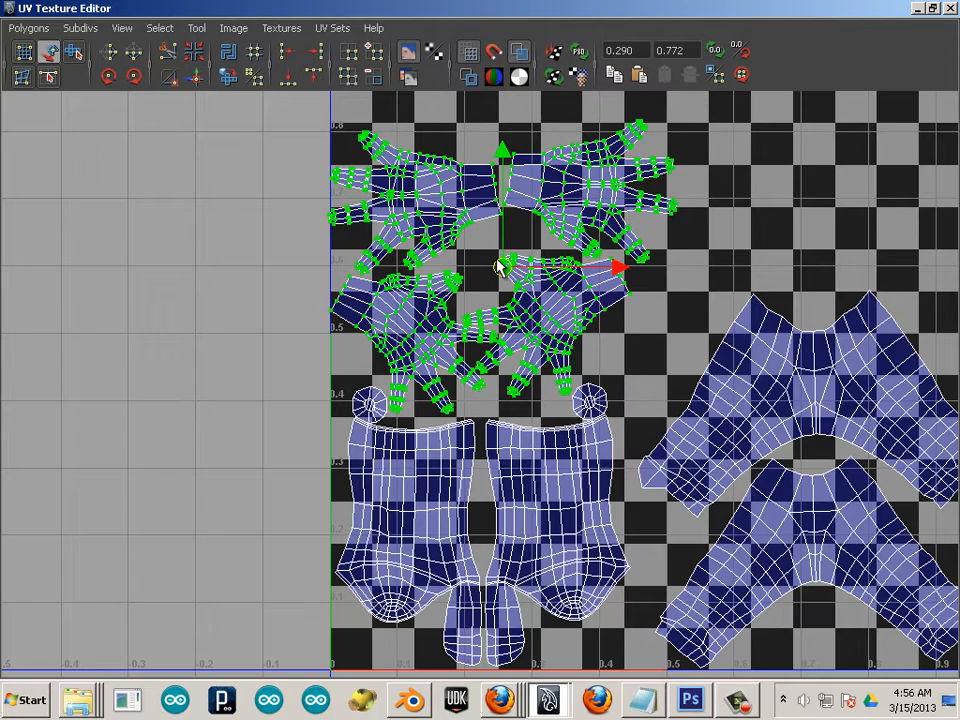
{"action": "left_click", "coordinate": [650, 341]}
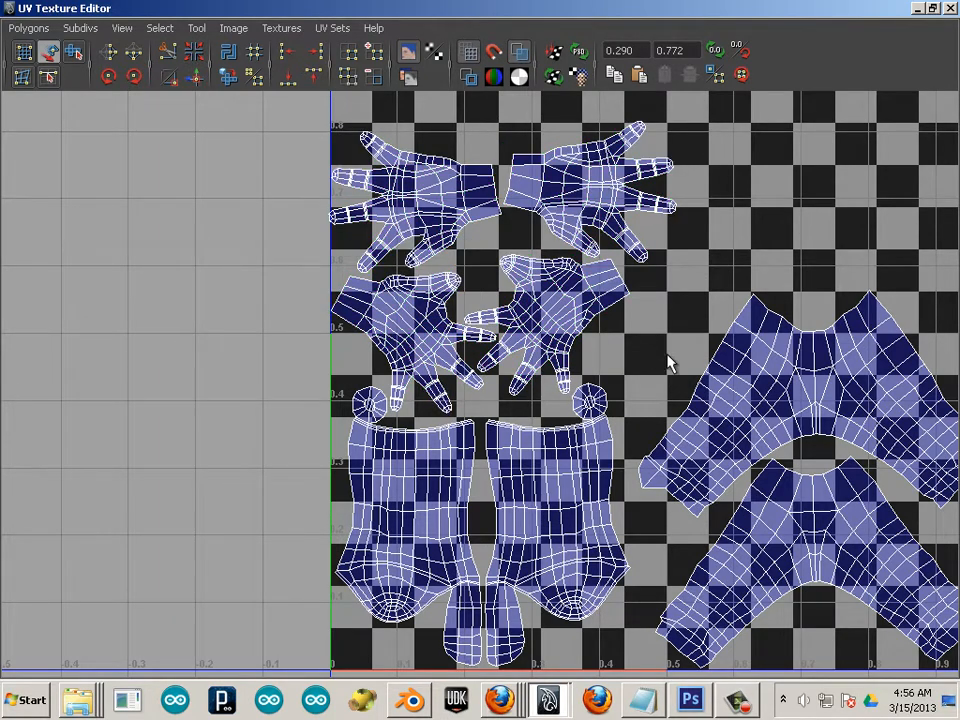
- Try to place the two sleeve UV shells in the tile's upper area above the hands and legs, and undo the move
{"action": "middle_click_drag", "start_coordinate": [703, 374], "coordinate": [564, 336], "text": "alt"}
{"action": "scroll", "coordinate": [564, 336], "scroll_direction": "down", "scroll_amount": 1}
{"action": "left_click", "coordinate": [621, 336]}
{"action": "middle_click_drag", "start_coordinate": [552, 206], "coordinate": [487, 410], "text": "alt"}
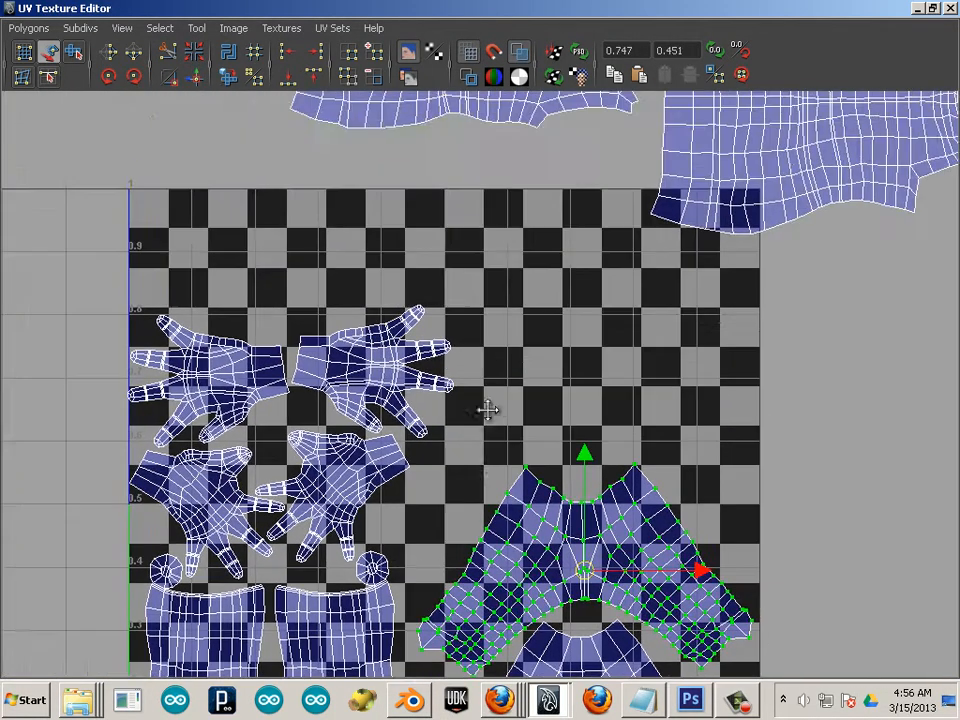
{"action": "scroll", "coordinate": [487, 410], "scroll_direction": "down", "scroll_amount": 2}
{"action": "scroll", "coordinate": [545, 246], "scroll_direction": "down", "scroll_amount": 1}
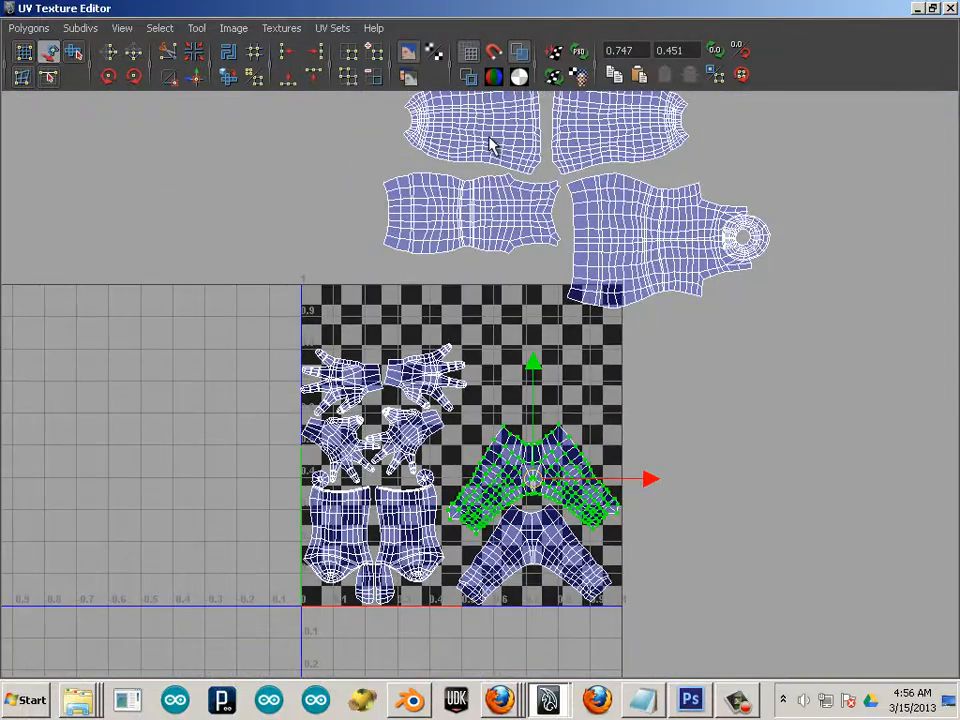
{"action": "left_click", "coordinate": [491, 146]}
{"action": "left_click", "coordinate": [578, 160], "text": "shift"}
{"action": "left_click_drag", "start_coordinate": [534, 126], "coordinate": [456, 336]}
{"action": "key", "text": "z"}
{"action": "right_click_drag", "start_coordinate": [436, 331], "coordinate": [442, 331], "text": "alt"}
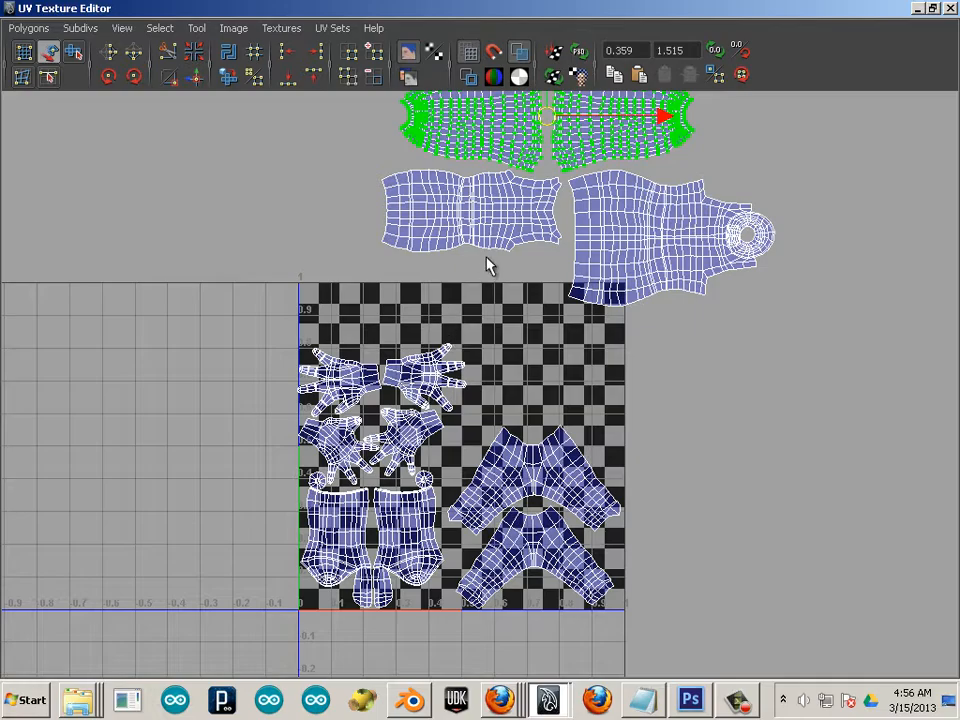
- Shift the two sleeve UV shells slightly right and up, above the two torso shells
{"action": "middle_click_drag", "start_coordinate": [487, 258], "coordinate": [536, 420], "text": "alt"}
{"action": "right_click_drag", "start_coordinate": [536, 420], "coordinate": [615, 428], "text": "alt"}
{"action": "middle_click_drag", "start_coordinate": [615, 428], "coordinate": [563, 389], "text": "alt"}
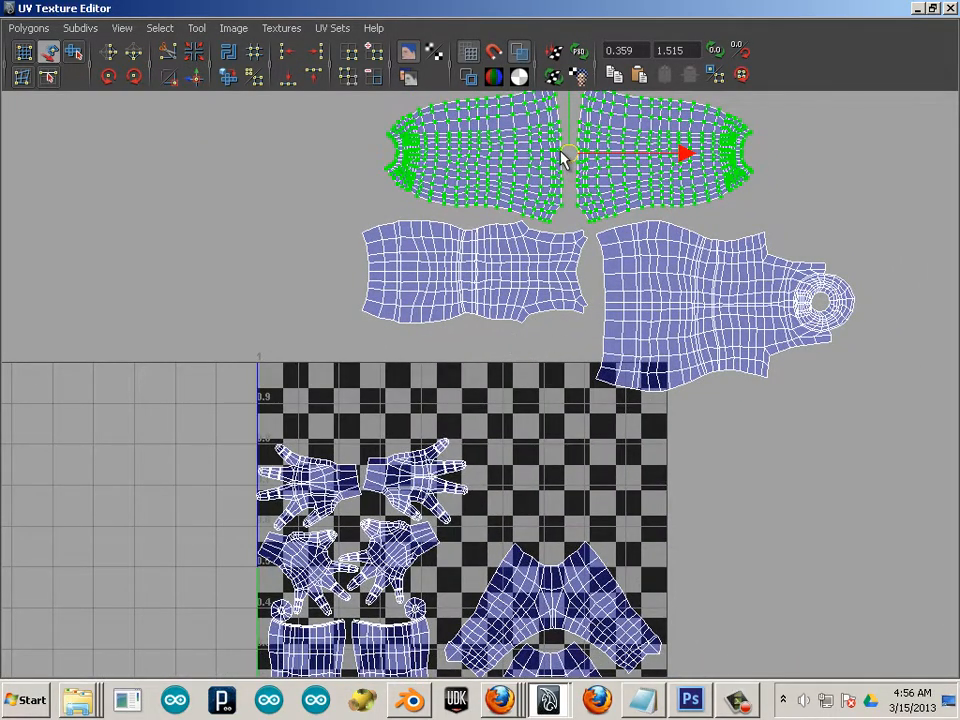
{"action": "left_click_drag", "start_coordinate": [562, 158], "coordinate": [590, 145]}
- Examine the checker pattern on the character's arms, torso and skirt in the 3D view beside the UV layout
{"action": "double_click", "coordinate": [342, 16]}
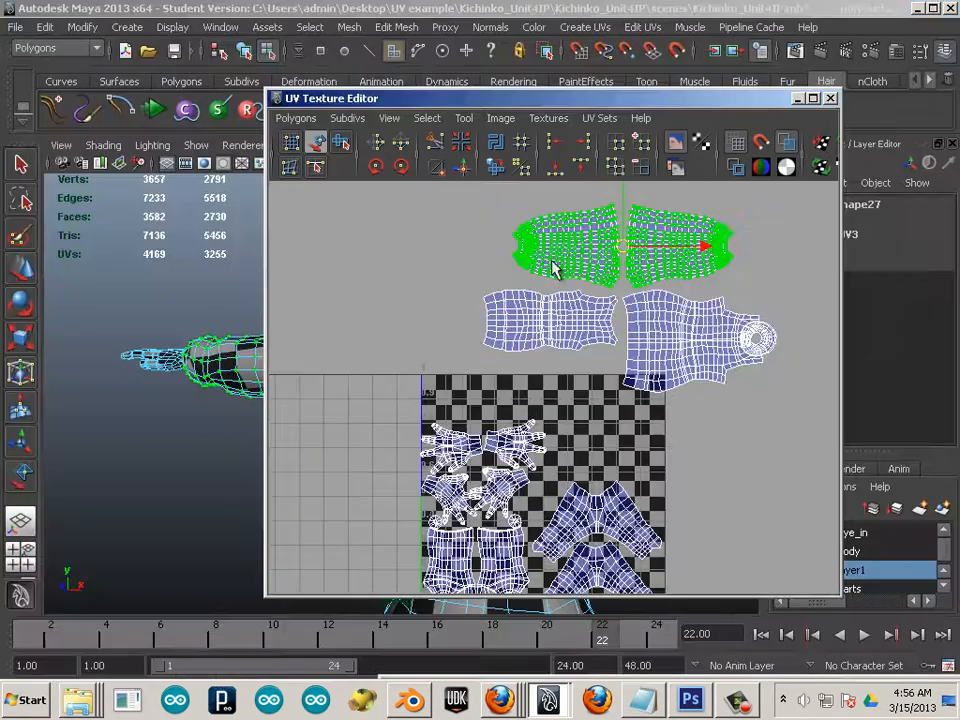
{"action": "middle_click_drag", "start_coordinate": [204, 388], "coordinate": [154, 369], "text": "alt"}
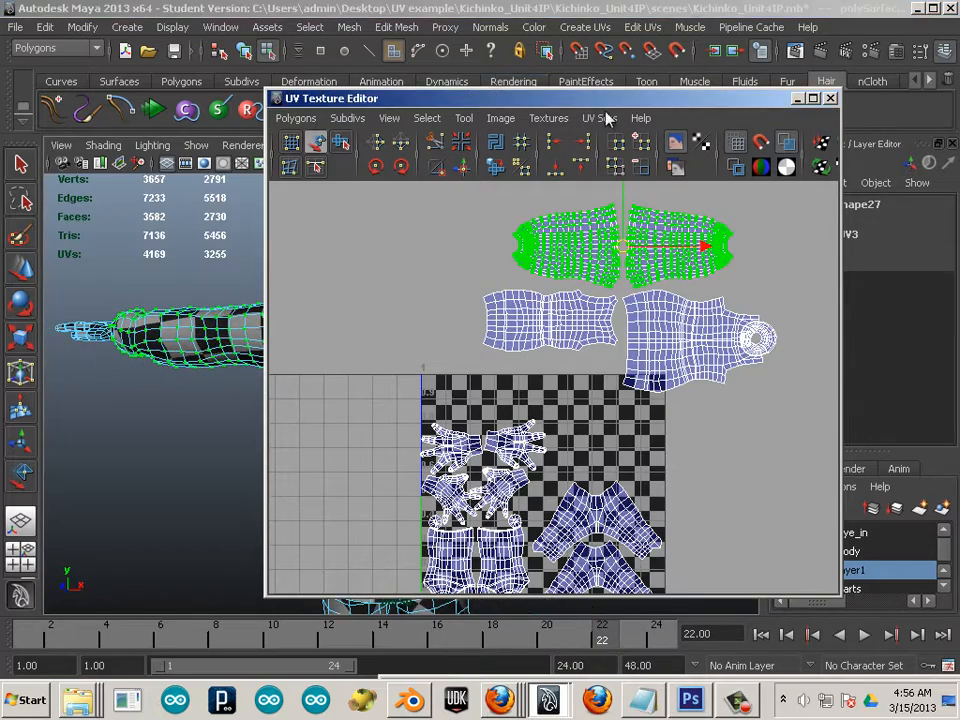
{"action": "left_click_drag", "start_coordinate": [497, 98], "coordinate": [739, 158]}
{"action": "middle_click_drag", "start_coordinate": [343, 381], "coordinate": [276, 280], "text": "alt"}
{"action": "left_click_drag", "start_coordinate": [277, 280], "coordinate": [341, 274], "text": "alt"}
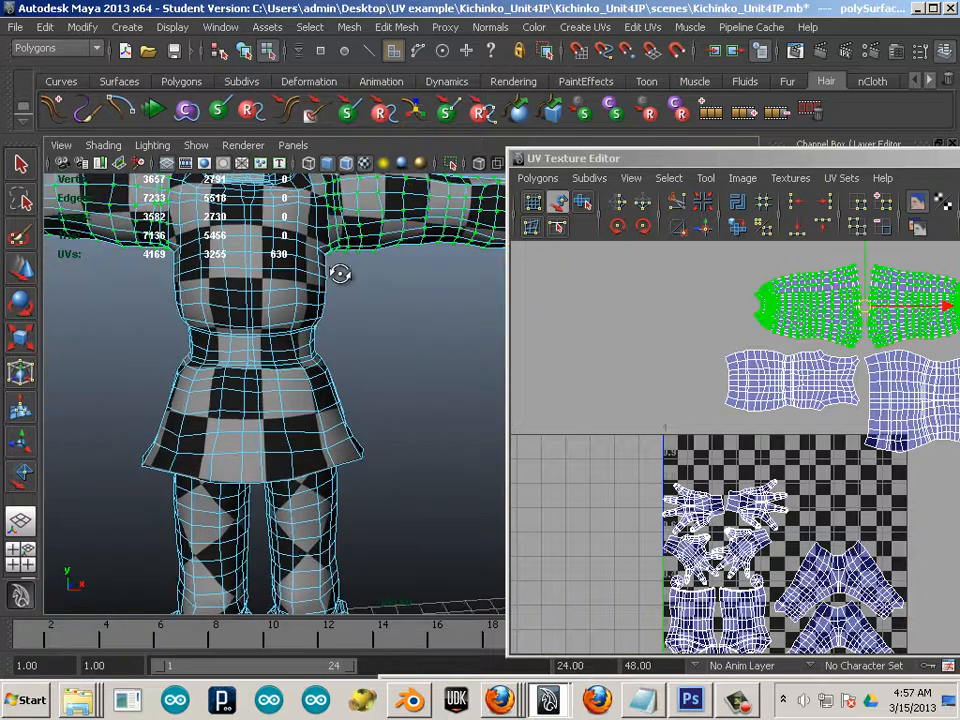
{"action": "middle_click_drag", "start_coordinate": [371, 292], "coordinate": [321, 377], "text": "alt"}
{"action": "left_click_drag", "start_coordinate": [321, 377], "coordinate": [335, 407], "text": "alt"}
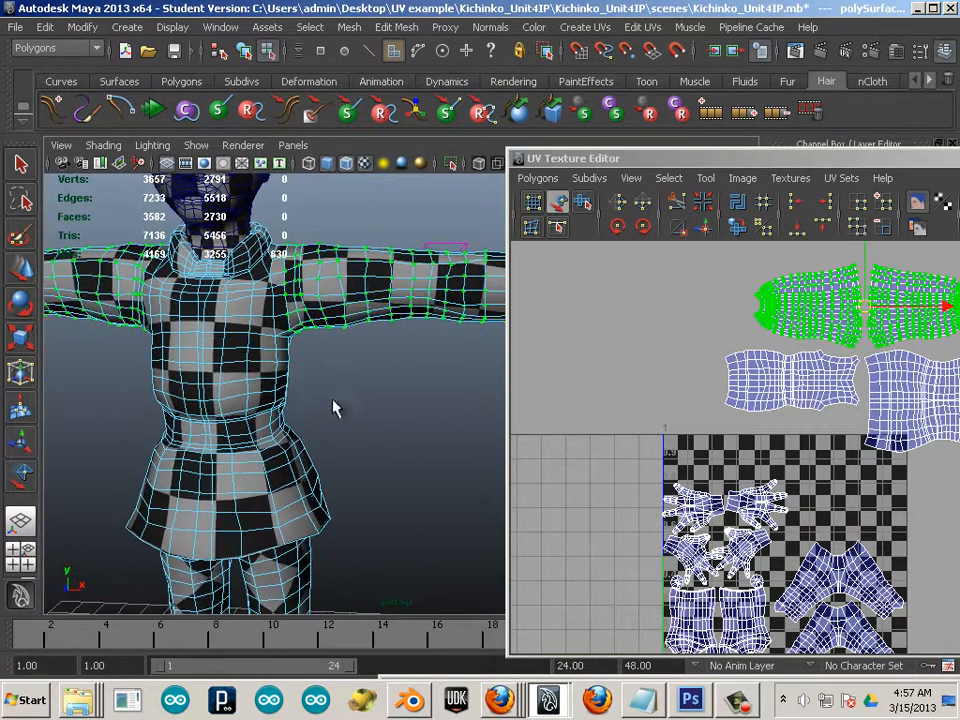
{"action": "left_click_drag", "start_coordinate": [560, 158], "coordinate": [365, 125]}
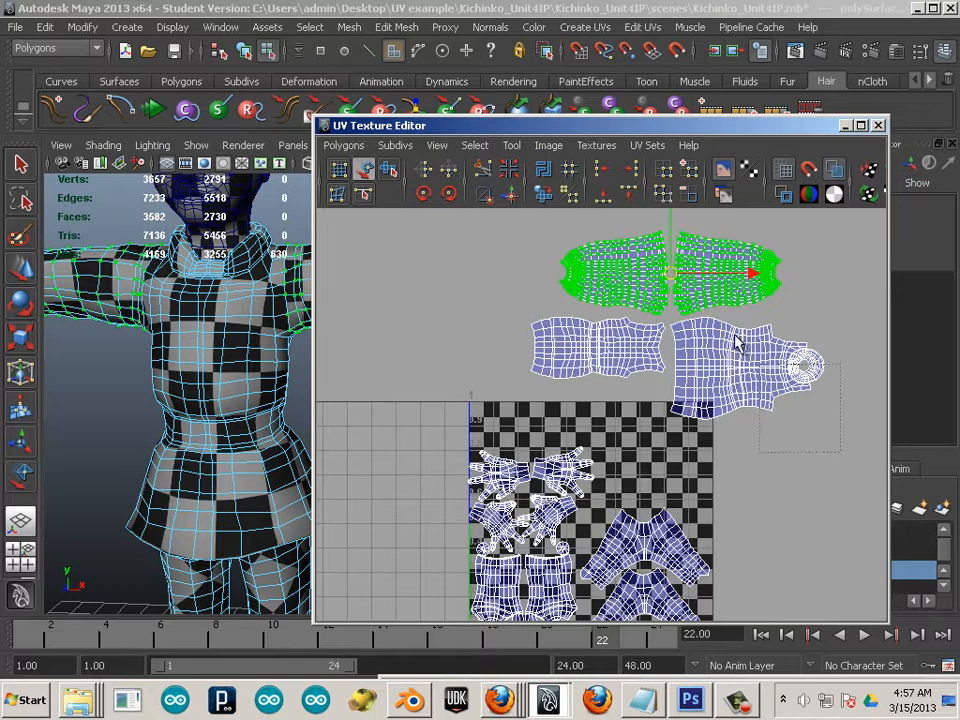
- Scale the two sleeve and two torso UV shells down slightly together, and clear the selection
{"action": "left_click_drag", "start_coordinate": [517, 207], "coordinate": [514, 211]}
{"action": "left_click", "coordinate": [882, 425]}
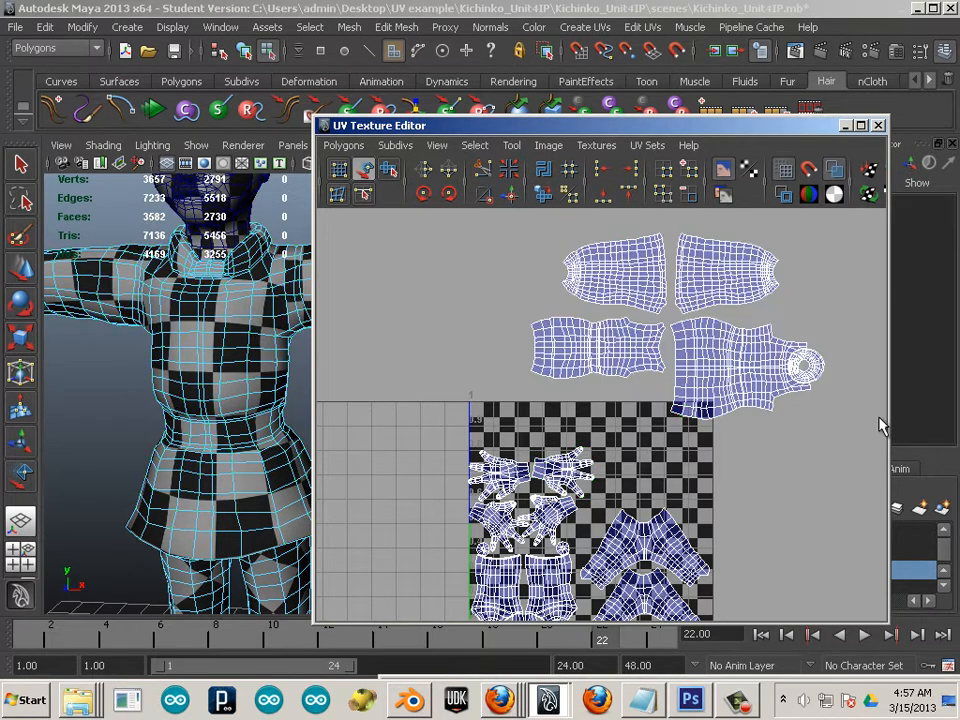
{"action": "left_click_drag", "start_coordinate": [497, 206], "coordinate": [617, 313]}
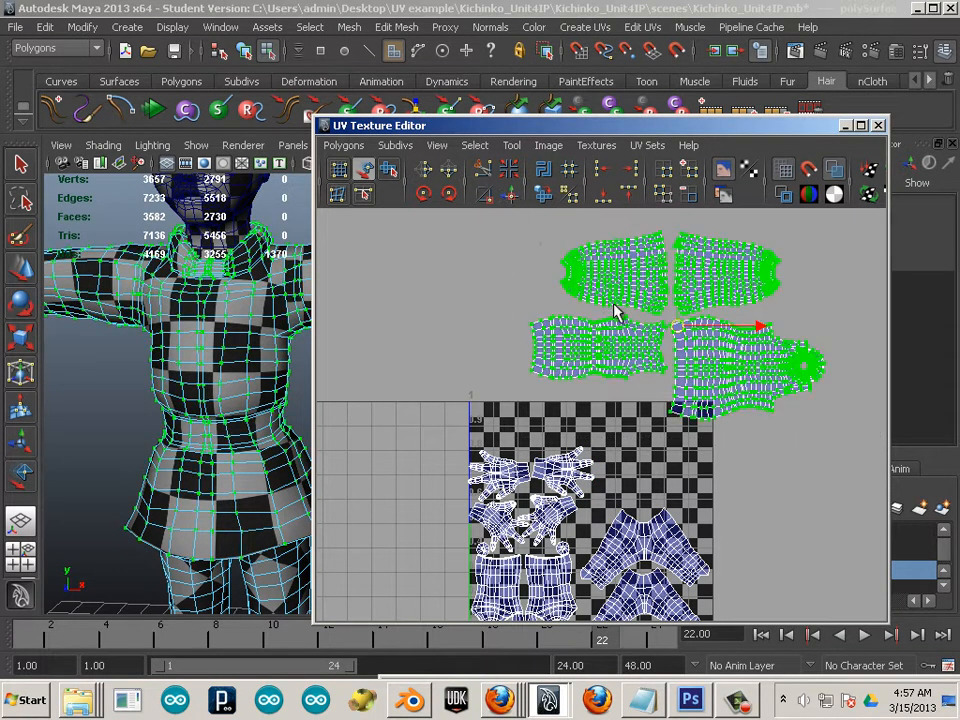
{"action": "key", "text": "r"}
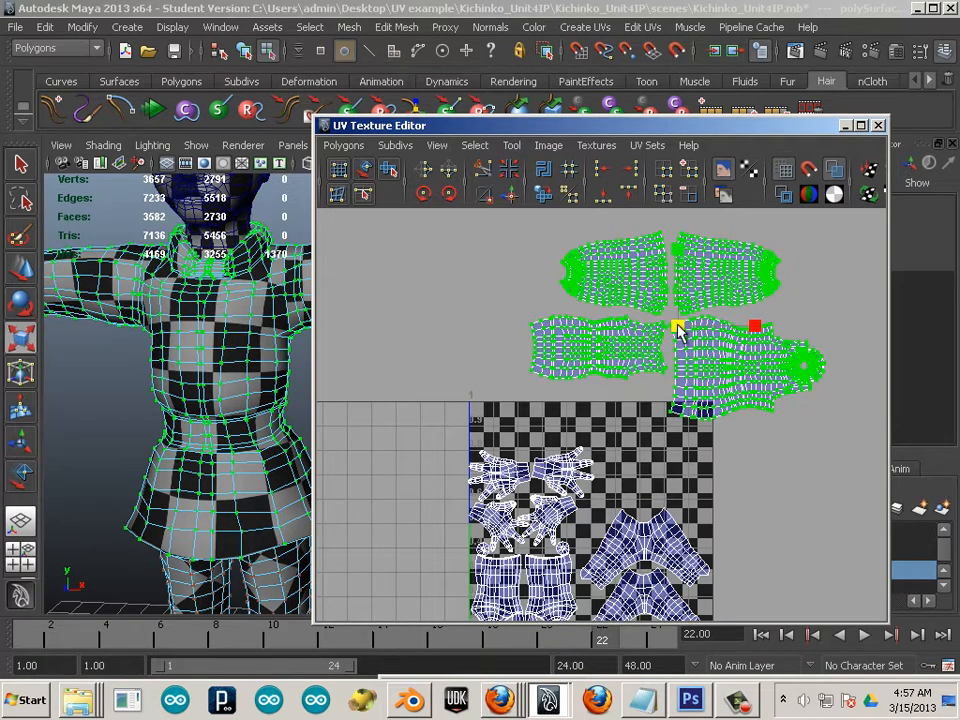
{"action": "left_click_drag", "start_coordinate": [677, 330], "coordinate": [681, 343]}
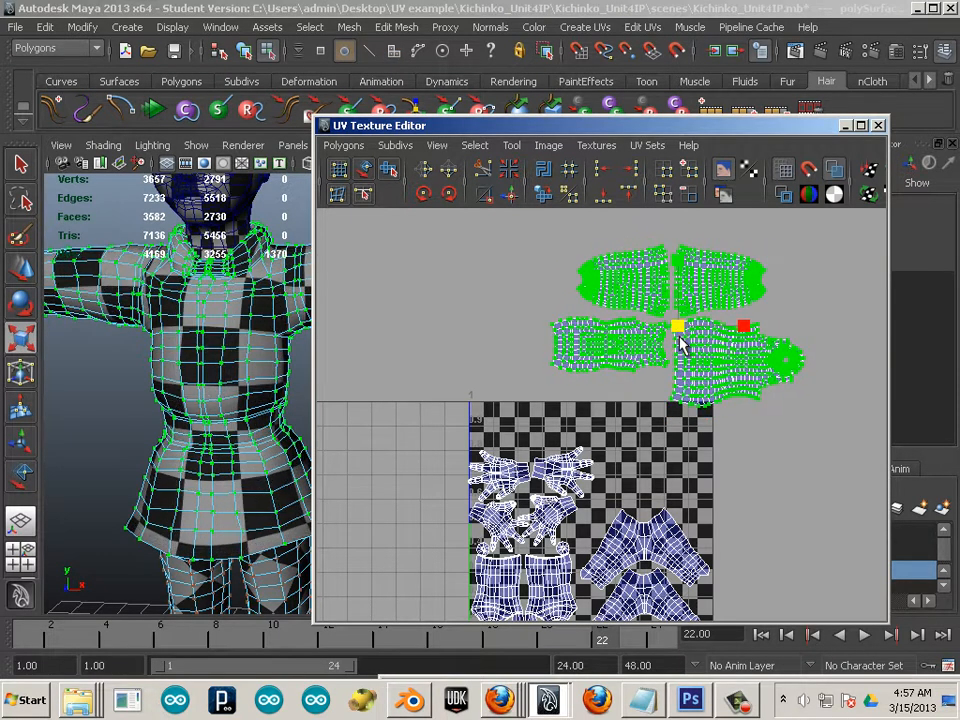
{"action": "left_click", "coordinate": [733, 485]}
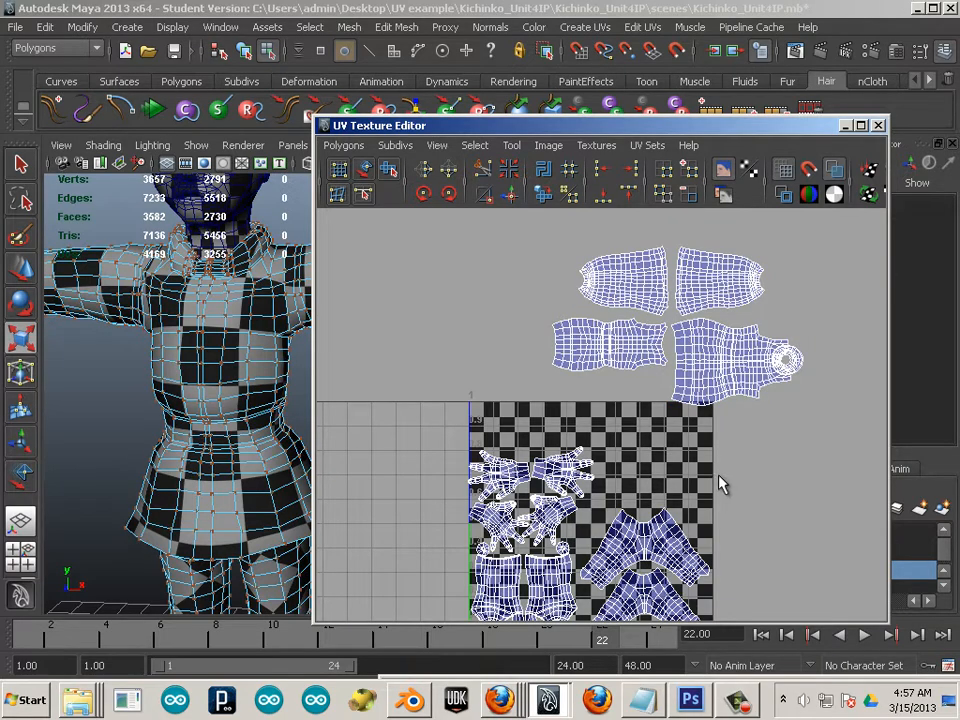
{"action": "middle_click_drag", "start_coordinate": [619, 393], "coordinate": [589, 322], "text": "alt"}
{"action": "right_click_drag", "start_coordinate": [589, 322], "coordinate": [699, 288], "text": "alt"}
{"action": "left_click", "coordinate": [710, 260]}
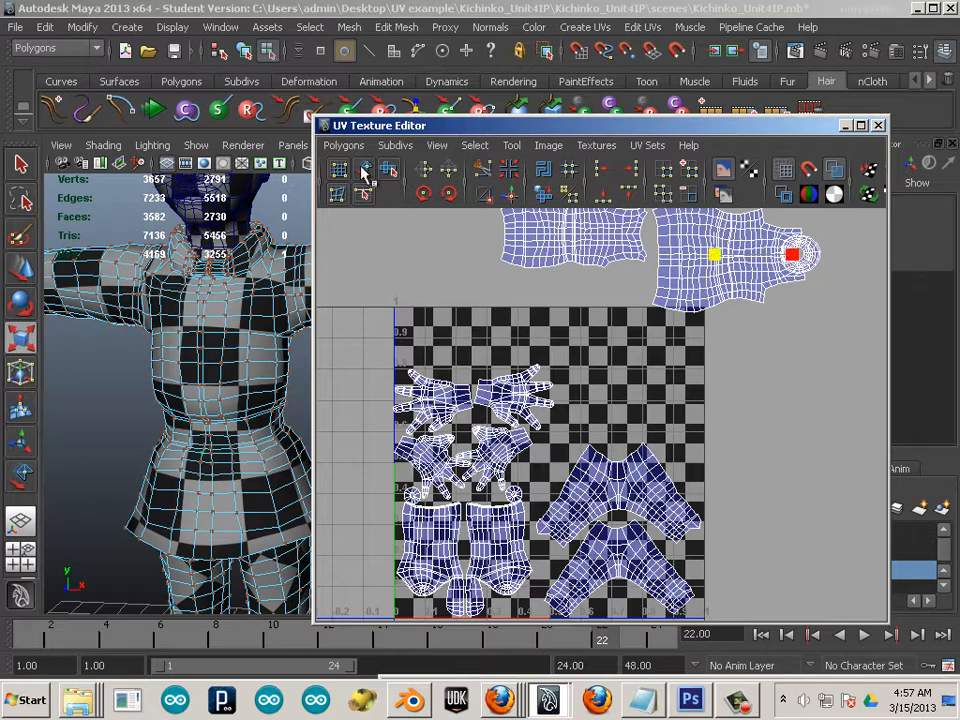
{"action": "left_click", "coordinate": [364, 171]}
{"action": "middle_click_drag", "start_coordinate": [699, 312], "coordinate": [673, 376], "text": "alt"}
{"action": "mouse_move", "coordinate": [690, 323]}
{"action": "left_mouse_down"}
{"action": "mouse_move", "coordinate": [634, 435]}
{"action": "mouse_move", "coordinate": [611, 433]}
{"action": "mouse_move", "coordinate": [664, 435]}
{"action": "mouse_move", "coordinate": [700, 342]}
{"action": "left_mouse_up"}
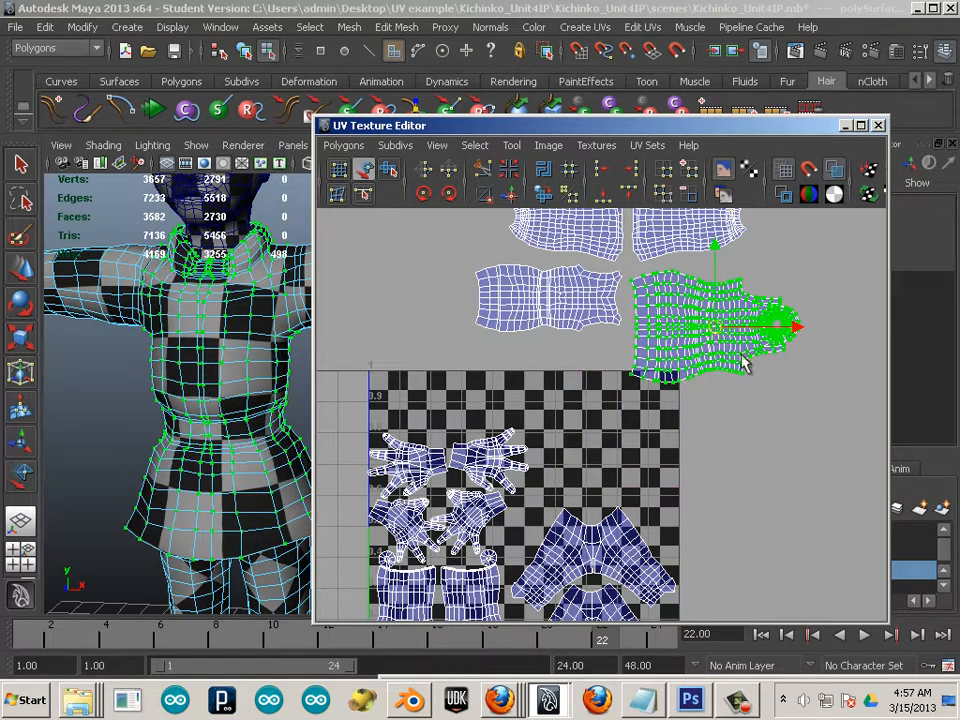
- Select all of the body's UV shells and scale them down uniformly together
{"action": "right_click_drag", "start_coordinate": [746, 364], "coordinate": [512, 280], "text": "alt"}
{"action": "left_click_drag", "start_coordinate": [389, 222], "coordinate": [832, 683]}
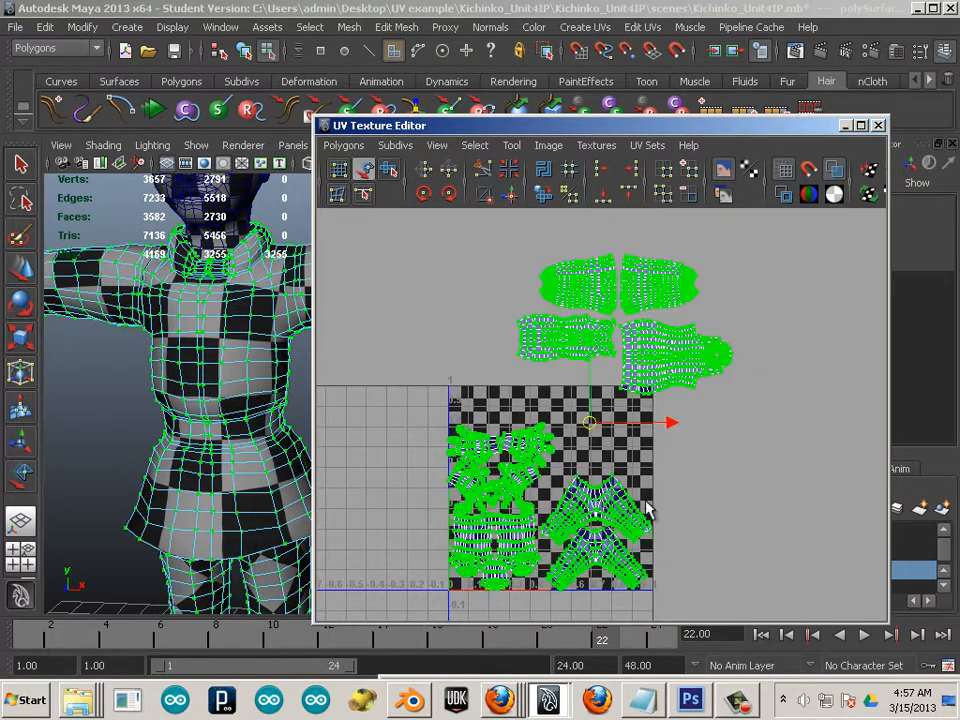
{"action": "key", "text": "r"}
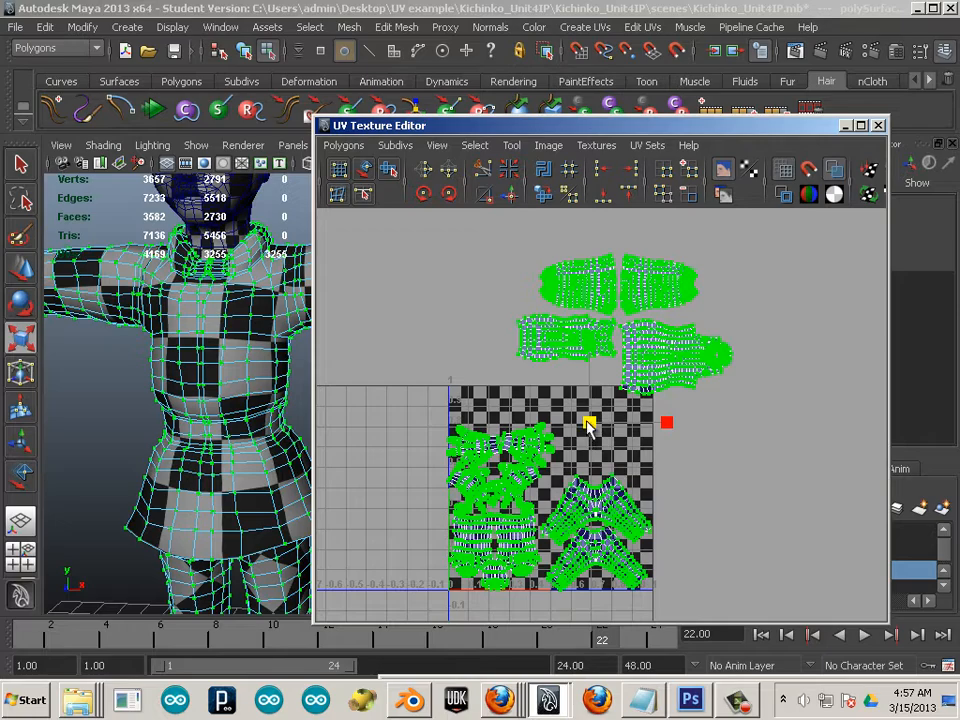
{"action": "left_click_drag", "start_coordinate": [590, 425], "coordinate": [593, 440]}
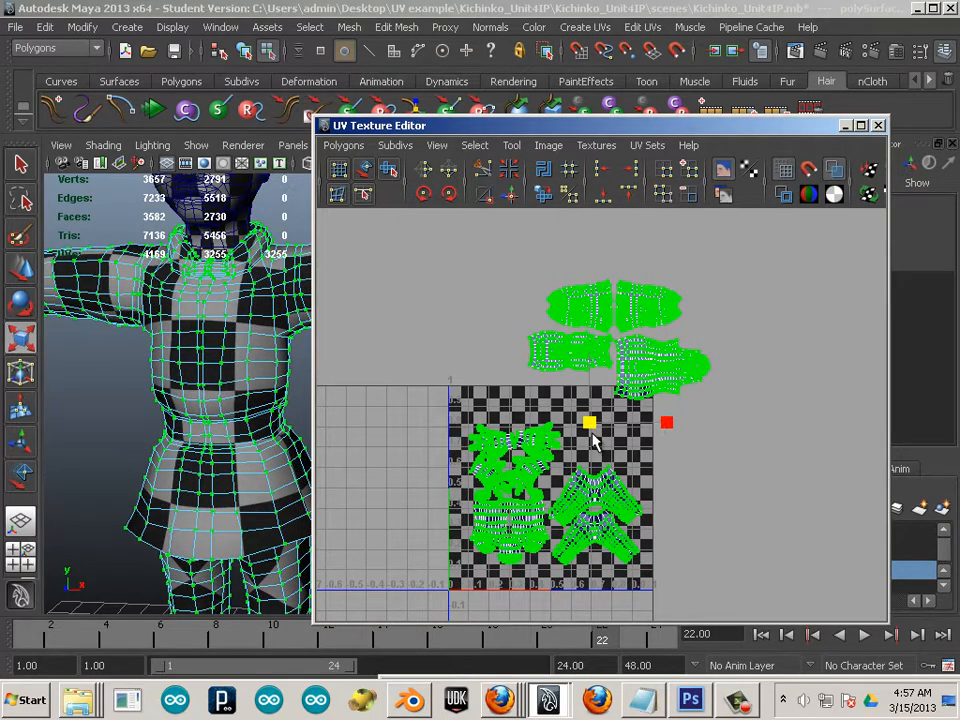
- Move the hand, boot and trouser UV shells together down and left into the tile's lower-left corner
{"action": "key", "text": "w"}
{"action": "left_click", "coordinate": [687, 472]}
{"action": "left_click_drag", "start_coordinate": [730, 611], "coordinate": [429, 411]}
{"action": "left_click_drag", "start_coordinate": [553, 497], "coordinate": [539, 530]}
- Move the larger torso UV shell with the ring-shaped end into the tile, directly above the two trouser shells
{"action": "right_click_drag", "start_coordinate": [622, 478], "coordinate": [775, 508], "text": "alt"}
{"action": "left_click", "coordinate": [734, 348]}
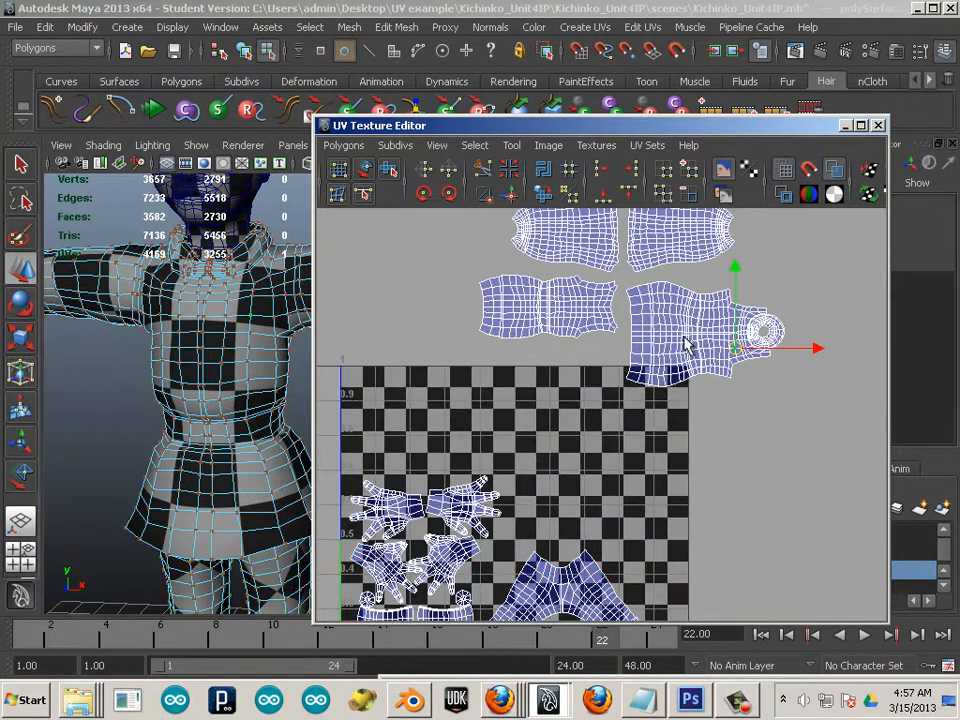
{"action": "left_click", "coordinate": [366, 170]}
{"action": "left_click", "coordinate": [709, 343]}
{"action": "left_click_drag", "start_coordinate": [709, 343], "coordinate": [600, 507]}
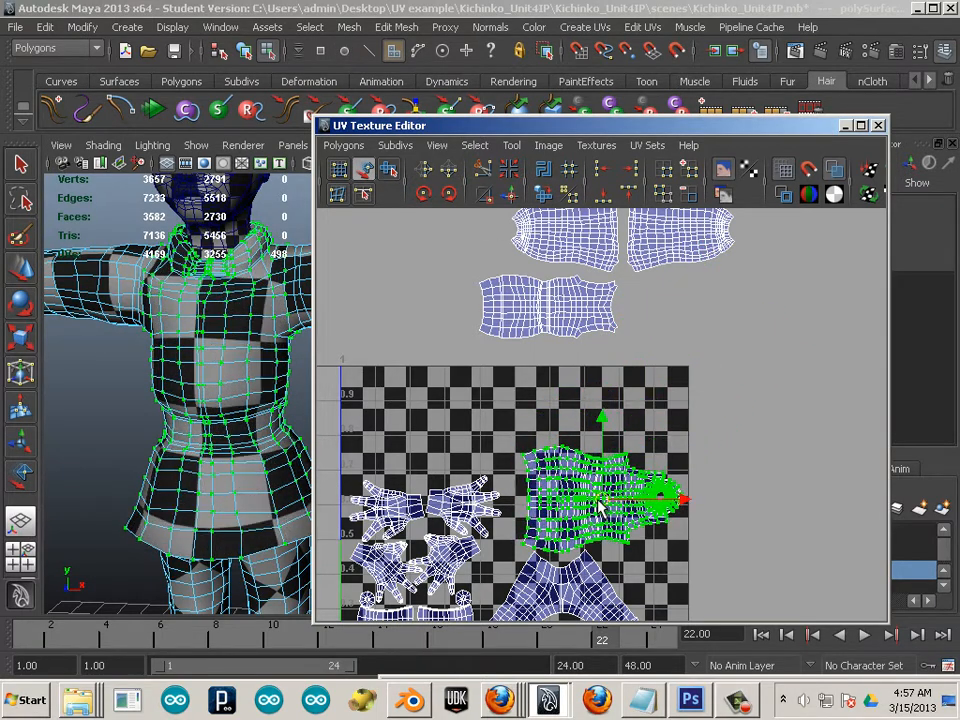
- Move the smaller torso UV shell into the tile's upper-right area, just above the larger torso shell
{"action": "left_click", "coordinate": [655, 410]}
{"action": "left_click", "coordinate": [563, 317]}
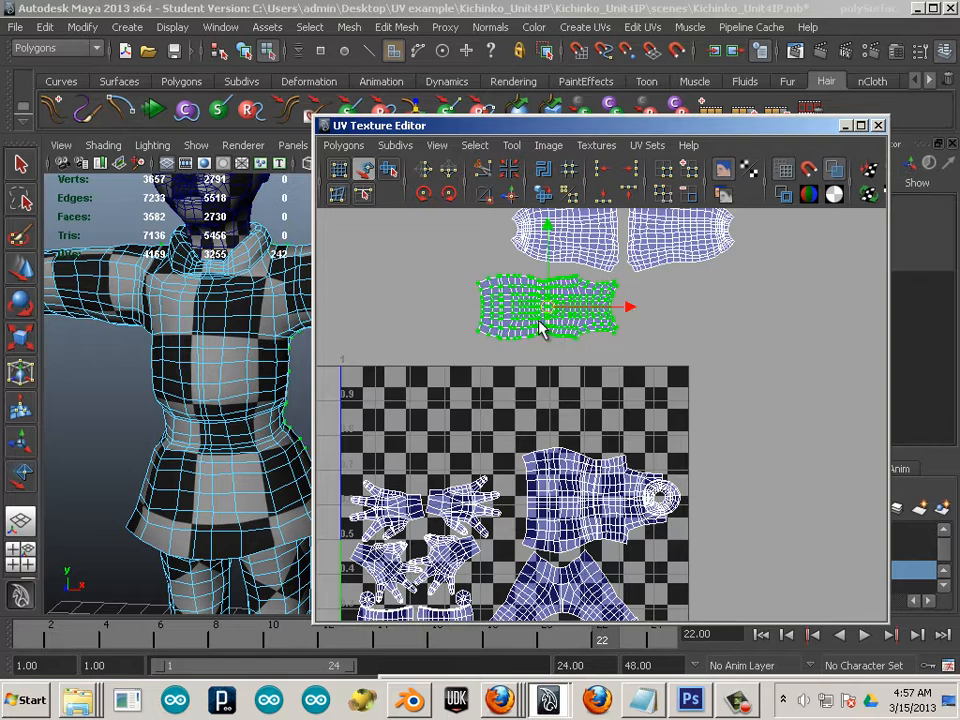
{"action": "left_click_drag", "start_coordinate": [553, 321], "coordinate": [605, 411]}
- Rotate the first sleeve UV shell upright with its narrow end down and place it beside the smaller torso shell
{"action": "middle_click_drag", "start_coordinate": [527, 364], "coordinate": [655, 353], "text": "alt"}
{"action": "left_click", "coordinate": [686, 256]}
{"action": "left_click_drag", "start_coordinate": [686, 248], "coordinate": [524, 404]}
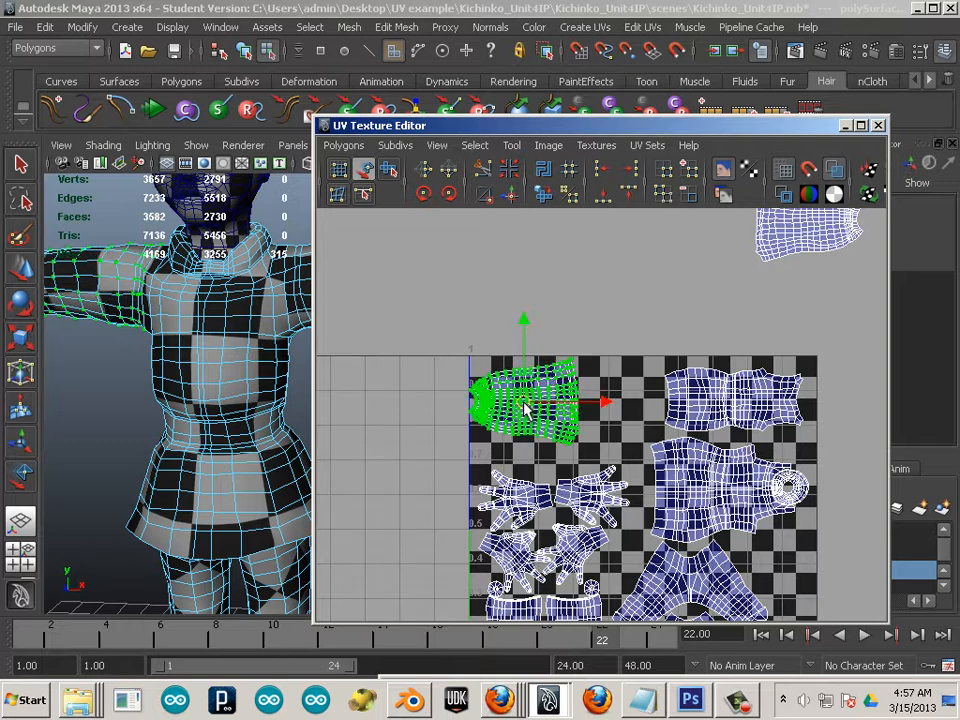
{"action": "left_click", "coordinate": [423, 194]}
{"action": "left_click", "coordinate": [425, 195]}
{"action": "left_click_drag", "start_coordinate": [536, 420], "coordinate": [622, 415]}
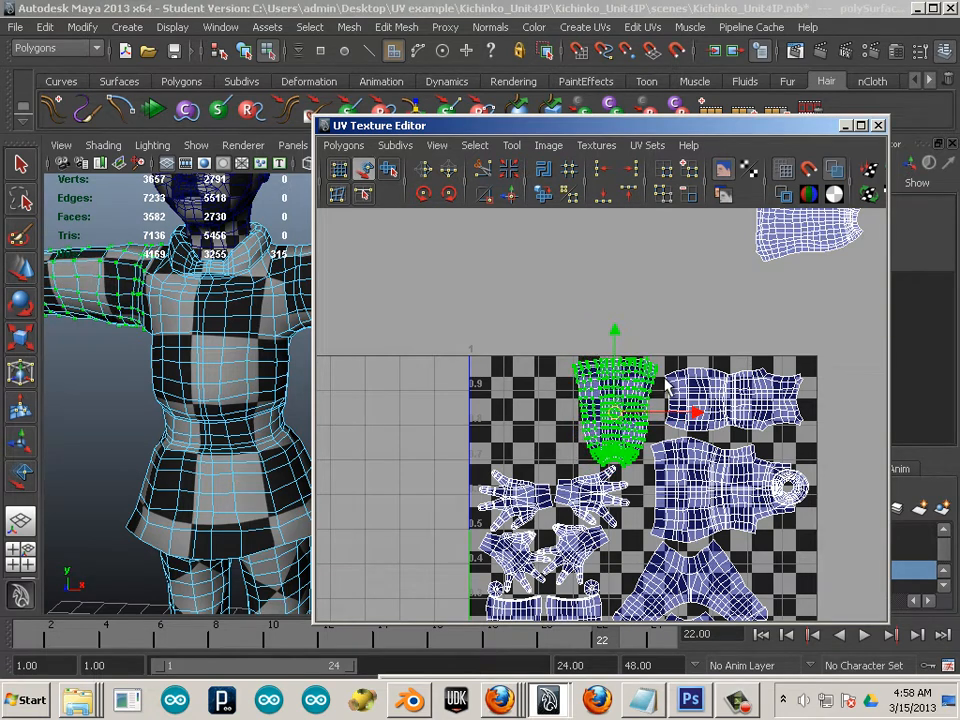
- Rotate the second sleeve UV shell narrow end down, place it in the tile's upper-left corner beside the first sleeve, and deselect it
{"action": "left_click", "coordinate": [800, 249]}
{"action": "left_click_drag", "start_coordinate": [800, 249], "coordinate": [489, 364]}
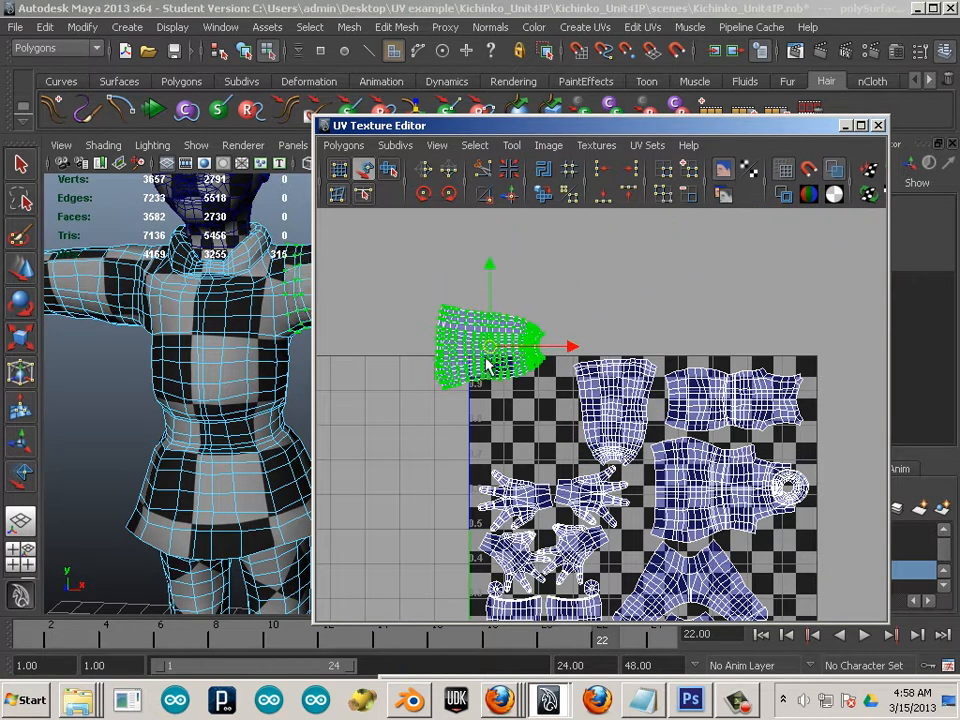
{"action": "left_click", "coordinate": [431, 194]}
{"action": "left_click", "coordinate": [431, 194]}
{"action": "left_click", "coordinate": [431, 194]}
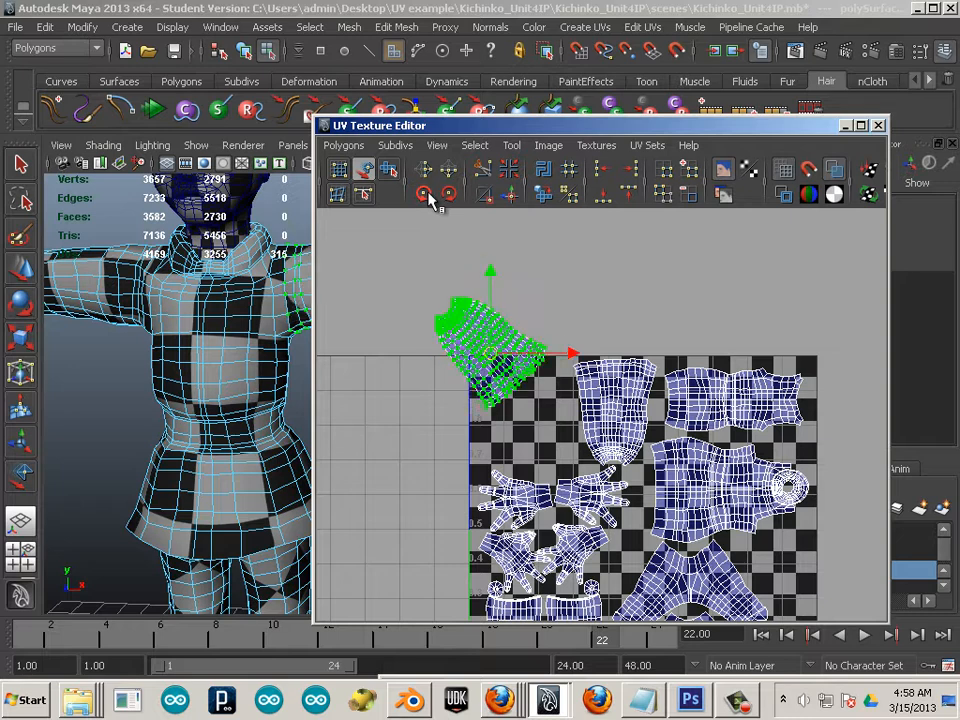
{"action": "left_click", "coordinate": [431, 194]}
{"action": "left_click", "coordinate": [431, 194]}
{"action": "left_click", "coordinate": [431, 194]}
{"action": "left_click_drag", "start_coordinate": [470, 322], "coordinate": [524, 418]}
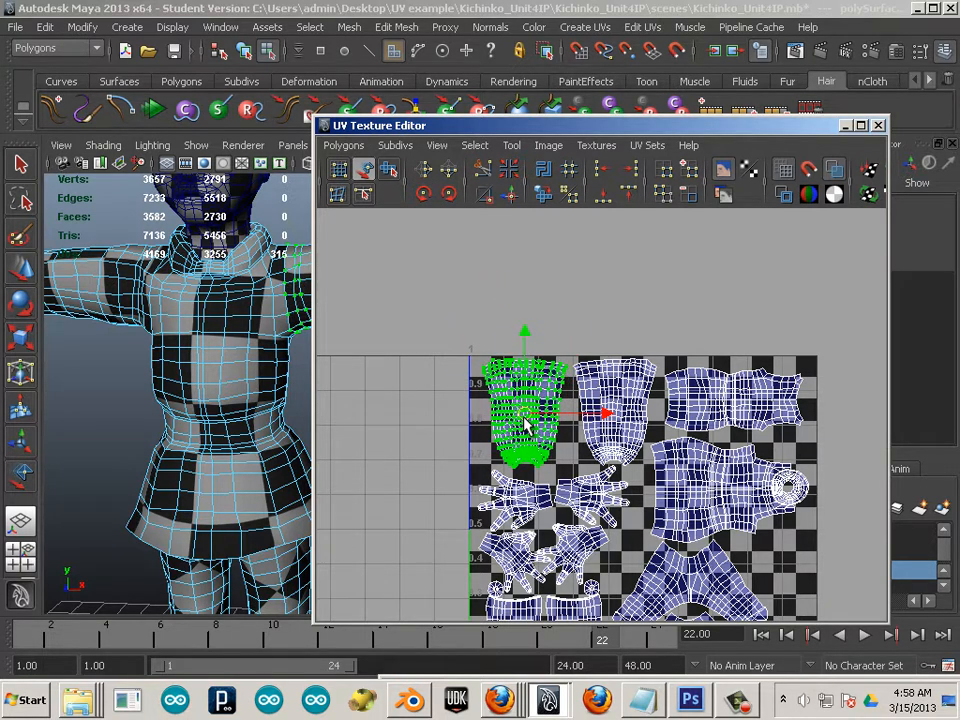
{"action": "left_click", "coordinate": [421, 365]}
- Scale all body UV shells down slightly to leave a margin inside the tile's borders, and clear the selection
{"action": "middle_click_drag", "start_coordinate": [549, 454], "coordinate": [456, 340], "text": "alt"}
{"action": "right_click_drag", "start_coordinate": [456, 340], "coordinate": [432, 324], "text": "alt"}
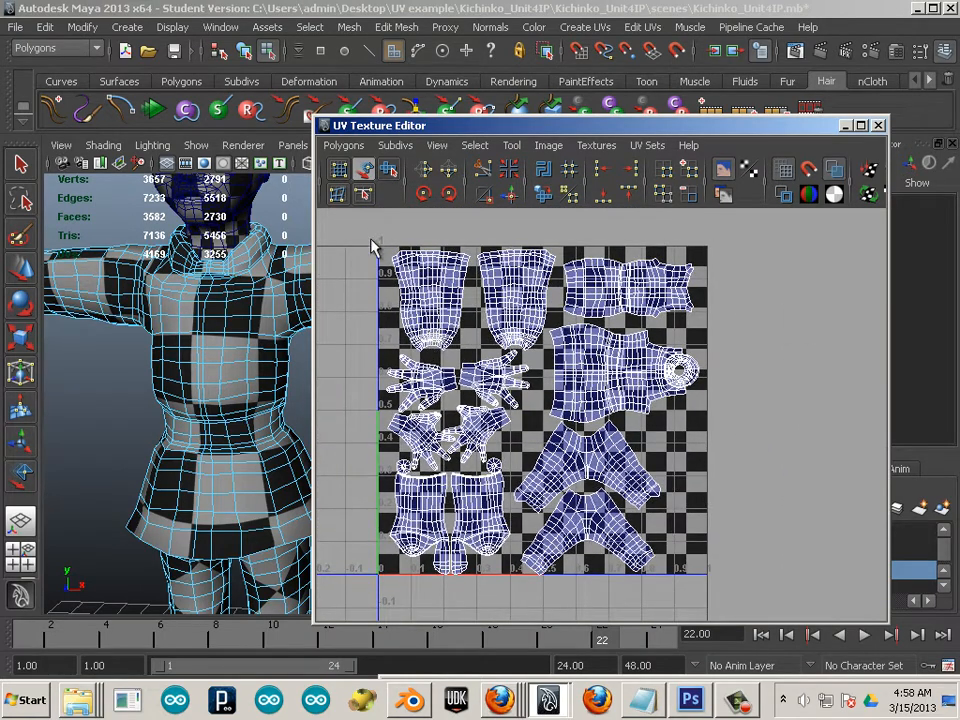
{"action": "left_click_drag", "start_coordinate": [430, 366], "coordinate": [805, 630]}
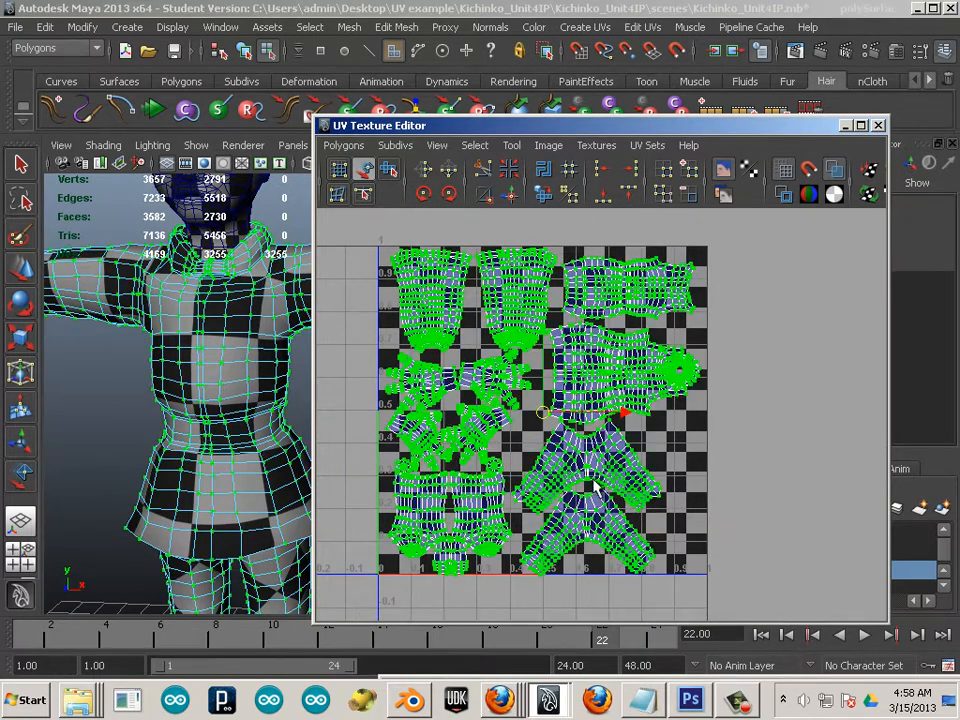
{"action": "key", "text": "r"}
{"action": "left_click_drag", "start_coordinate": [544, 413], "coordinate": [546, 413]}
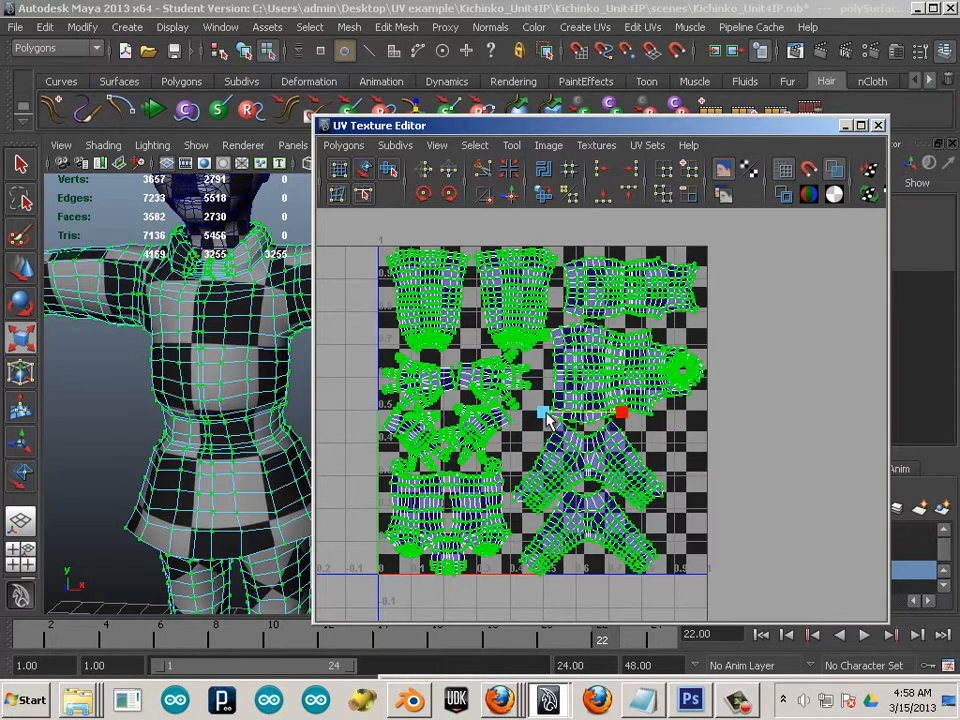
{"action": "key", "text": "ctrl+z"}
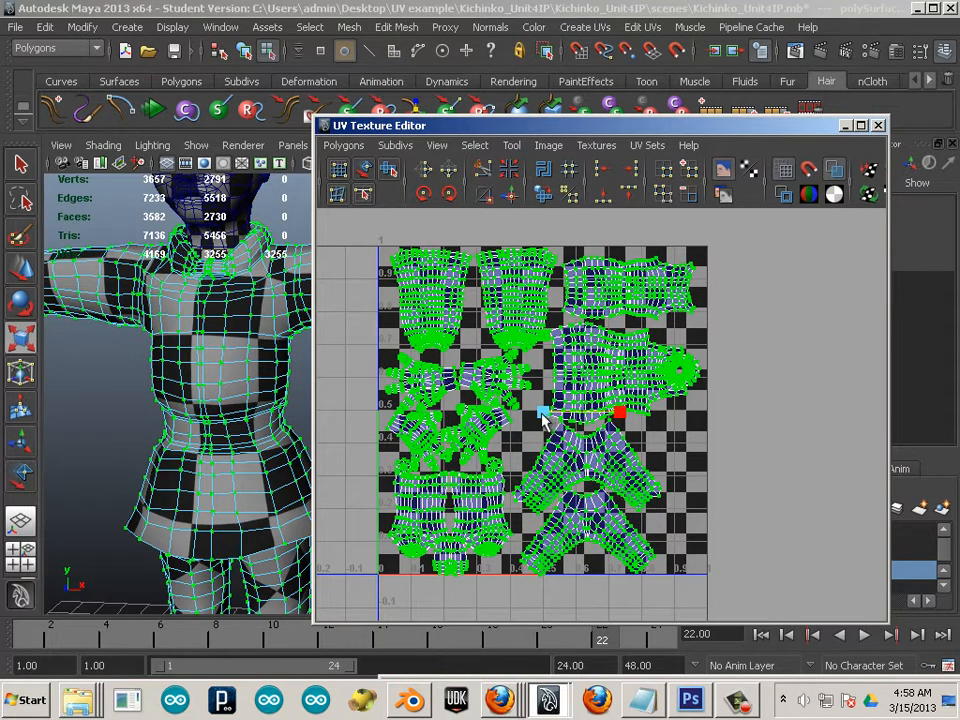
{"action": "left_click_drag", "start_coordinate": [542, 412], "coordinate": [540, 415]}
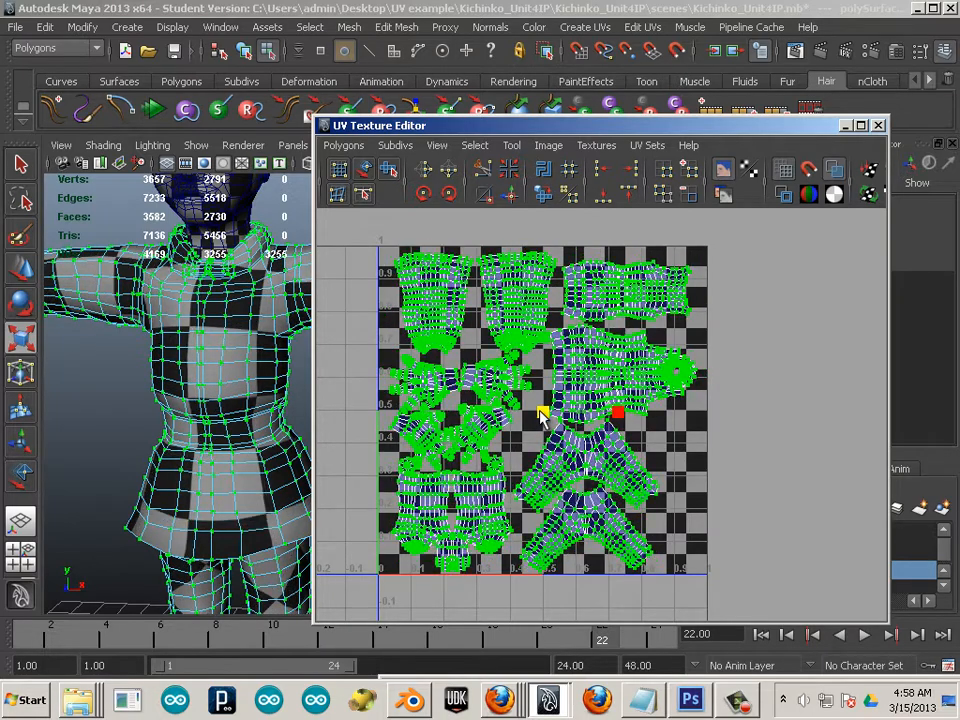
{"action": "left_click", "coordinate": [728, 521]}
- Inspect the spacing and placement of the packed body UV shells, selecting the lower trouser shell for a closer look
{"action": "scroll", "coordinate": [671, 510], "scroll_direction": "up", "scroll_amount": 3}
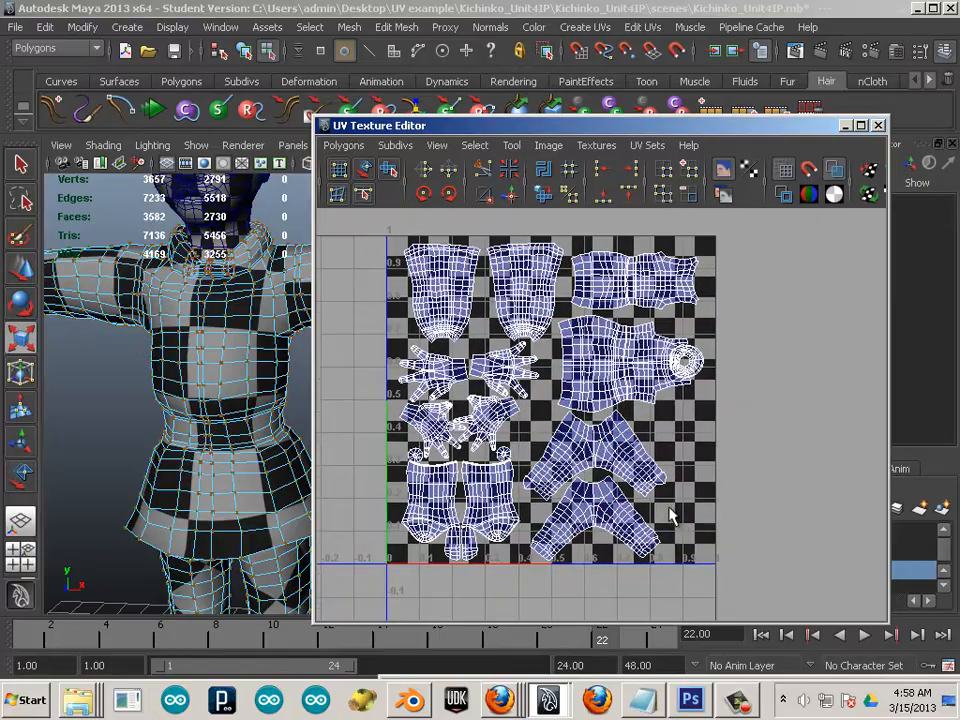
{"action": "right_click_drag", "start_coordinate": [620, 545], "coordinate": [665, 508], "text": "alt"}
{"action": "middle_click_drag", "start_coordinate": [665, 508], "coordinate": [690, 429], "text": "alt"}
{"action": "right_click_drag", "start_coordinate": [650, 444], "coordinate": [574, 435], "text": "alt"}
{"action": "middle_click_drag", "start_coordinate": [578, 443], "coordinate": [591, 462], "text": "alt"}
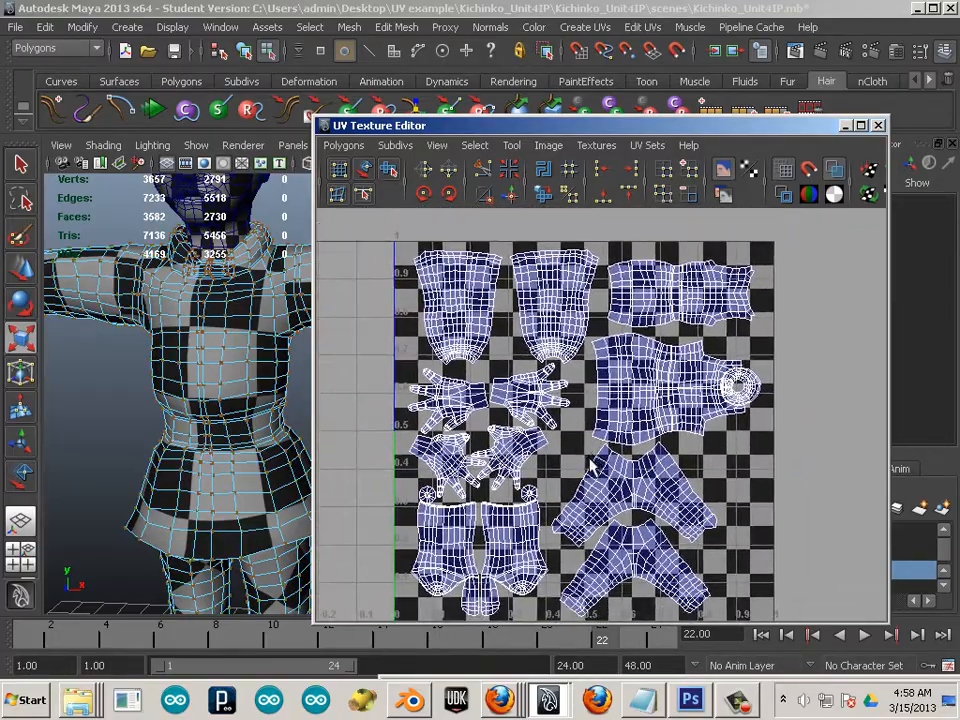
{"action": "right_click_drag", "start_coordinate": [641, 530], "coordinate": [632, 515], "text": "alt"}
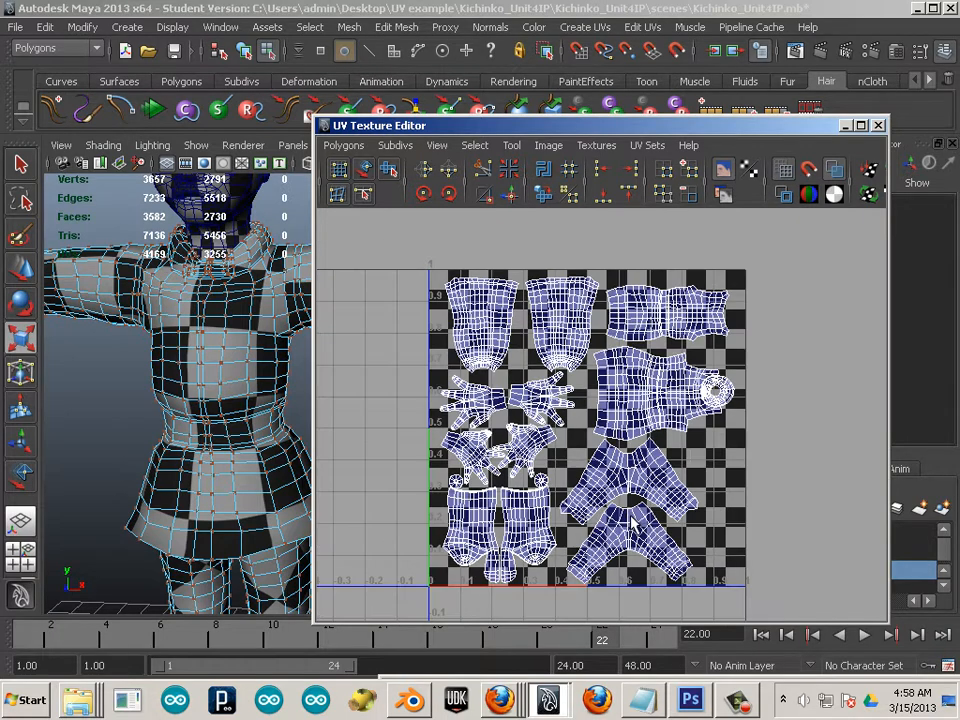
{"action": "left_click_drag", "start_coordinate": [774, 598], "coordinate": [504, 352]}
{"action": "left_click", "coordinate": [678, 546]}
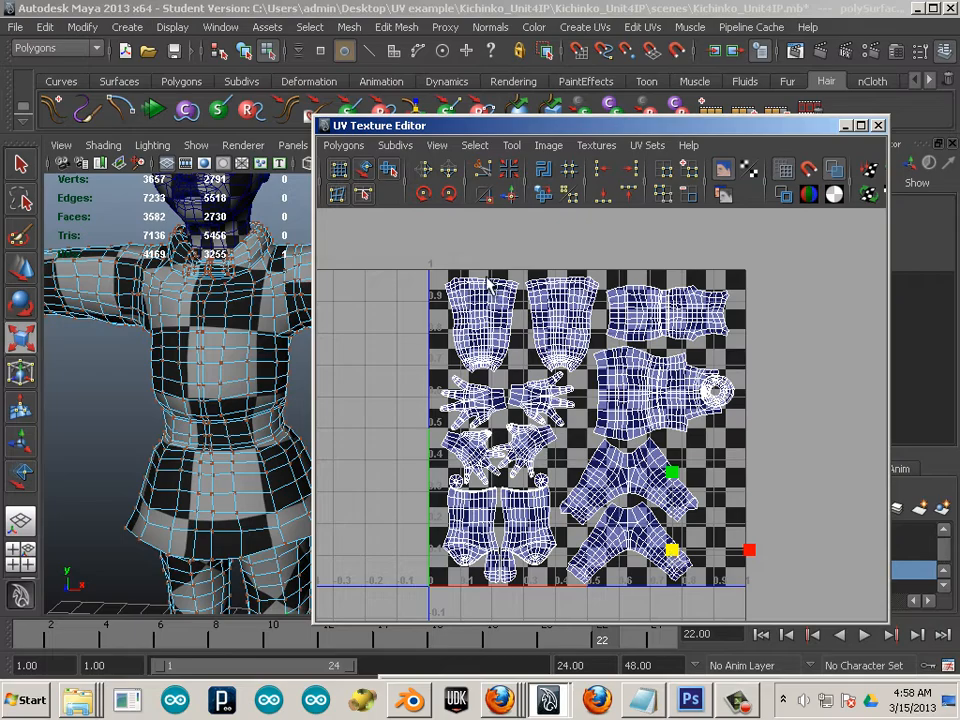
{"action": "left_click", "coordinate": [367, 172]}
{"action": "left_click", "coordinate": [628, 540]}
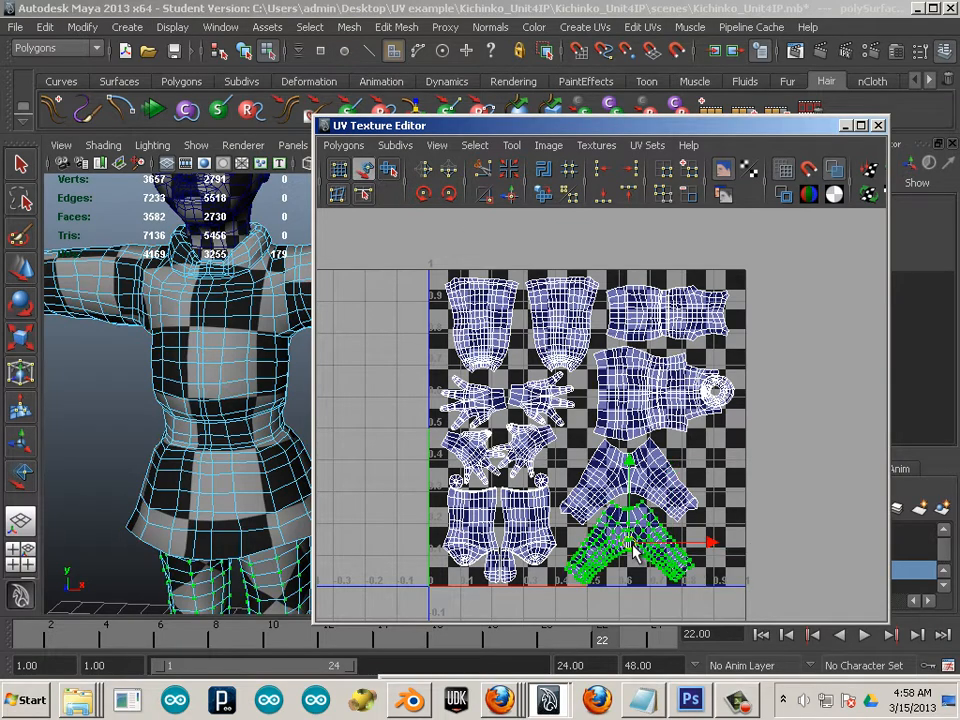
{"action": "middle_click_drag", "start_coordinate": [648, 513], "coordinate": [592, 498], "text": "alt"}
{"action": "right_click_drag", "start_coordinate": [592, 497], "coordinate": [790, 582], "text": "alt"}
{"action": "middle_click_drag", "start_coordinate": [544, 483], "coordinate": [612, 464], "text": "alt"}
{"action": "scroll", "coordinate": [648, 382], "scroll_direction": "down", "scroll_amount": 1}
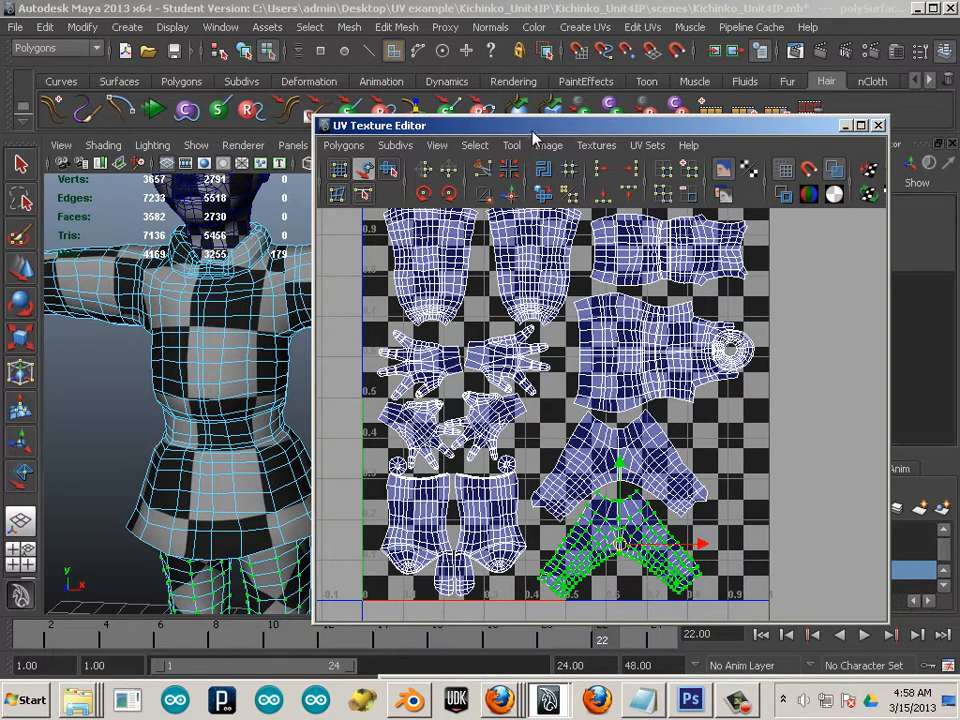
- Move the UV Texture Editor aside to uncover the 3D view, deselect the UVs and return the body mesh to object mode
{"action": "left_click_drag", "start_coordinate": [610, 122], "coordinate": [727, 170]}
{"action": "left_click", "coordinate": [524, 478]}
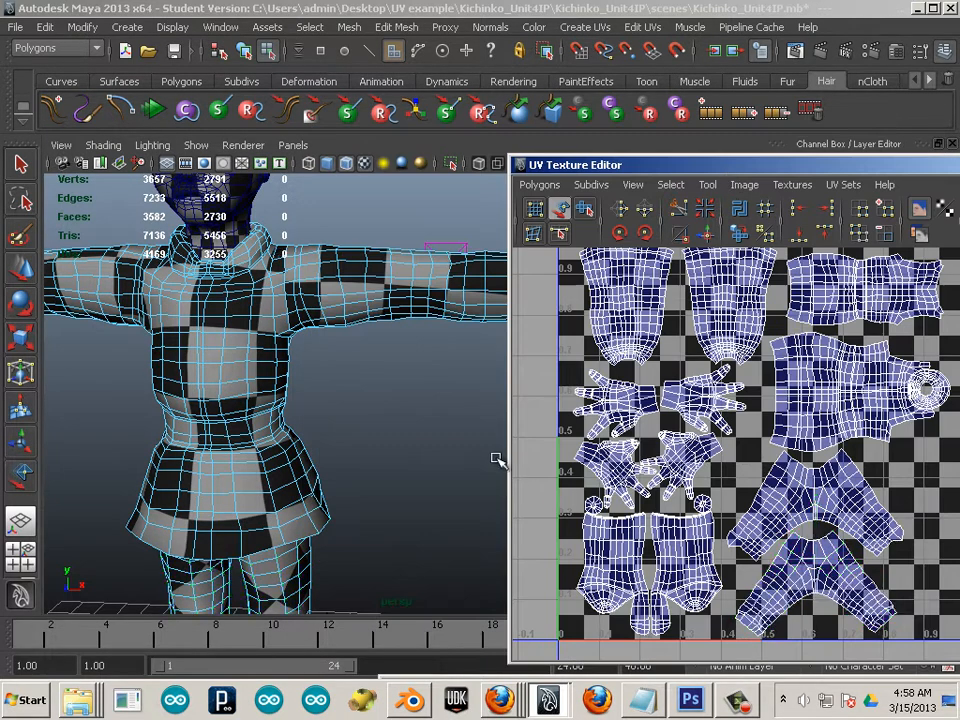
{"action": "scroll", "coordinate": [424, 446], "scroll_direction": "down", "scroll_amount": 5}
{"action": "scroll", "coordinate": [394, 439], "scroll_direction": "up", "scroll_amount": 3}
{"action": "right_click_drag", "start_coordinate": [293, 373], "coordinate": [369, 349]}
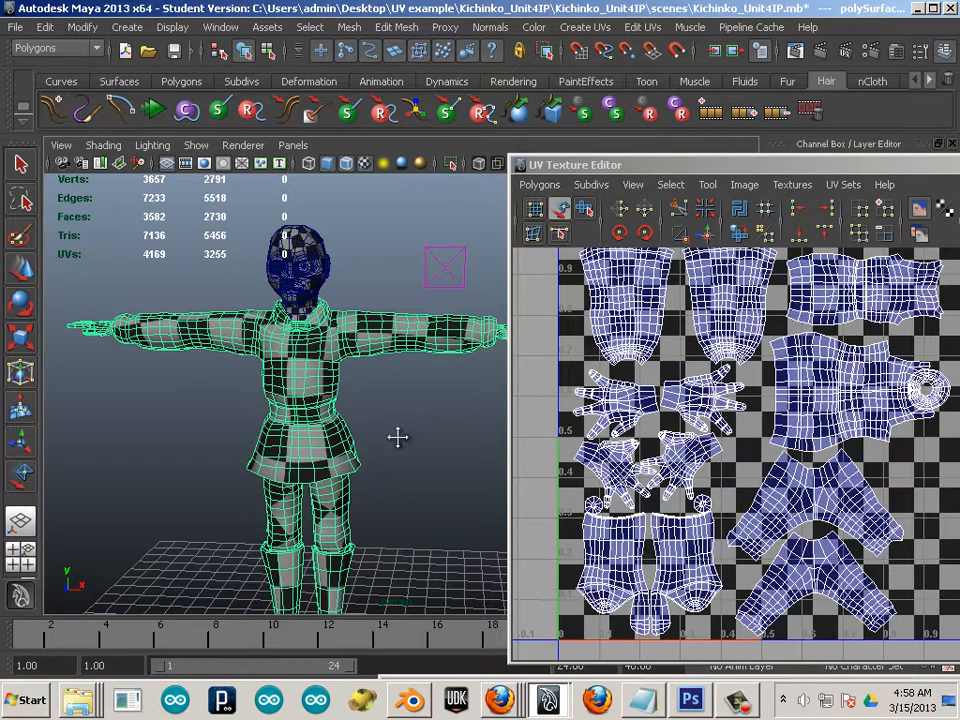
- Select the head mesh and examine its checker pattern together with its UV layout
{"action": "middle_click_drag", "start_coordinate": [397, 437], "coordinate": [420, 486], "text": "alt"}
{"action": "right_click_drag", "start_coordinate": [343, 424], "coordinate": [440, 465], "text": "alt"}
{"action": "middle_click_drag", "start_coordinate": [323, 386], "coordinate": [405, 465], "text": "alt"}
{"action": "right_click_drag", "start_coordinate": [336, 435], "coordinate": [534, 520], "text": "alt"}
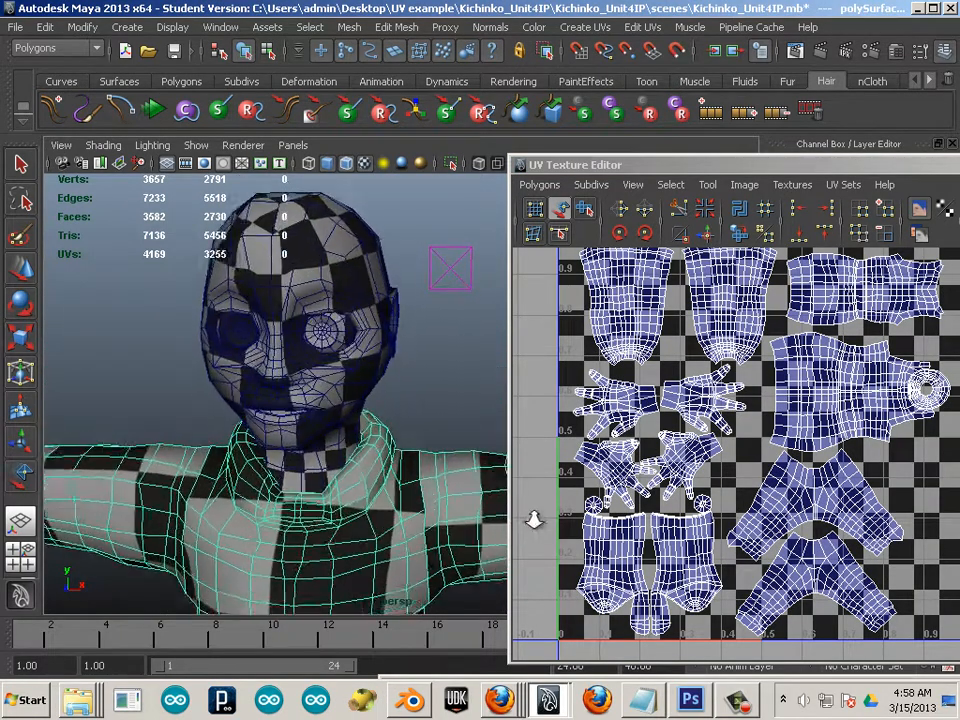
{"action": "left_click", "coordinate": [326, 348]}
{"action": "right_click_drag", "start_coordinate": [403, 439], "coordinate": [284, 428], "text": "alt"}
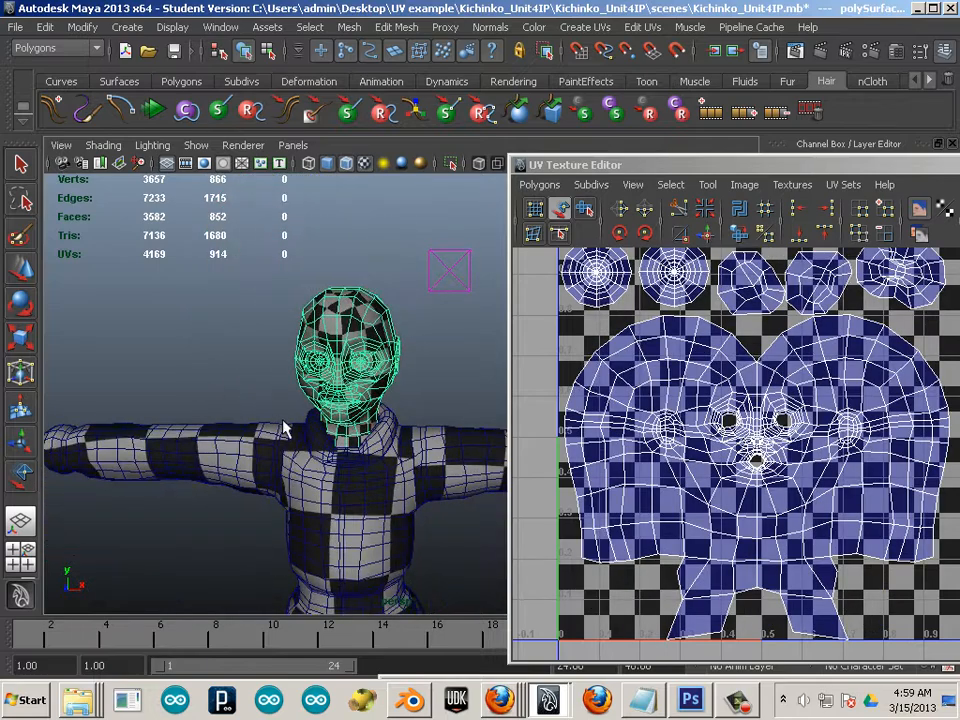
- Examine the checker pattern over the whole character, and select the body mesh to check the trousers against their UV shells
{"action": "left_click", "coordinate": [182, 364]}
{"action": "left_click_drag", "start_coordinate": [182, 364], "coordinate": [266, 352], "text": "alt"}
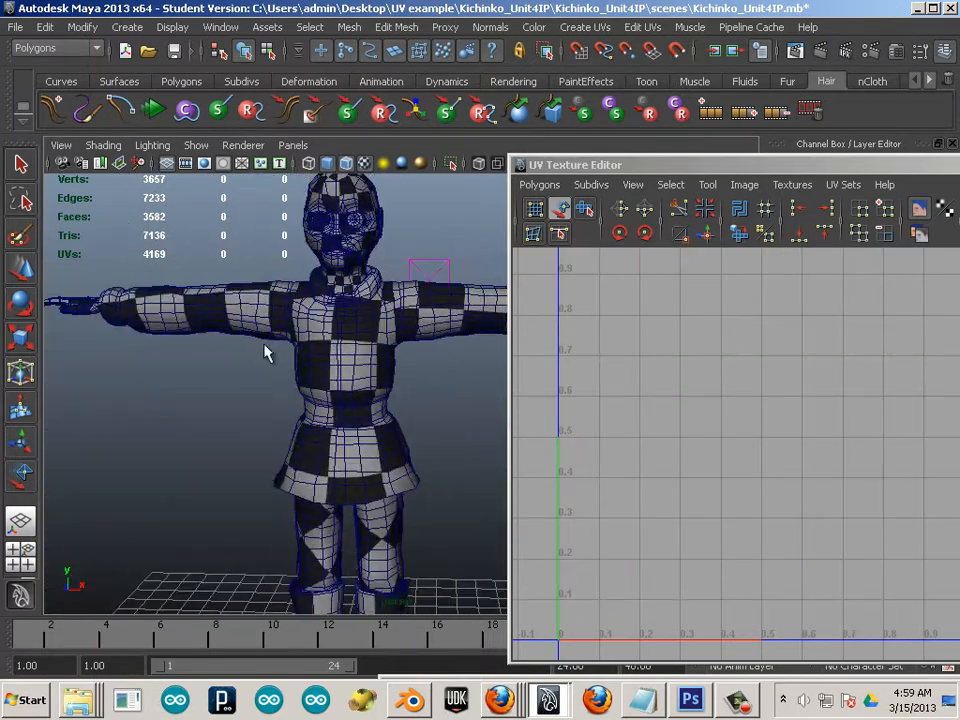
{"action": "scroll", "coordinate": [351, 386], "scroll_direction": "down", "scroll_amount": 2}
{"action": "middle_click_drag", "start_coordinate": [351, 386], "coordinate": [360, 300], "text": "alt"}
{"action": "left_click_drag", "start_coordinate": [360, 300], "coordinate": [283, 321], "text": "alt"}
{"action": "right_click_drag", "start_coordinate": [283, 321], "coordinate": [437, 449], "text": "alt"}
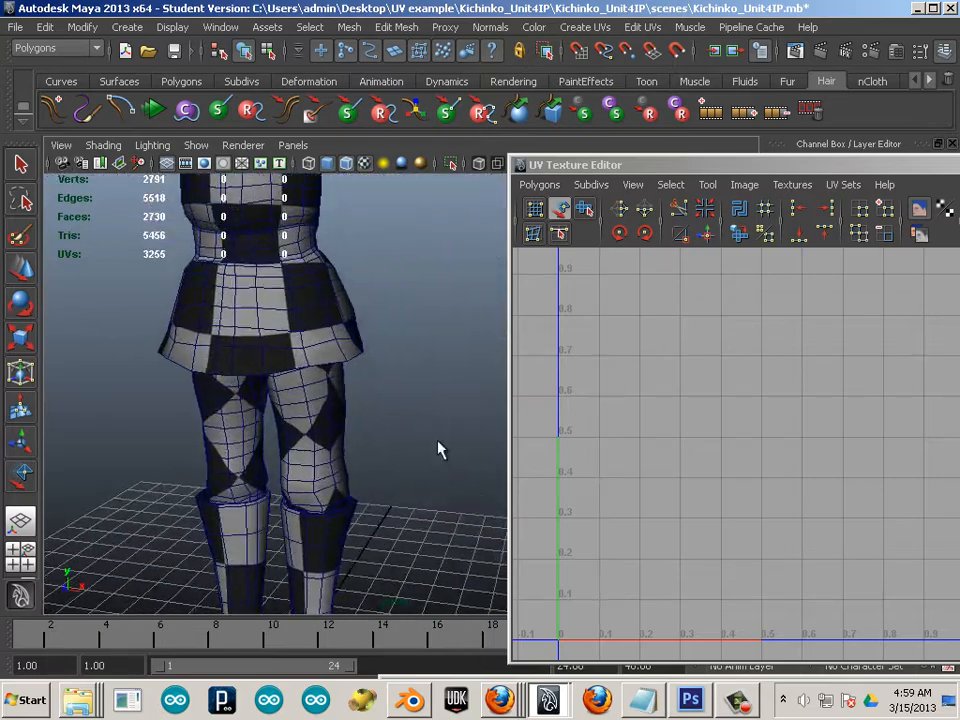
{"action": "left_click", "coordinate": [344, 443]}
{"action": "left_click_drag", "start_coordinate": [336, 429], "coordinate": [420, 410], "text": "alt"}
{"action": "middle_click_drag", "start_coordinate": [420, 410], "coordinate": [323, 408], "text": "alt"}
{"action": "right_click_drag", "start_coordinate": [323, 408], "coordinate": [544, 506], "text": "alt"}
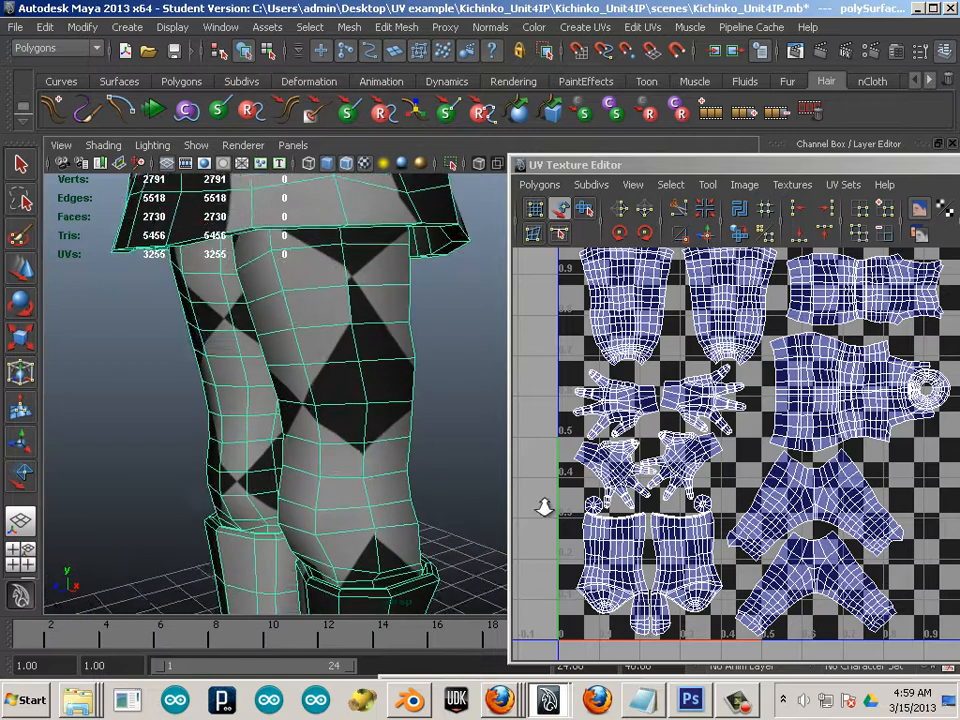
{"action": "left_click_drag", "start_coordinate": [390, 328], "coordinate": [365, 330], "text": "alt"}
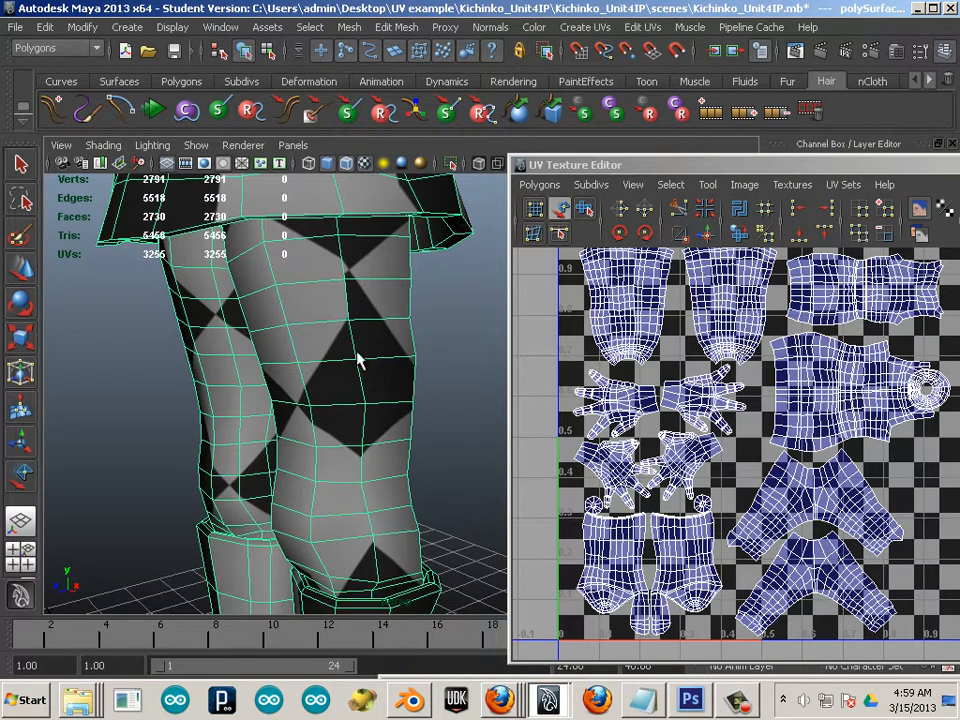